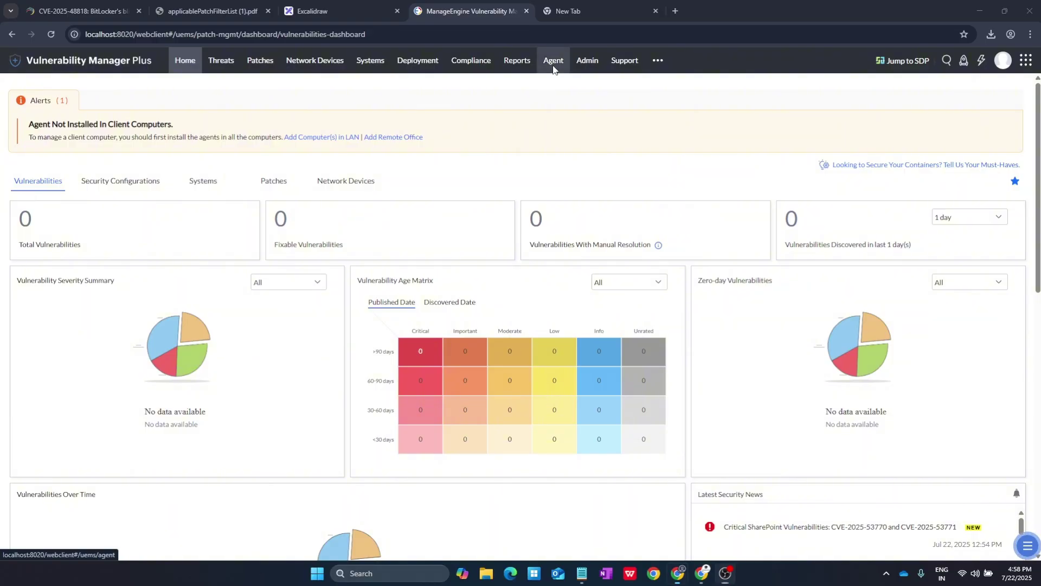
- Download the local office agent installer, LocalOffice_Agent.exe, from the agent computers page and check the recent downloads
left_click(554, 62)
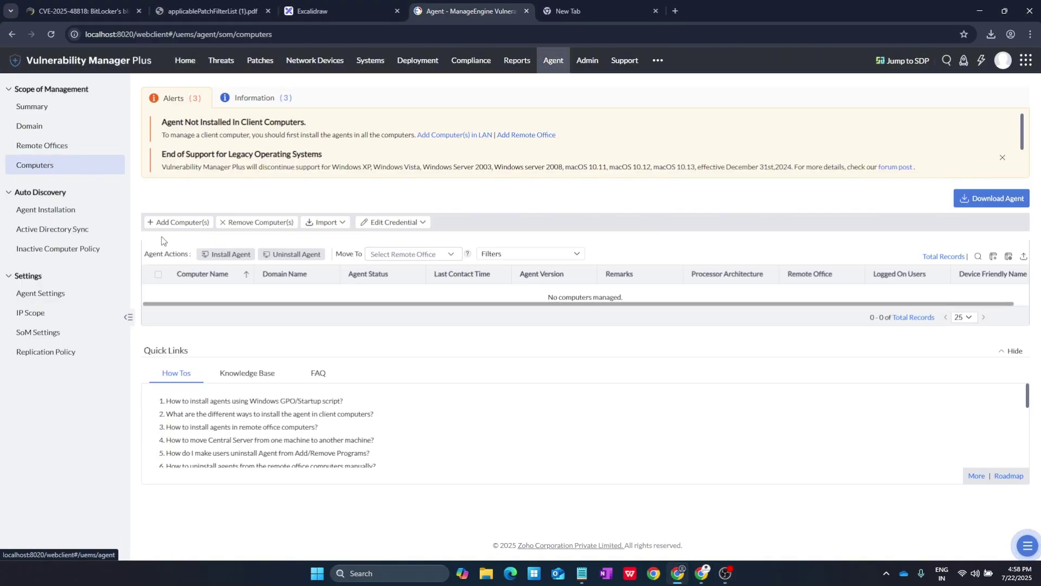
left_click(981, 199)
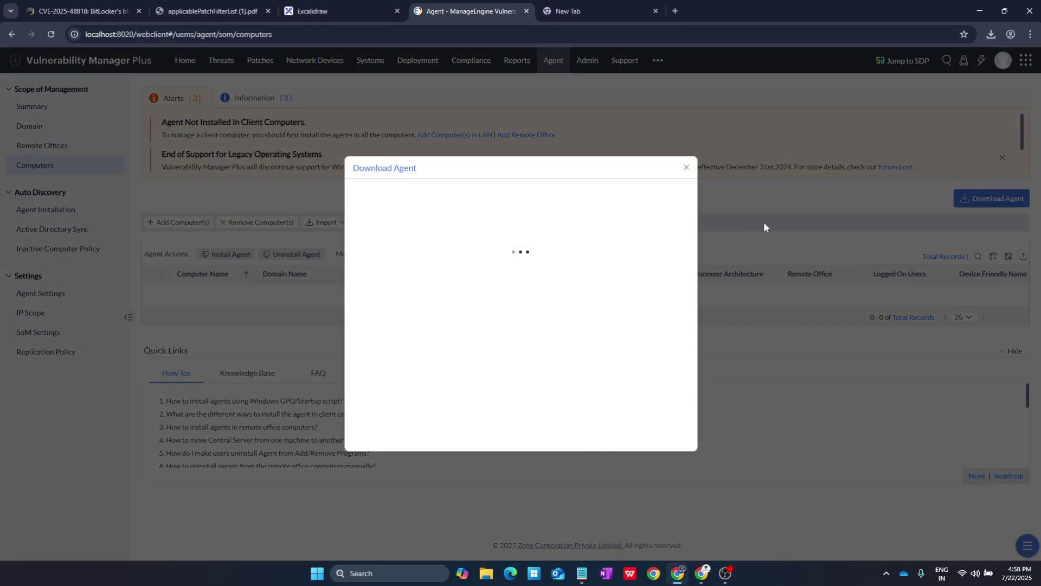
left_click(519, 369)
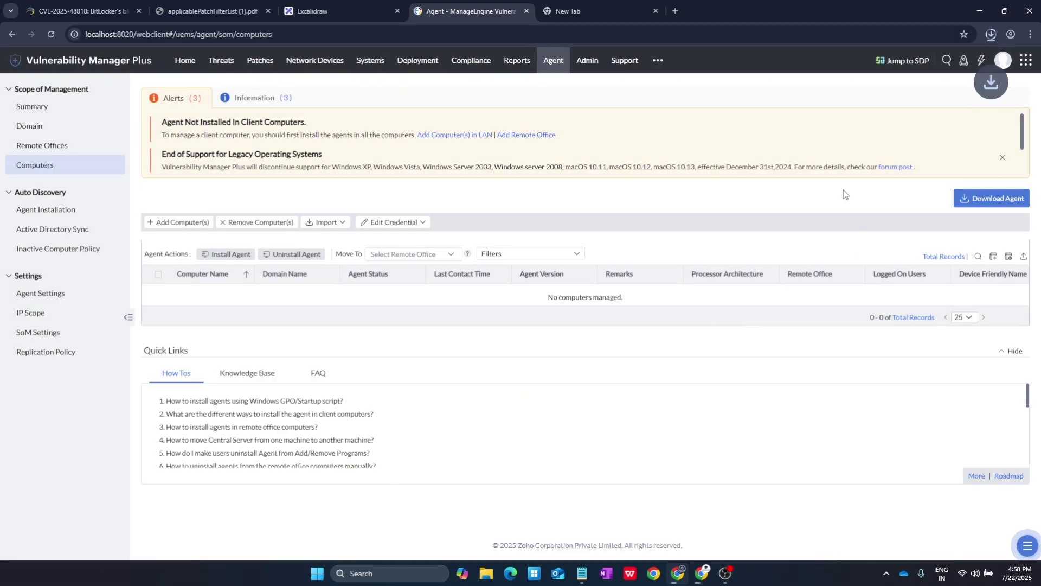
left_click(991, 34)
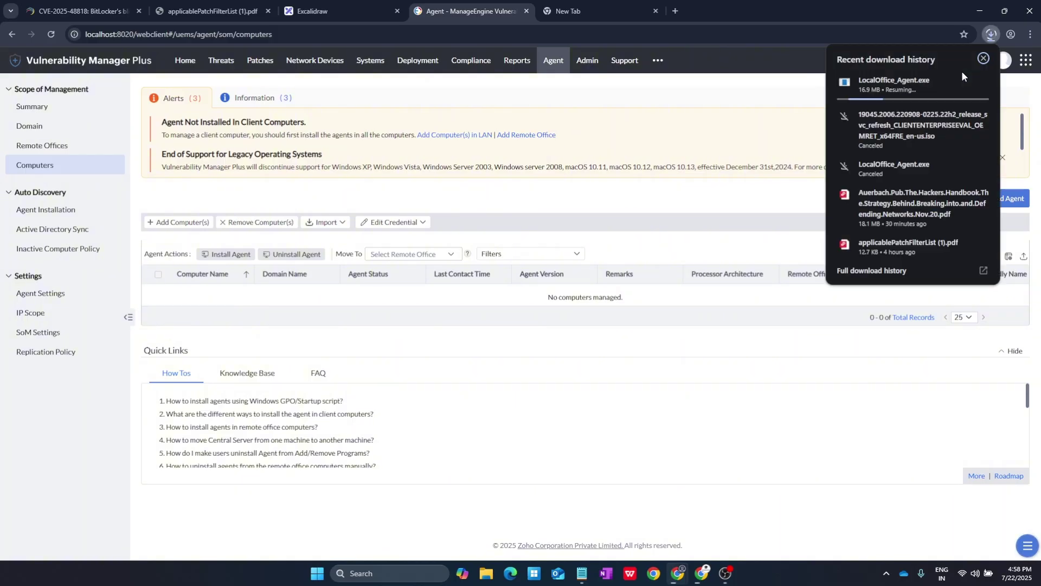
- Search Google for "windows 10 vm" and open Microsoft's Download a Windows virtual machine page
left_click(583, 6)
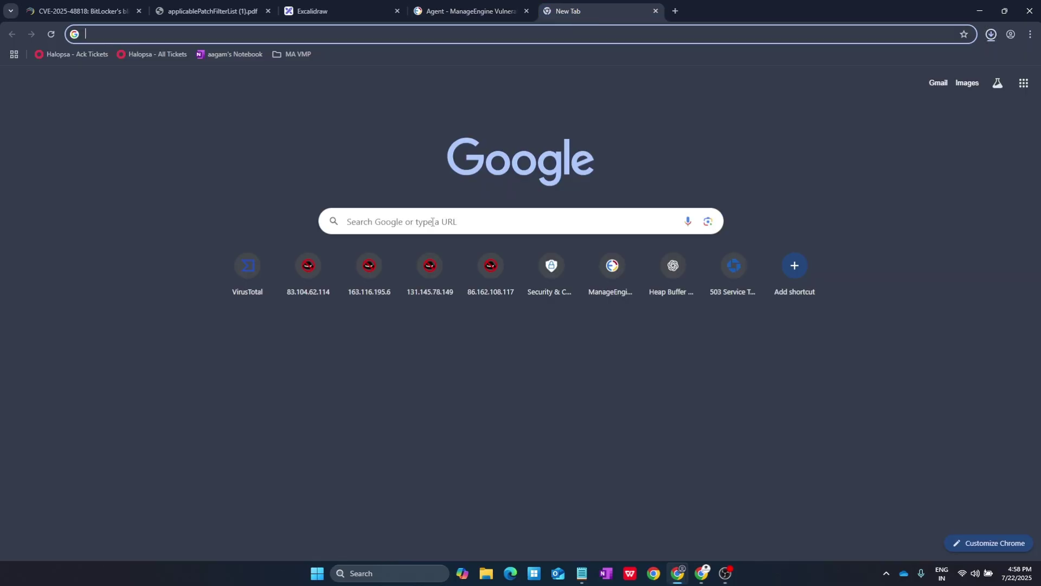
left_click(431, 232)
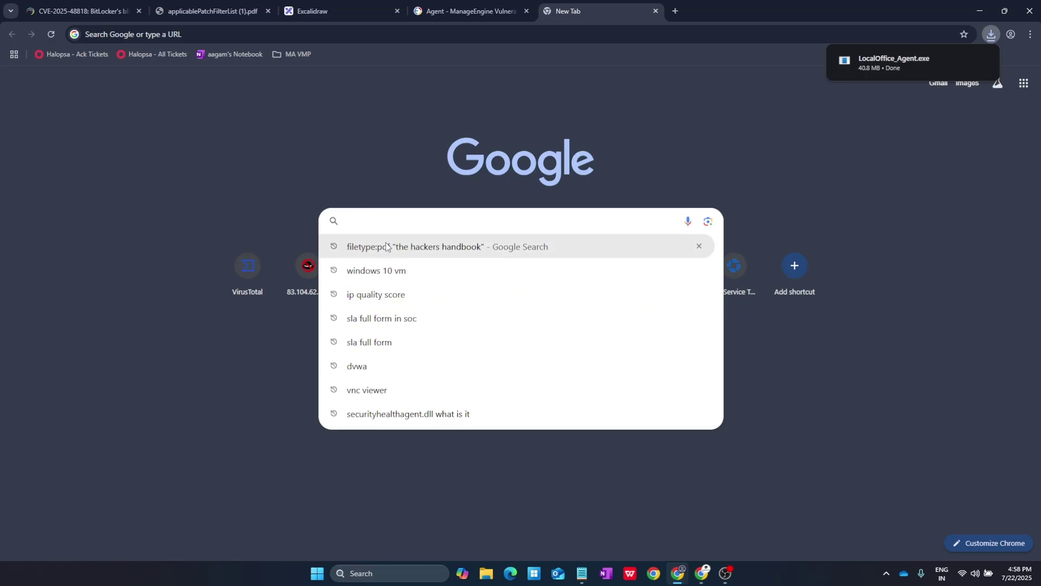
left_click(387, 259)
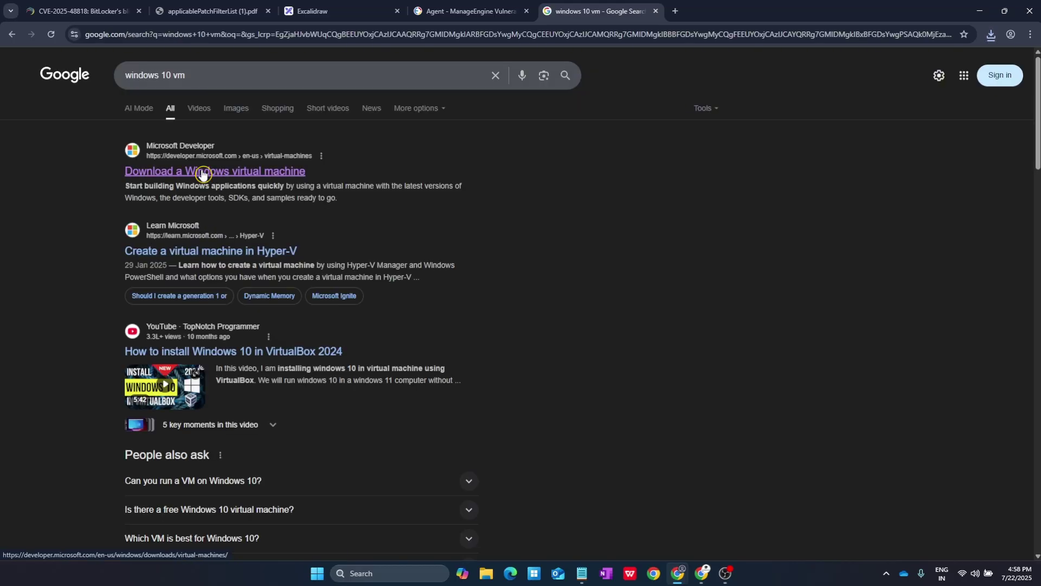
left_click(202, 172)
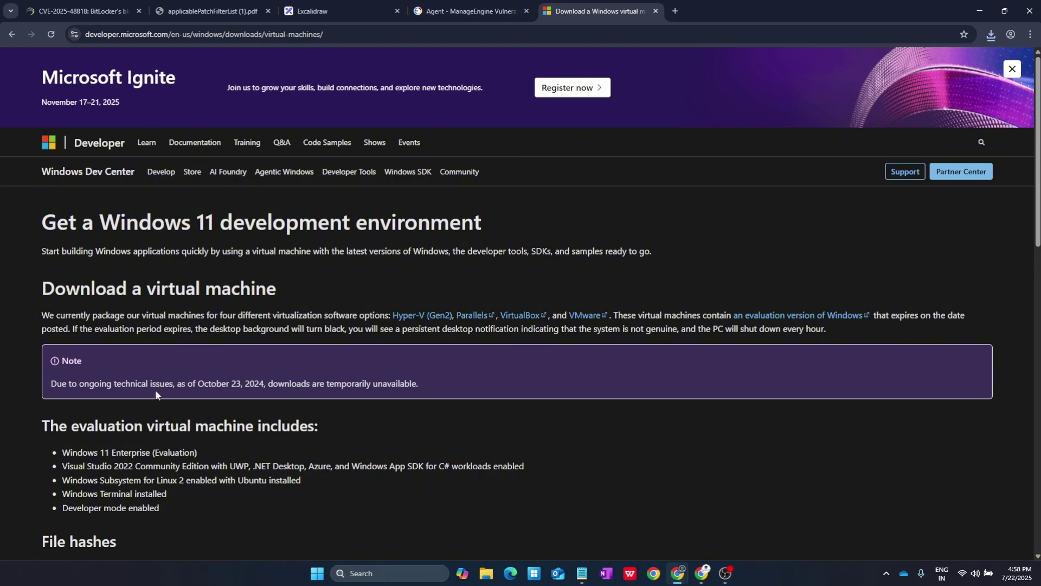
- Open the Windows 10 Enterprise evaluation page linked from the virtual machine page and choose the Enterprise ISO download
scroll(156, 394, "down", 14)
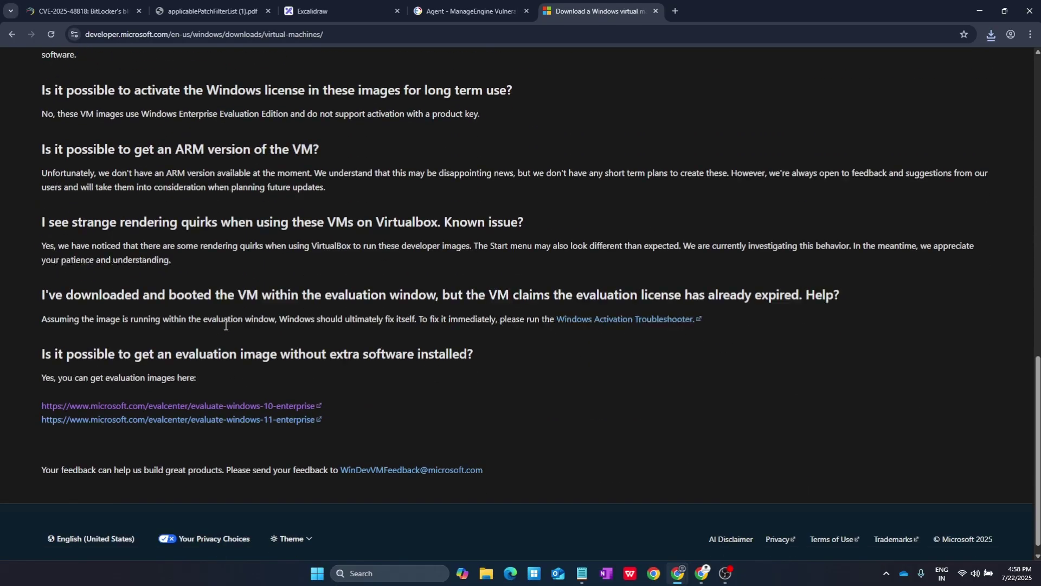
scroll(226, 326, "down", 1)
left_click(11, 34)
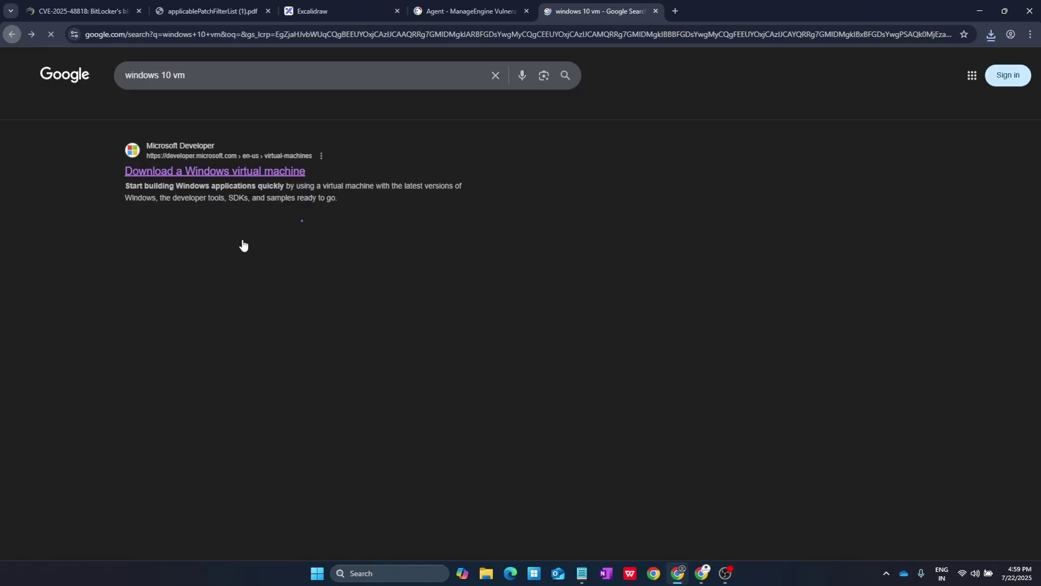
left_click(217, 173)
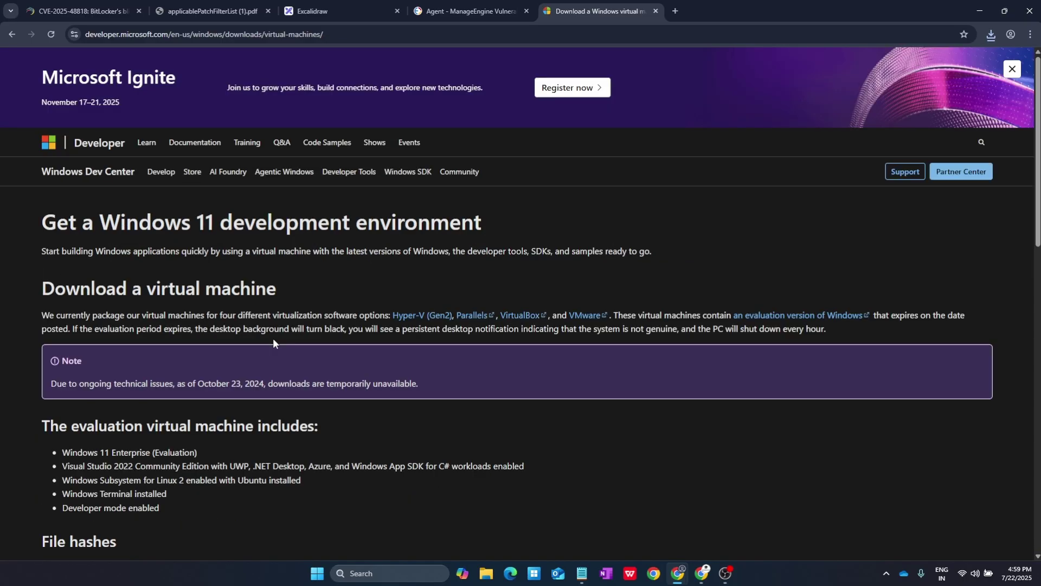
scroll(237, 370, "down", 15)
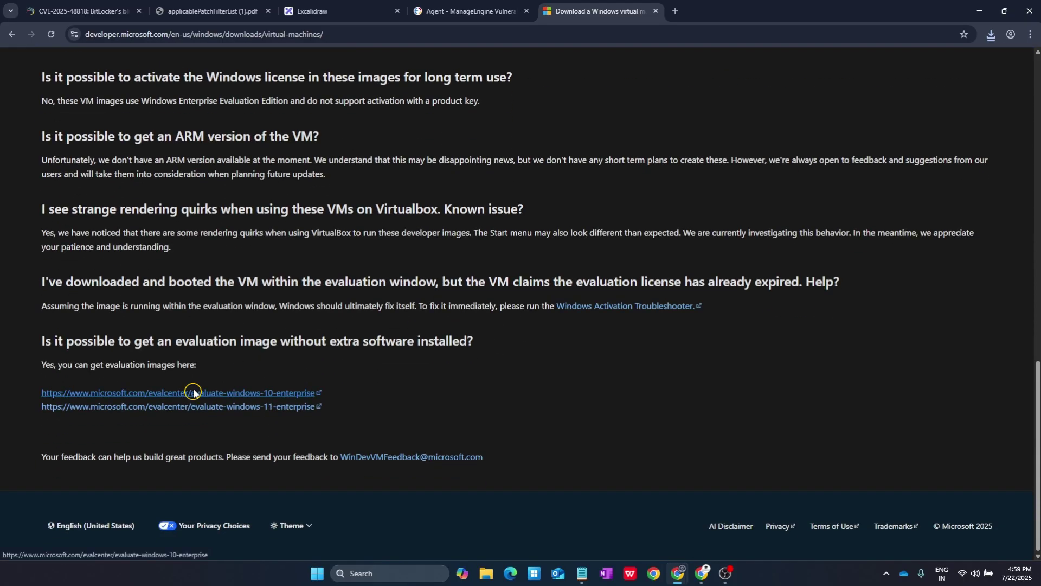
left_click(194, 392)
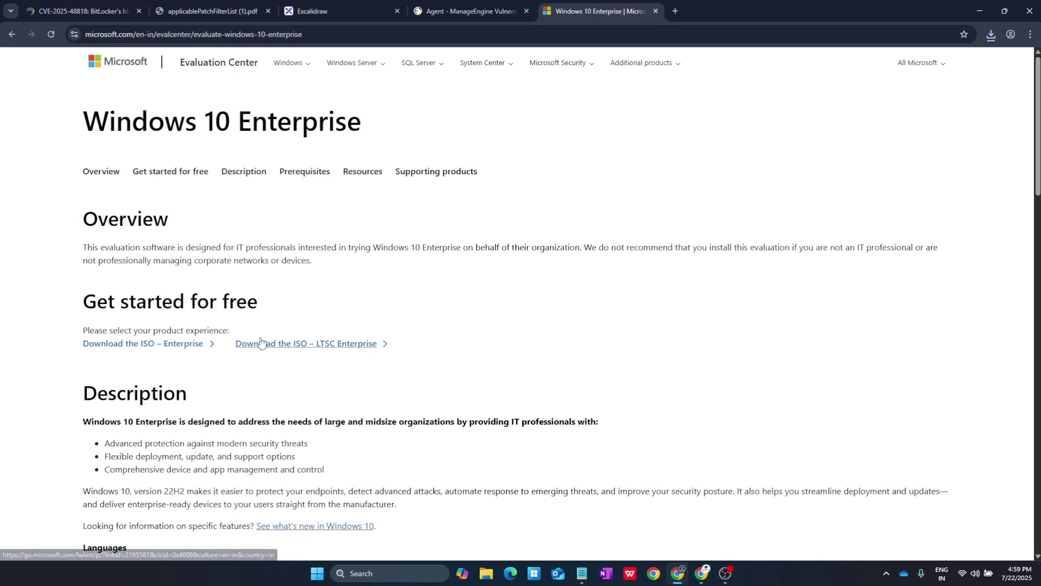
left_click(149, 350)
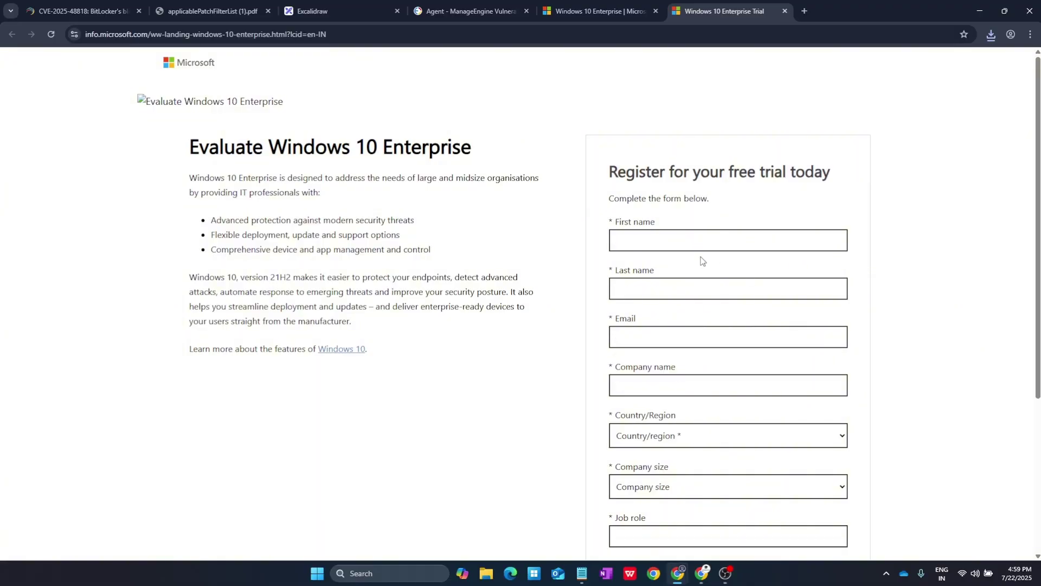
- Fill in the first name, last name and e-mail in the free trial registration form
left_click(703, 242)
type("bdg")
left_click(675, 286)
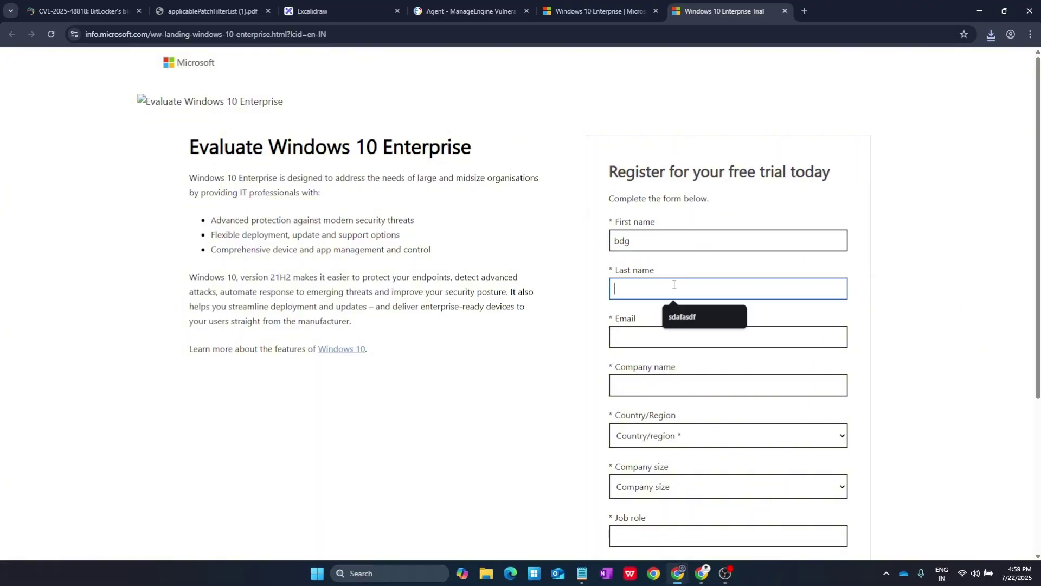
left_click(658, 343)
left_click(694, 365)
left_click(673, 289)
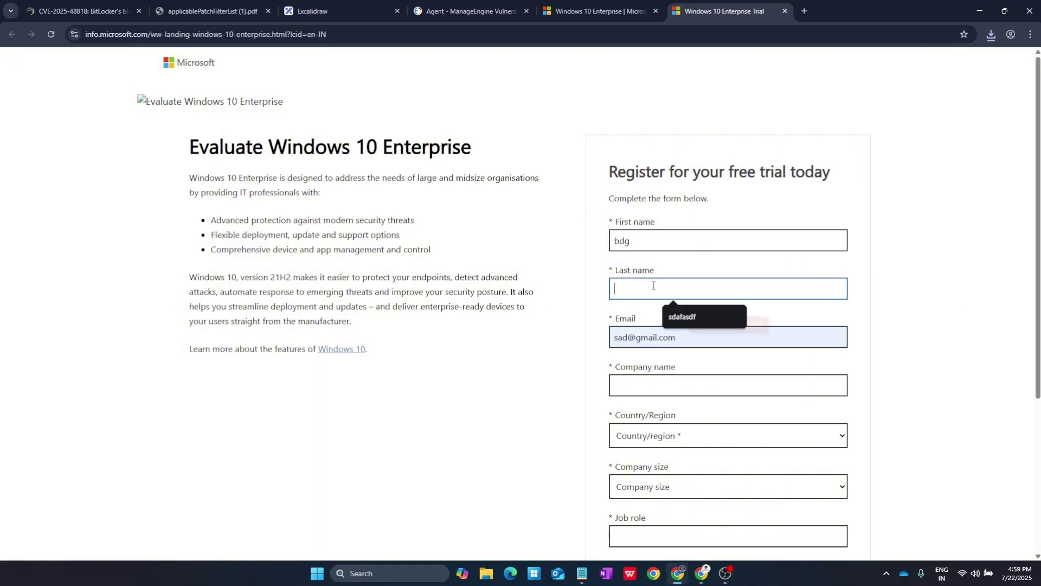
left_click(689, 316)
- Set the company name to gbfgbxgfb, the country/region to India and the company size to 2-4
scroll(551, 380, "down", 2)
left_click(624, 277)
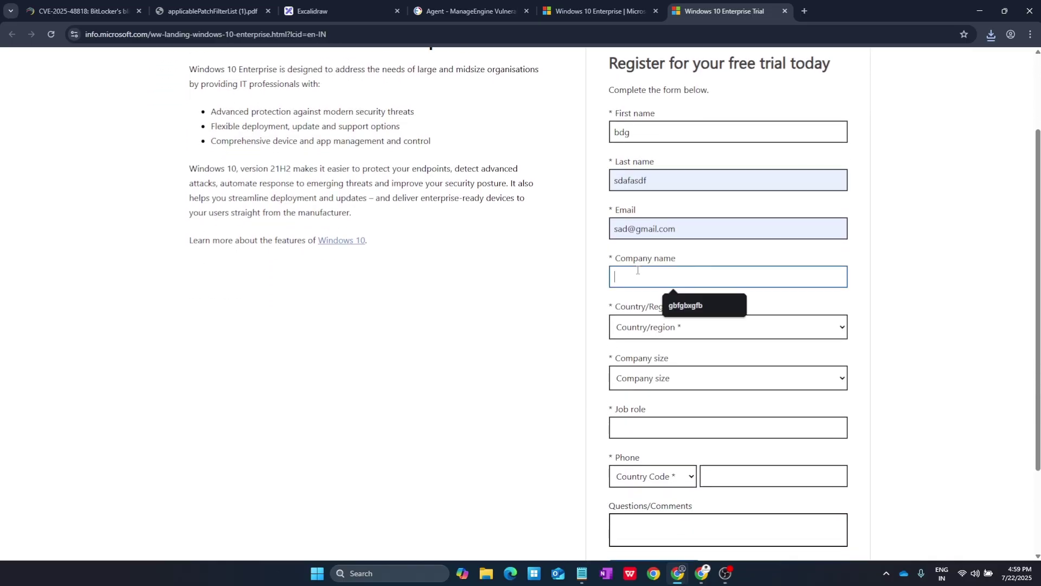
left_click(674, 304)
left_click(655, 329)
type("in")
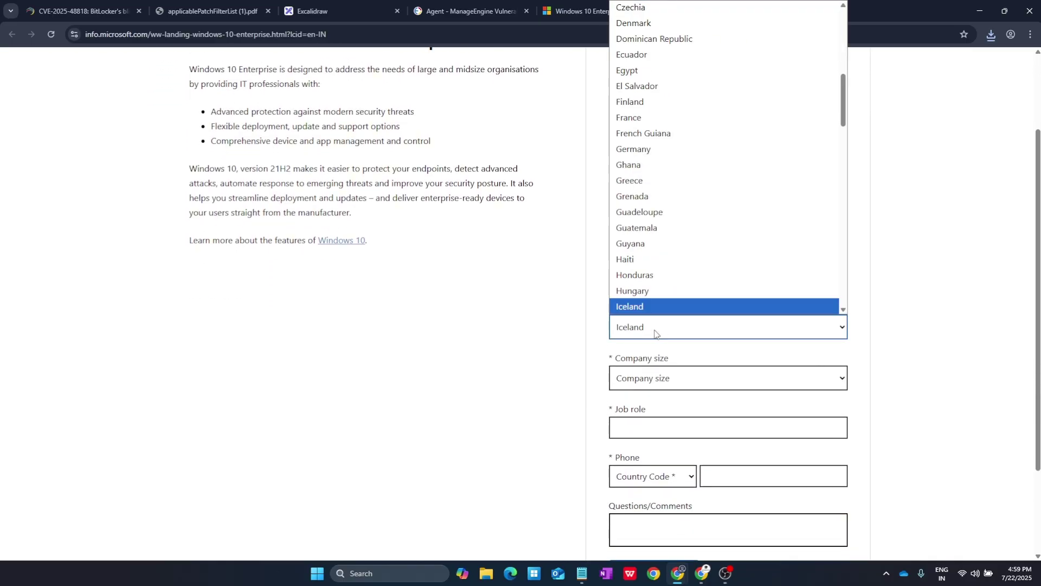
left_click(656, 304)
left_click(656, 370)
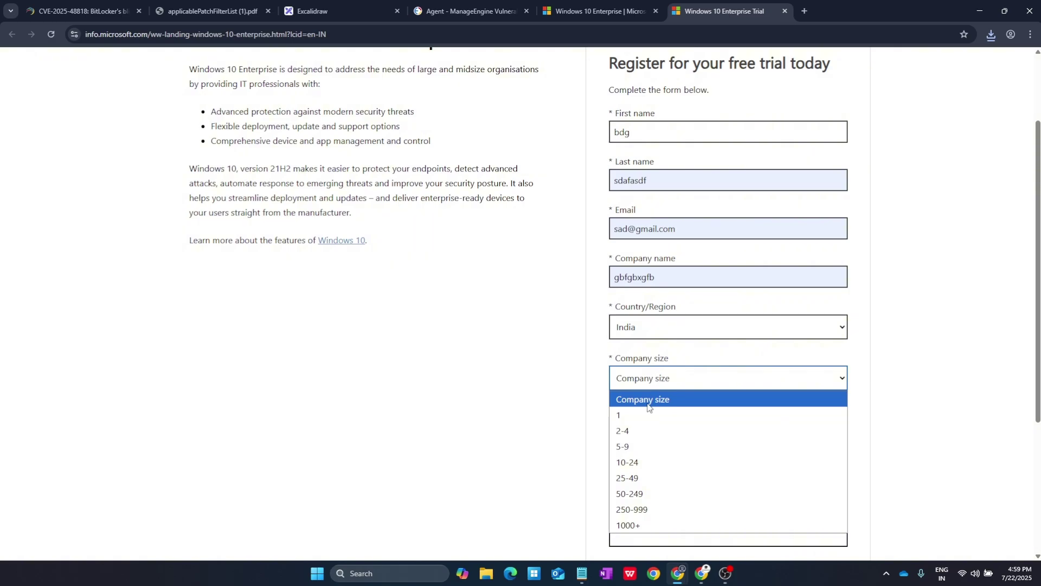
left_click(634, 430)
- Enter gnvnvn as the job role and fill in the phone number with the India (+91) country code
left_click(656, 425)
scroll(657, 423, "down", 4)
type("gnvnvn")
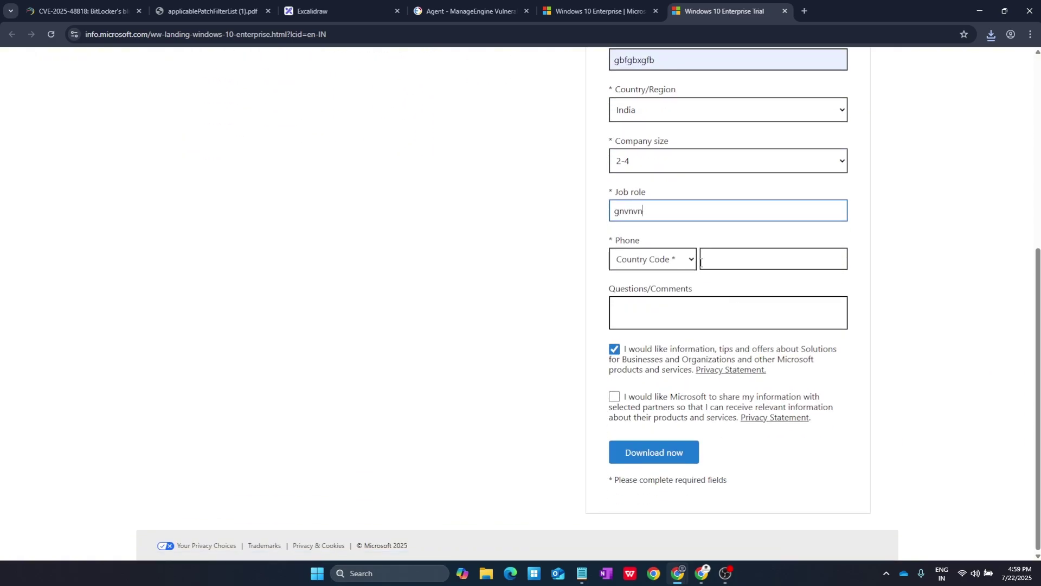
left_click(666, 266)
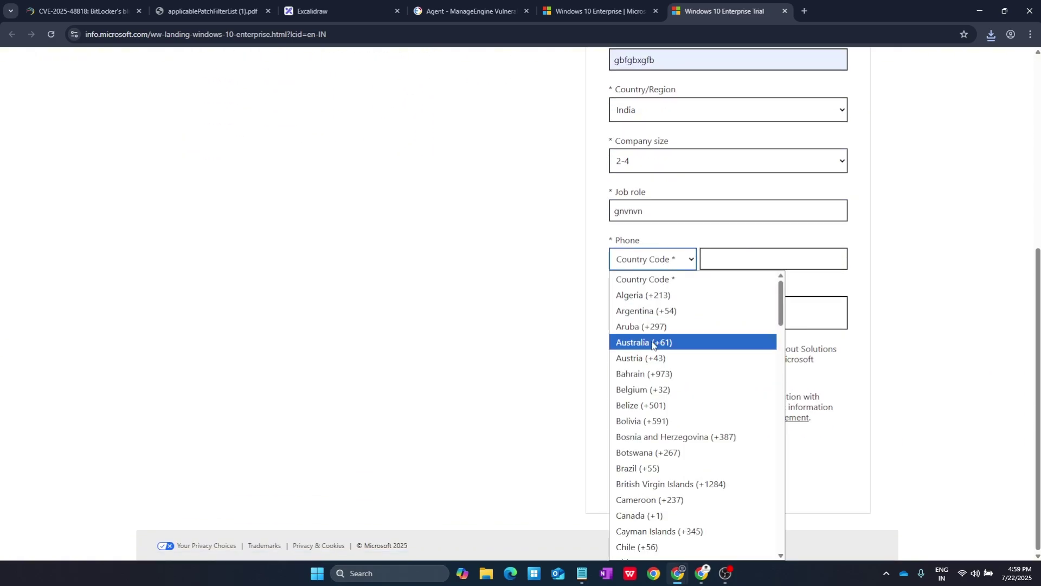
type("in")
left_click(739, 257)
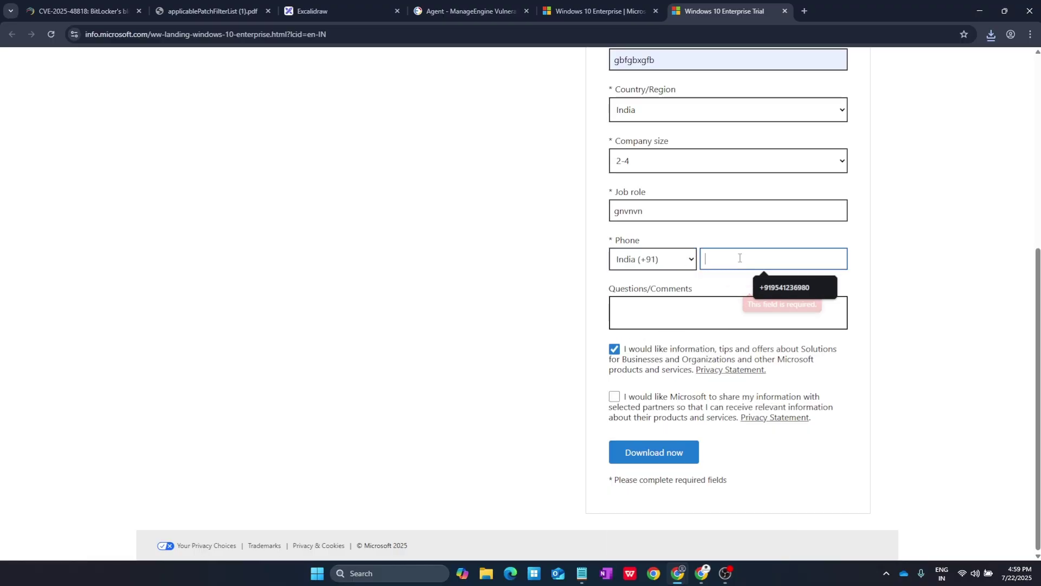
left_click(764, 285)
- Add the comment hncgnghn and submit the registration form to reach the ISO downloads
left_click(683, 314)
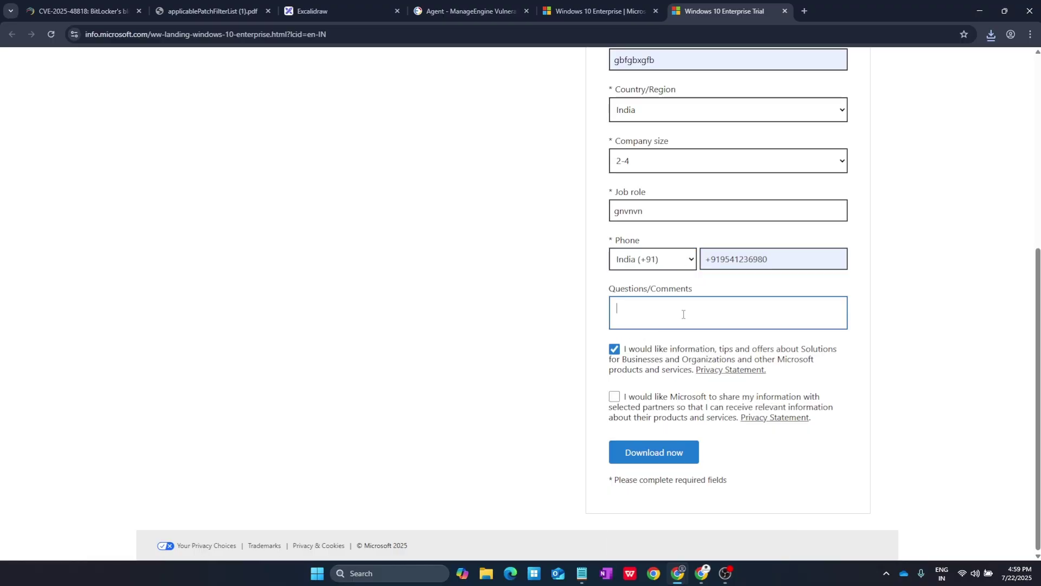
type("hncgnghn")
left_click(652, 445)
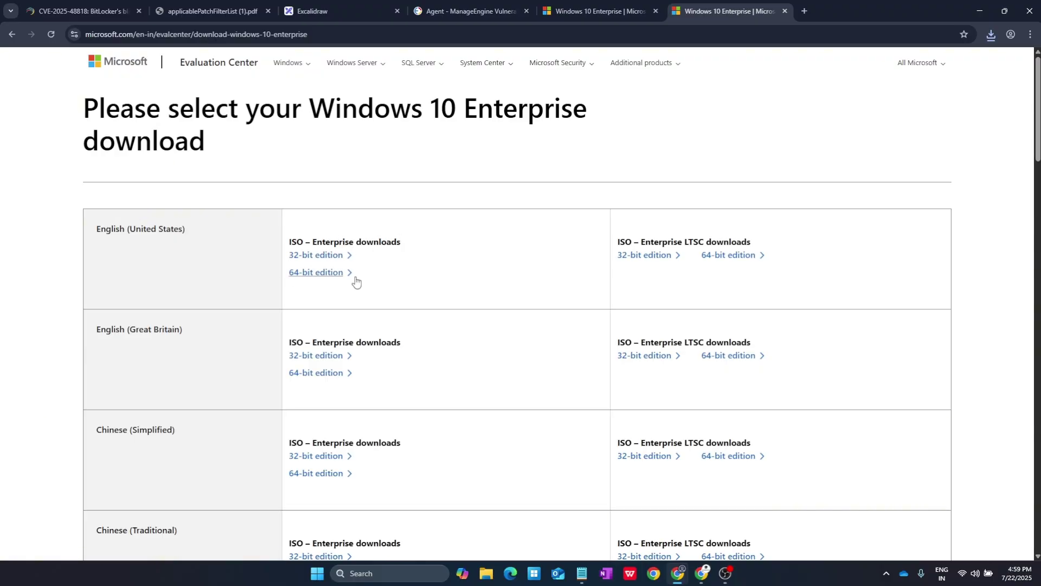
- Start downloading the 64-bit Enterprise ISO for English (United States), check the download list and cancel that download
left_click(323, 272)
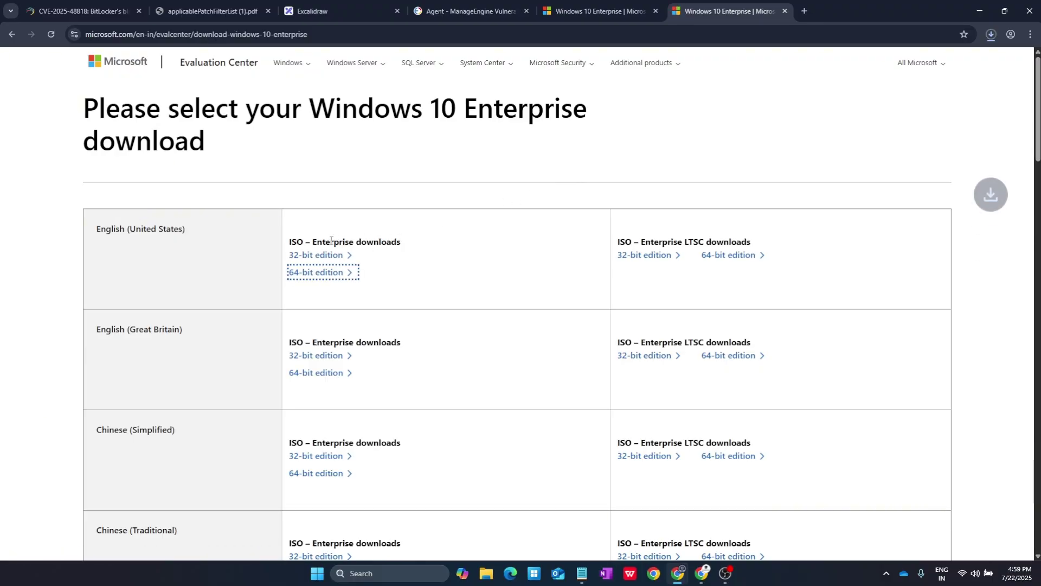
left_click(993, 36)
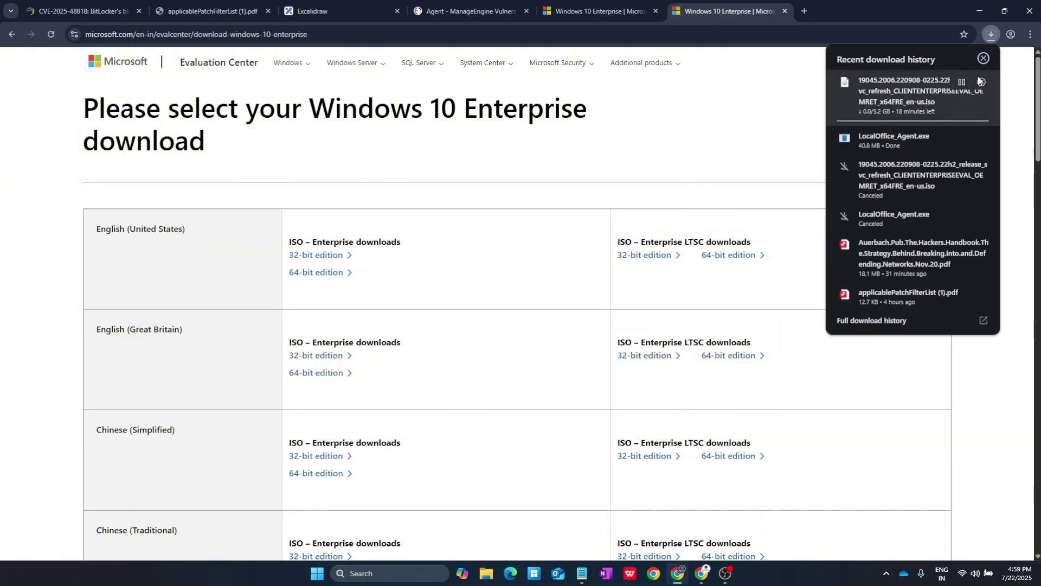
left_click(762, 128)
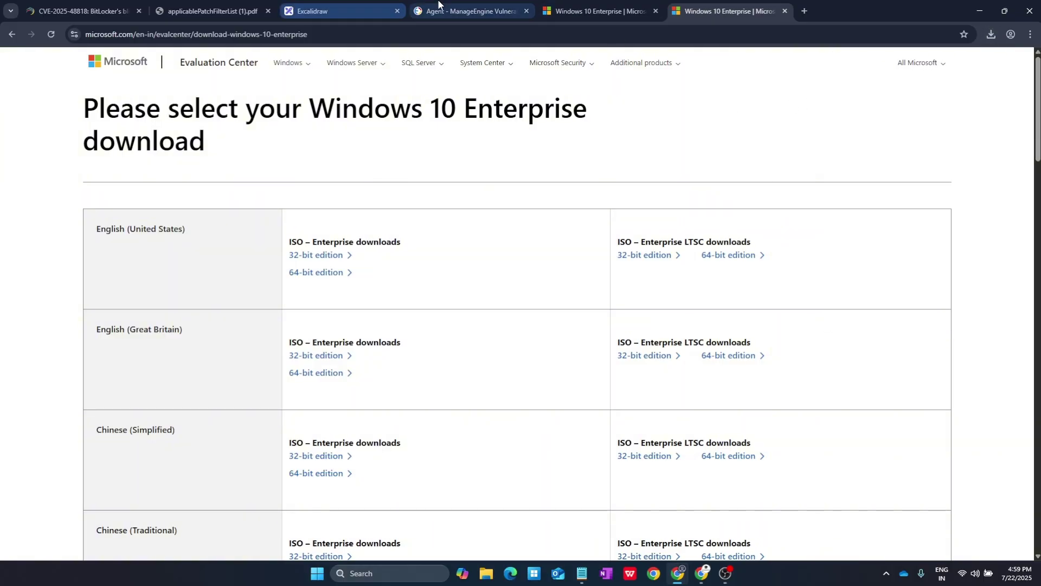
- Return to the Vulnerability Manager Plus page and launch the downloaded LocalOffice_Agent.exe installer
left_click(472, 5)
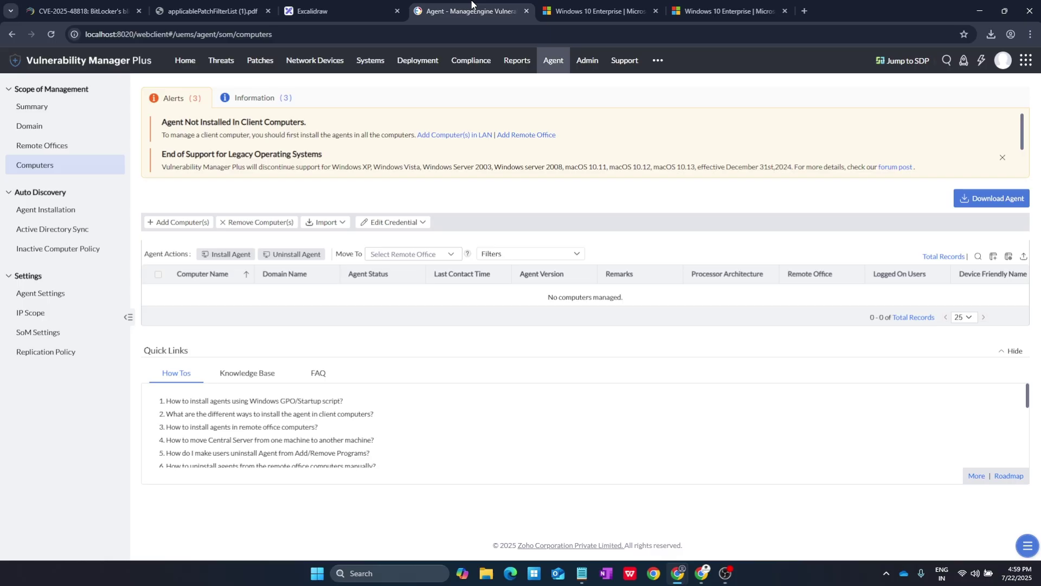
left_click(992, 34)
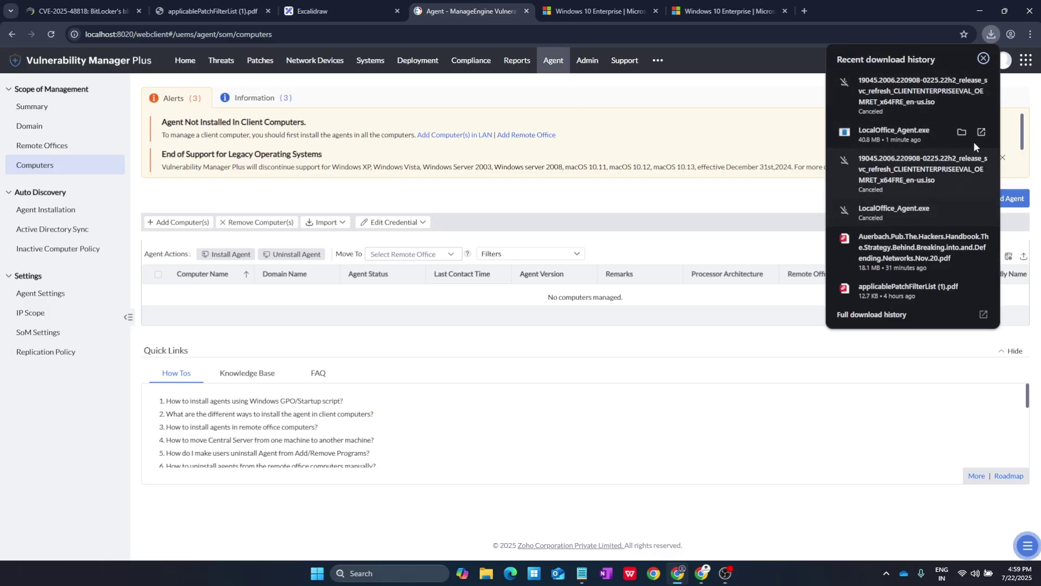
mouse_move(980, 133)
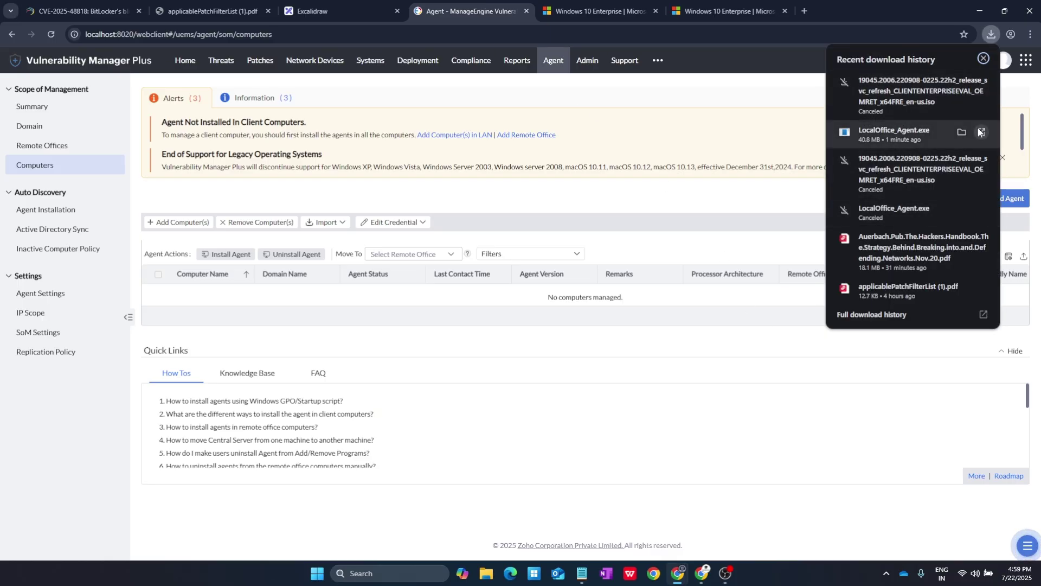
left_click(676, 193)
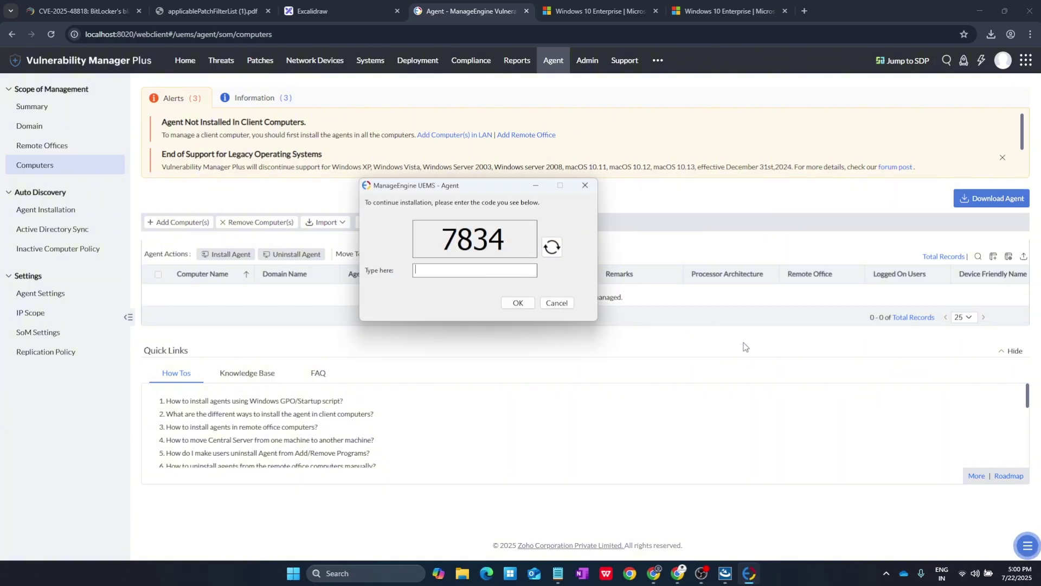
- Enter the verification code shown by the agent installer and run the ManageEngine UEMS - Agent setup wizard through to completion
left_click(886, 573)
right_click(844, 518)
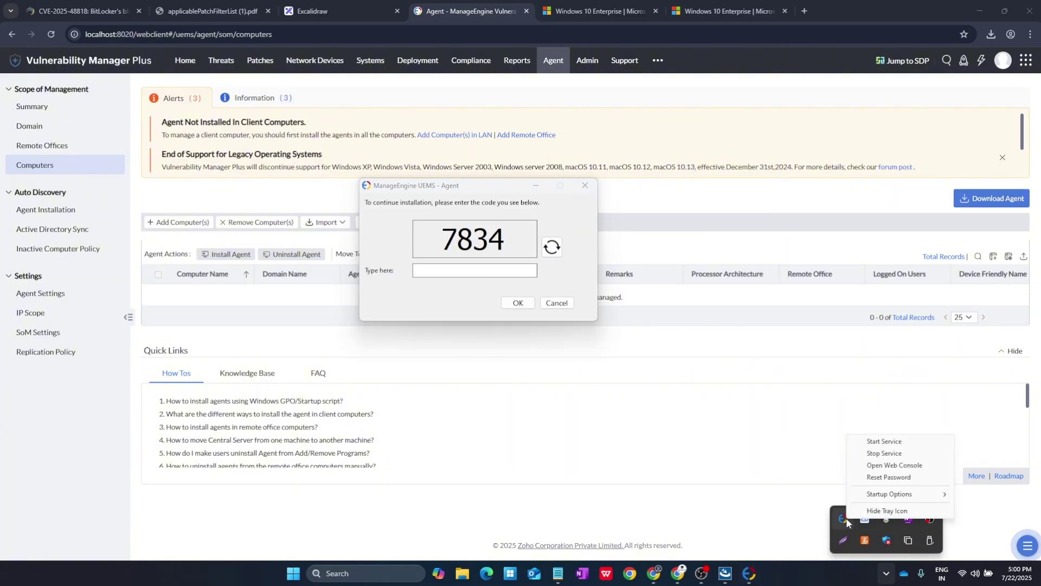
left_click(464, 269)
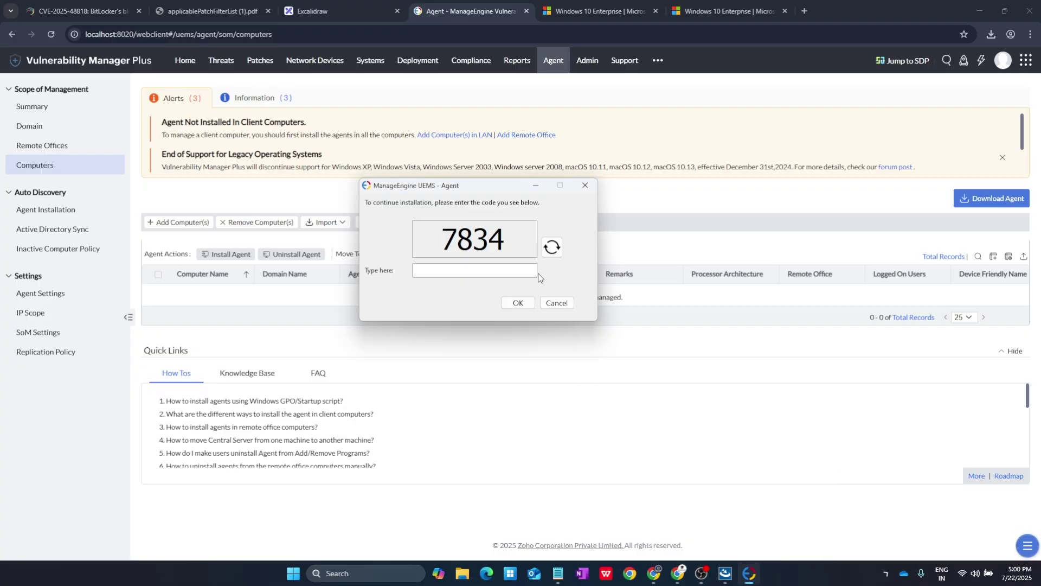
left_click(519, 303)
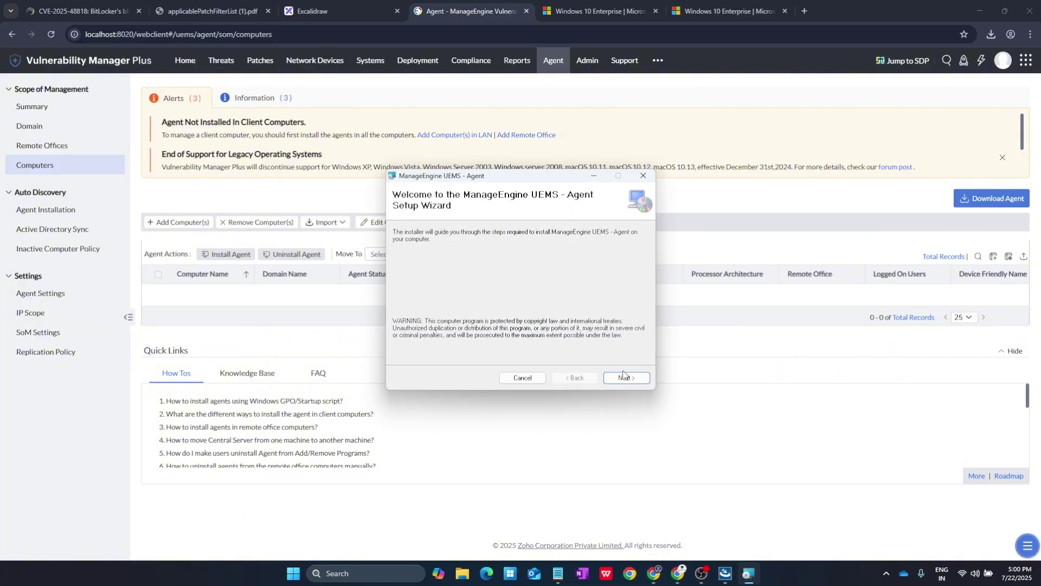
left_click(627, 378)
left_click(624, 378)
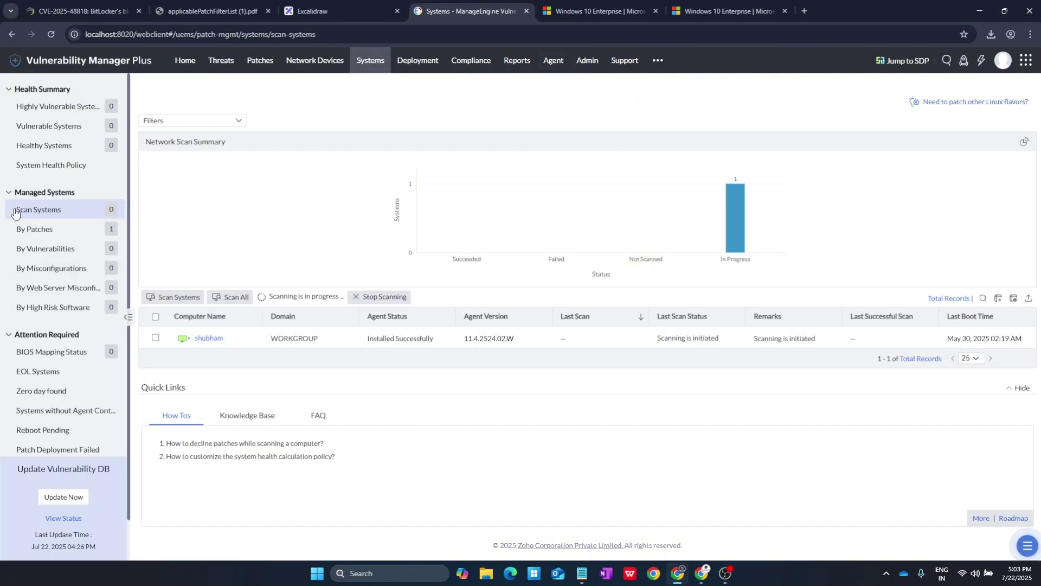
- Try to start a scan of the managed computer in Scan Systems, clear the selection and check the scanning status
left_click(23, 211)
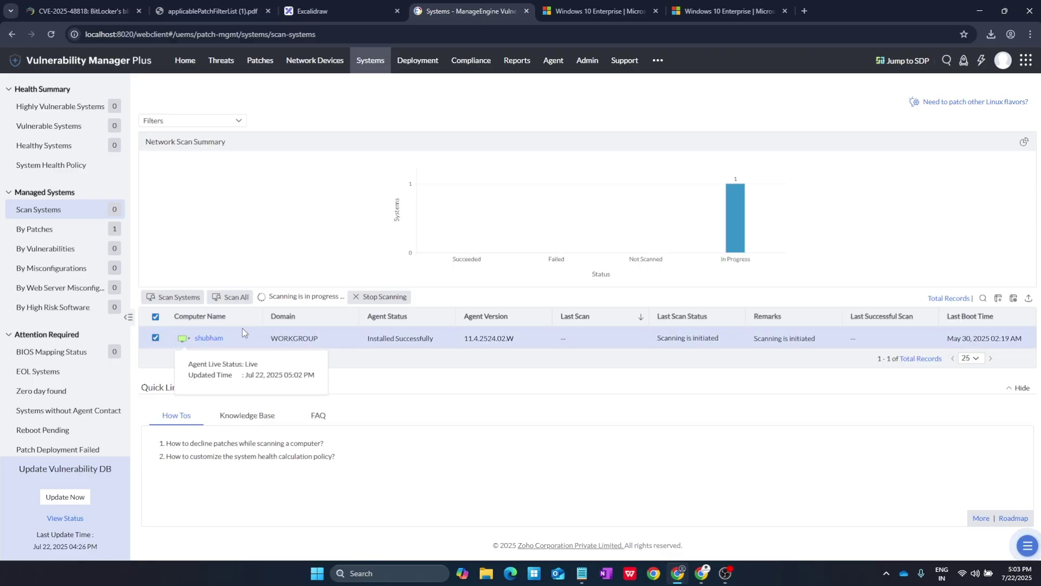
left_click(176, 299)
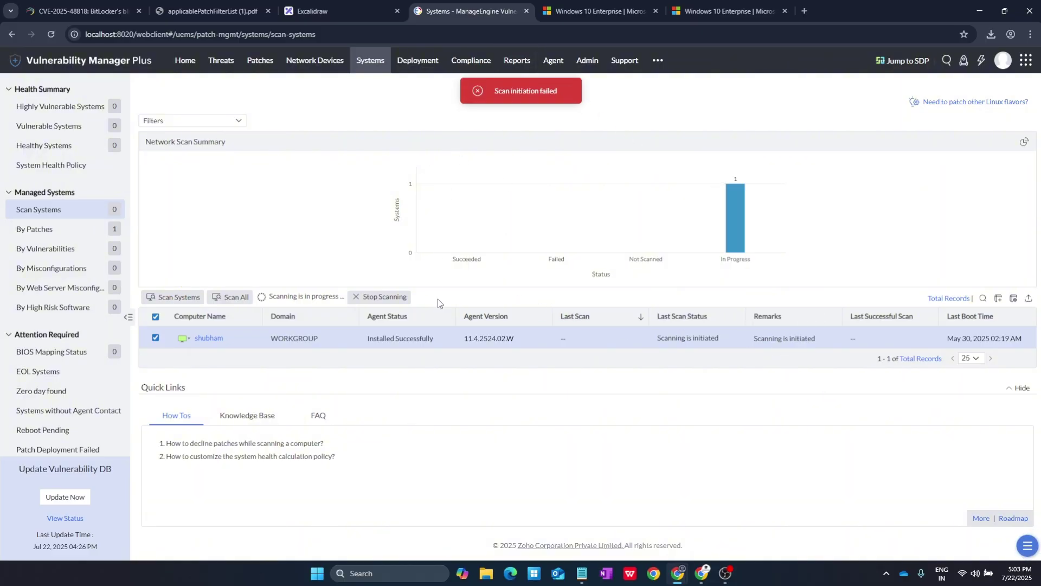
left_click(155, 317)
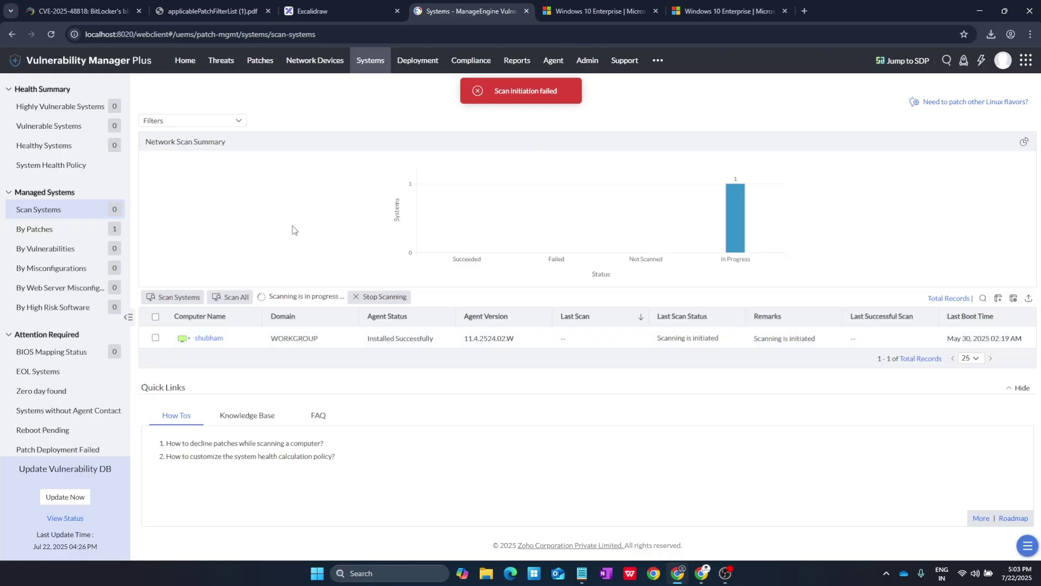
left_click(572, 93)
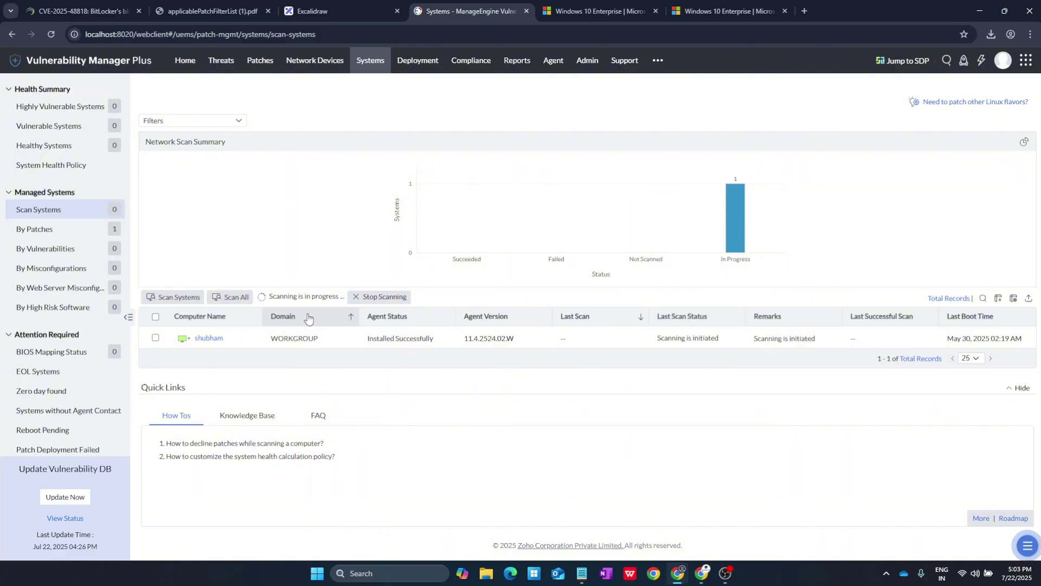
left_click_drag(276, 299, 311, 296)
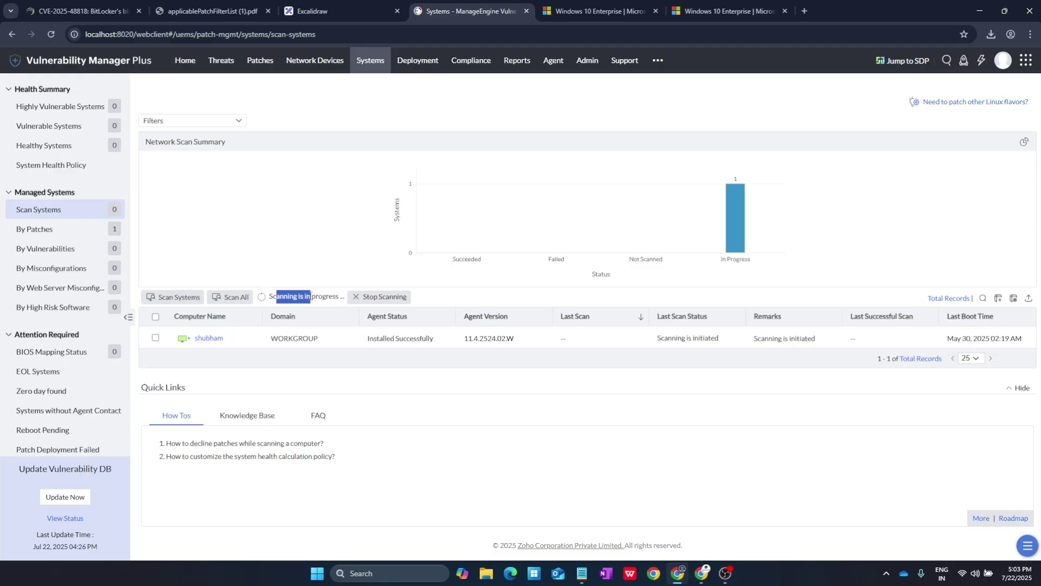
left_click(490, 380)
- View the managed computer by patches, check its installed patches in detail and return to the Systems section
left_click(72, 229)
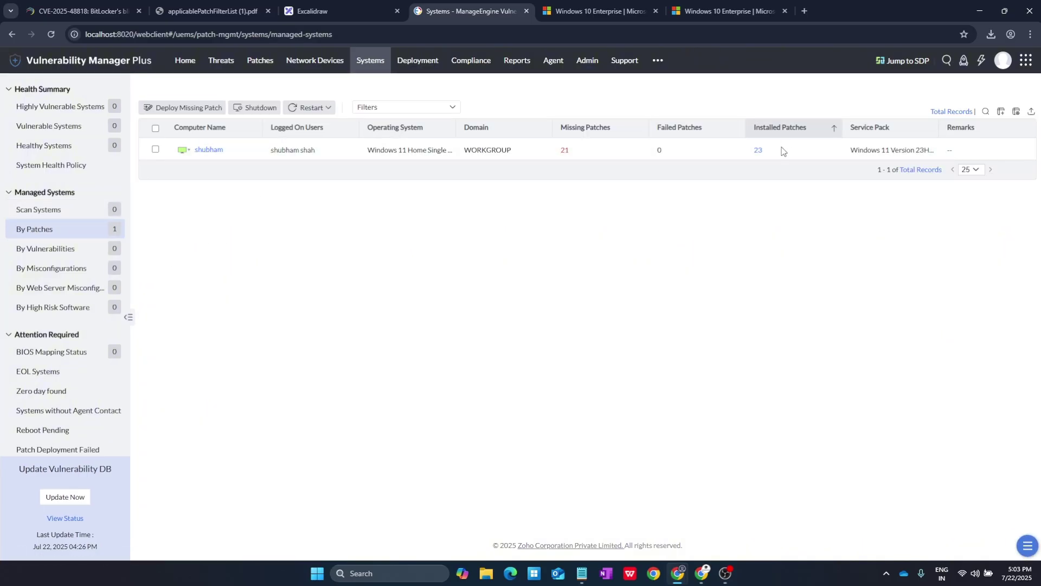
left_click(757, 152)
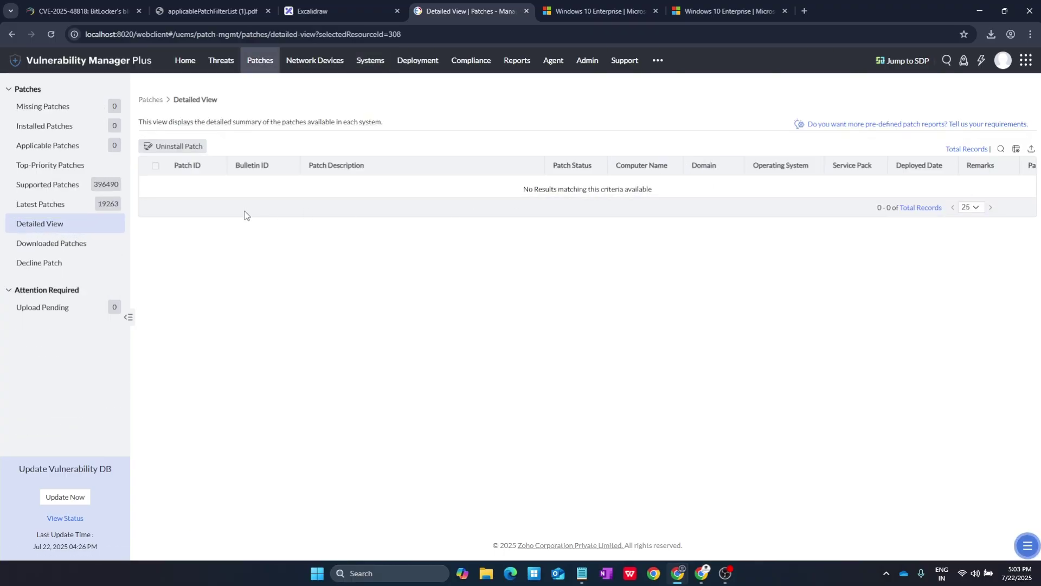
left_click(363, 60)
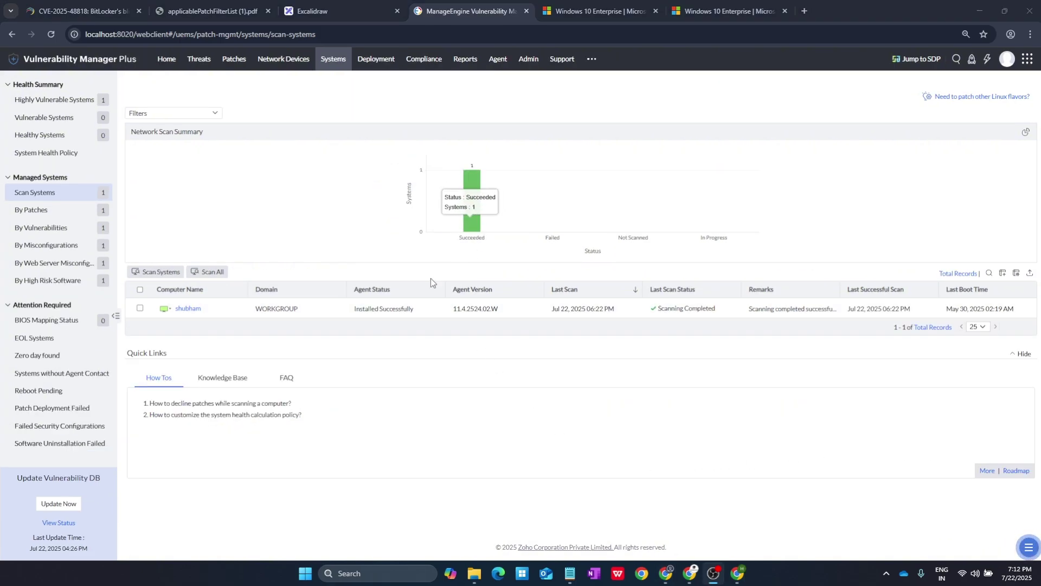
- Review the computer's scan record and sign back in as admin to reach the By Patches view
left_click_drag(161, 316, 1008, 304)
left_click(439, 345)
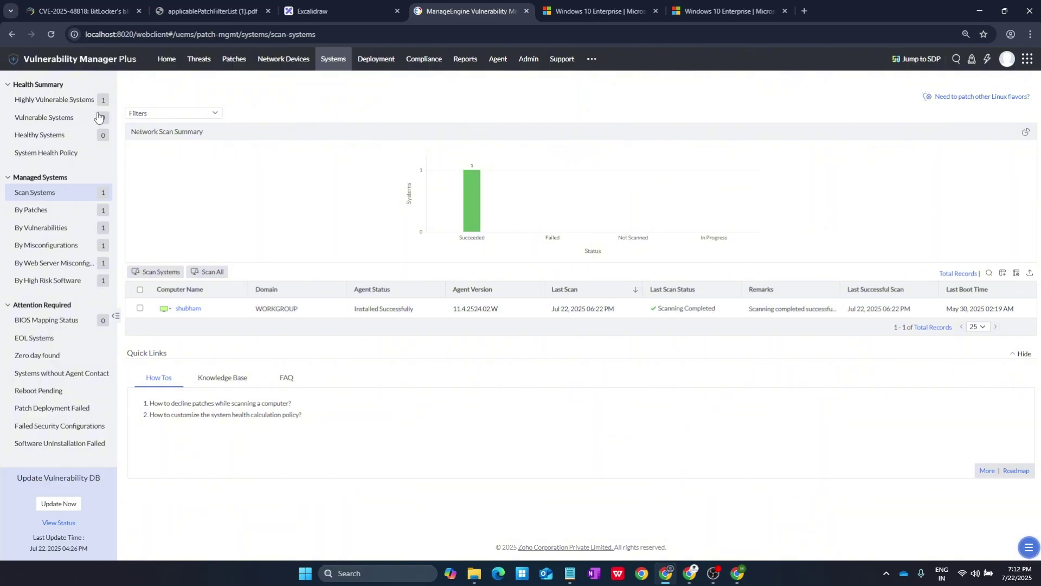
left_click(65, 211)
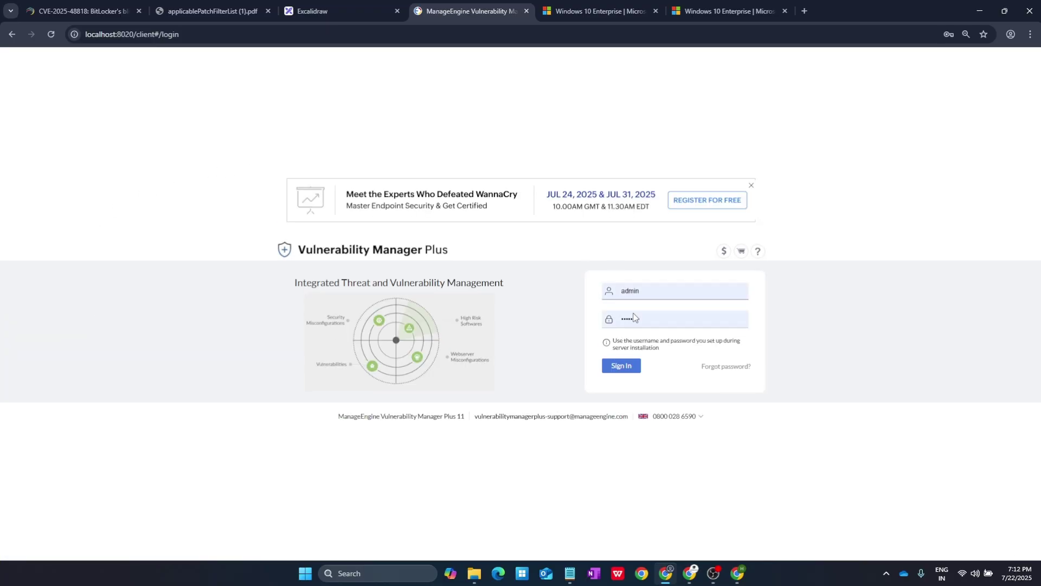
left_click(622, 365)
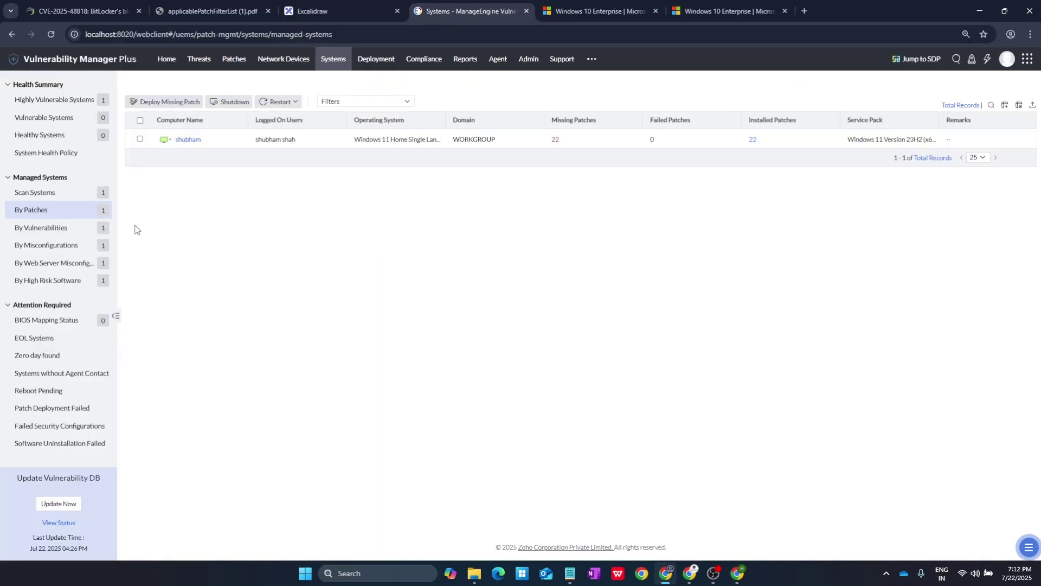
- Examine the managed computer by vulnerabilities, misconfigurations, patches, web server misconfigurations and scan status
left_click(70, 228)
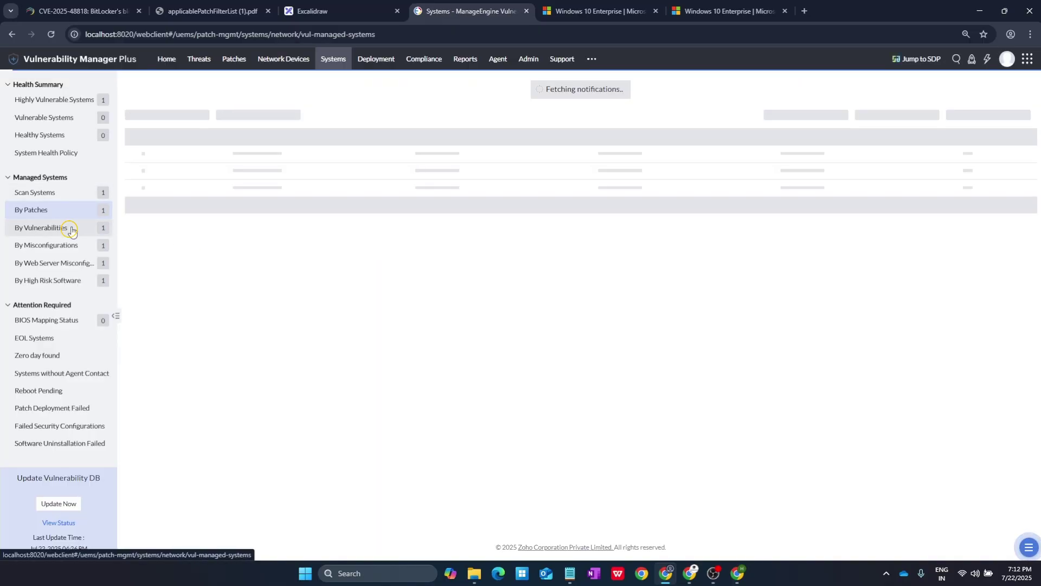
left_click(83, 248)
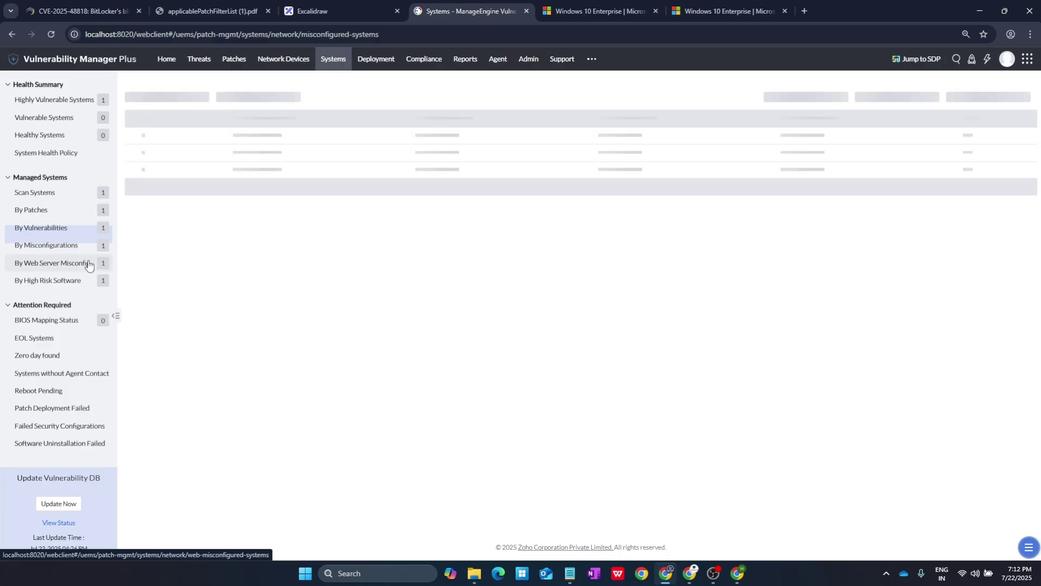
left_click(76, 229)
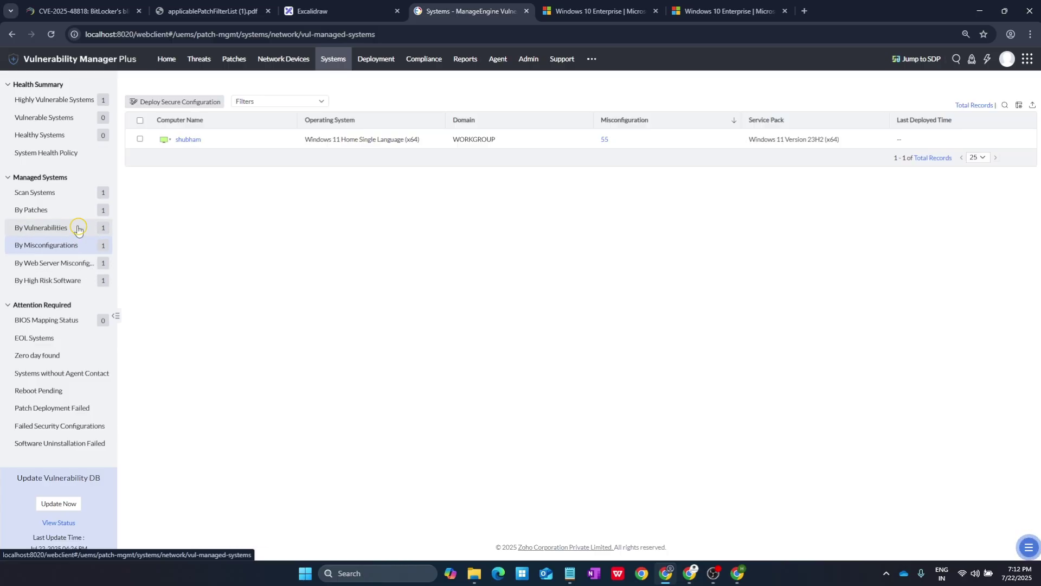
left_click(42, 210)
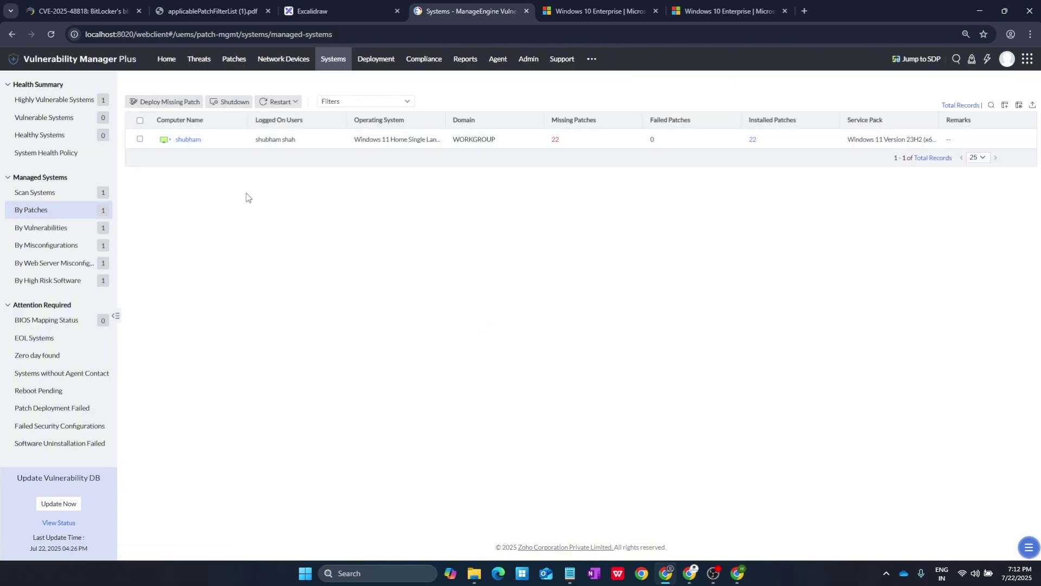
left_click(62, 194)
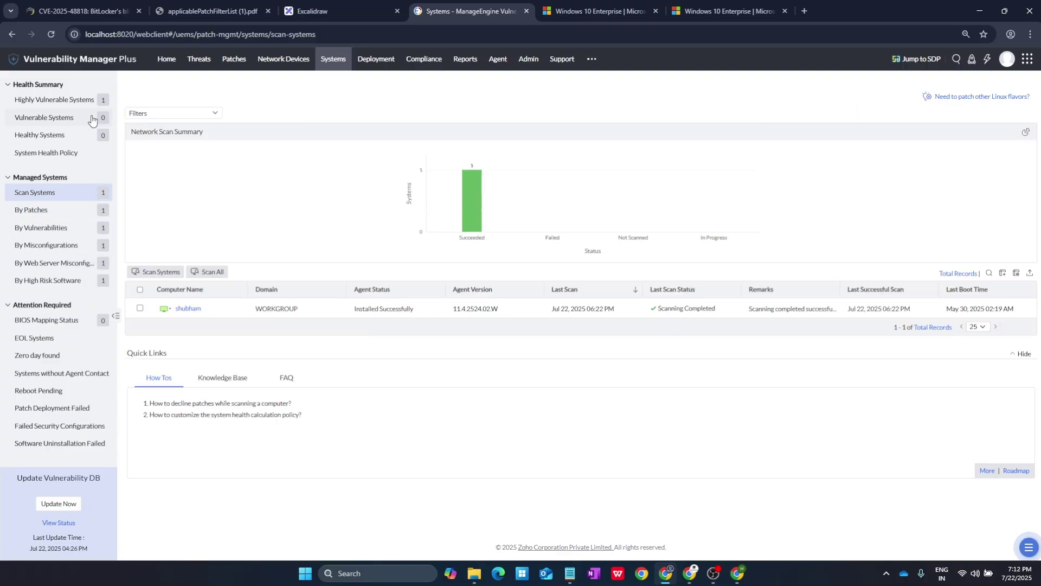
left_click(64, 212)
left_click(69, 229)
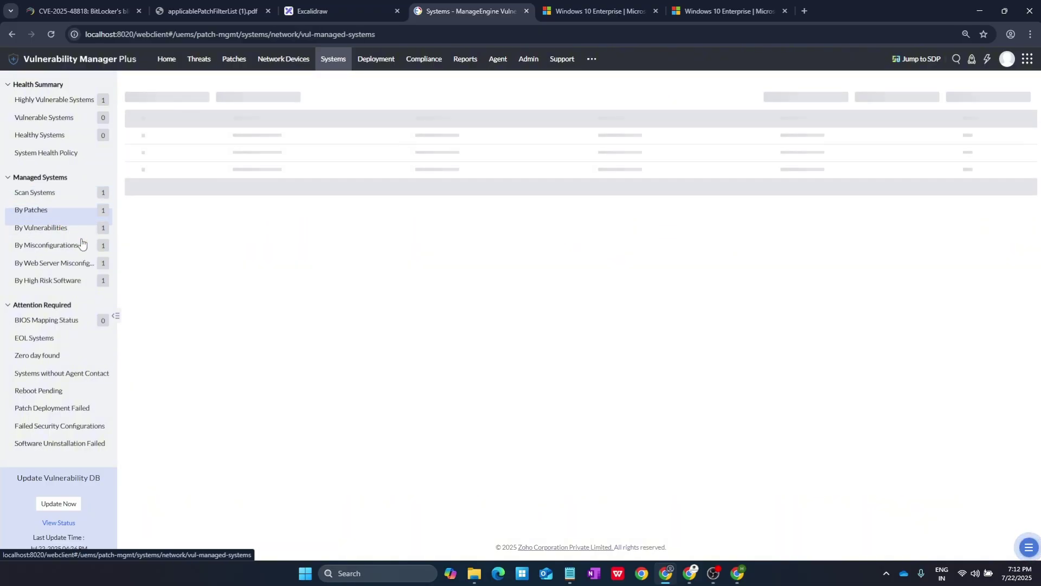
left_click(83, 248)
left_click(83, 264)
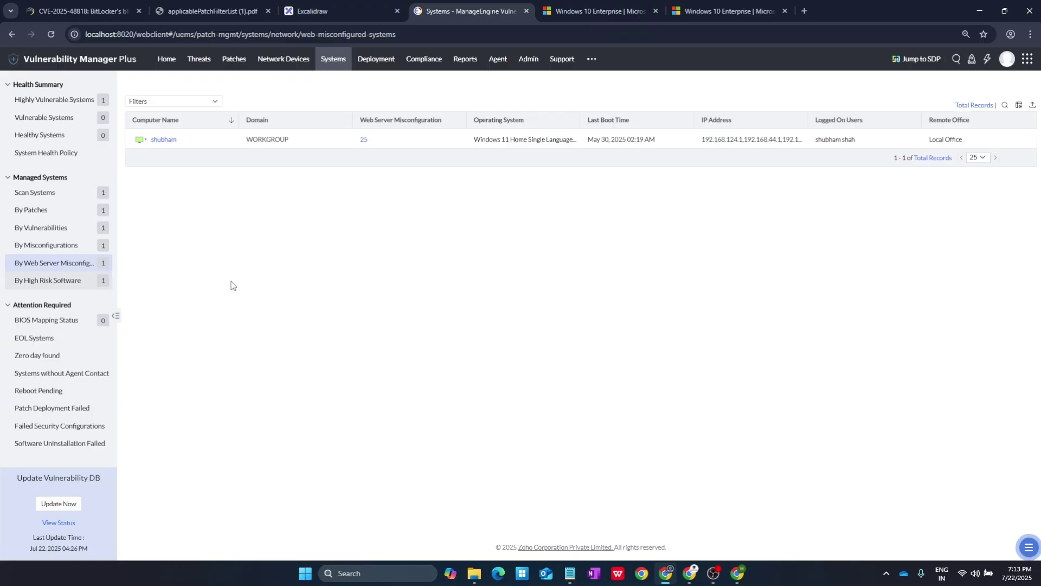
left_click(74, 195)
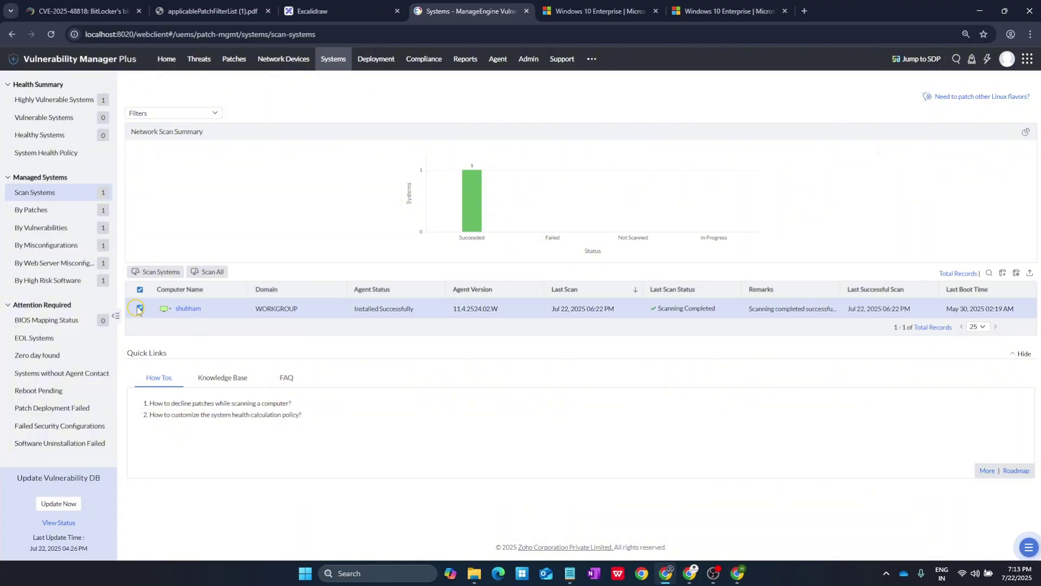
left_click(140, 309)
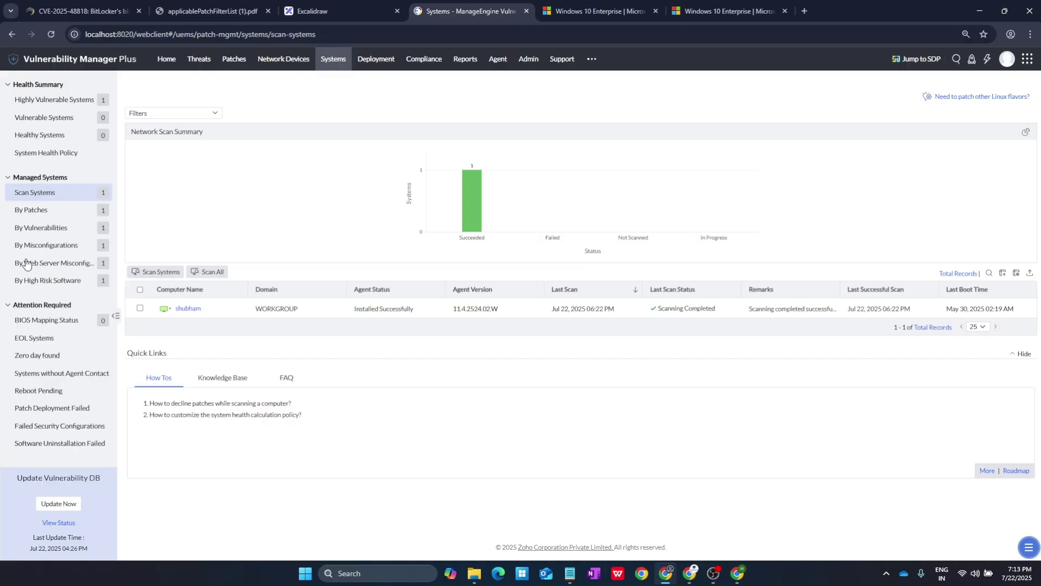
- Open the total vulnerabilities list from the Home dashboard and look through its exploit status, patch availability and CVSS scores
left_click(177, 62)
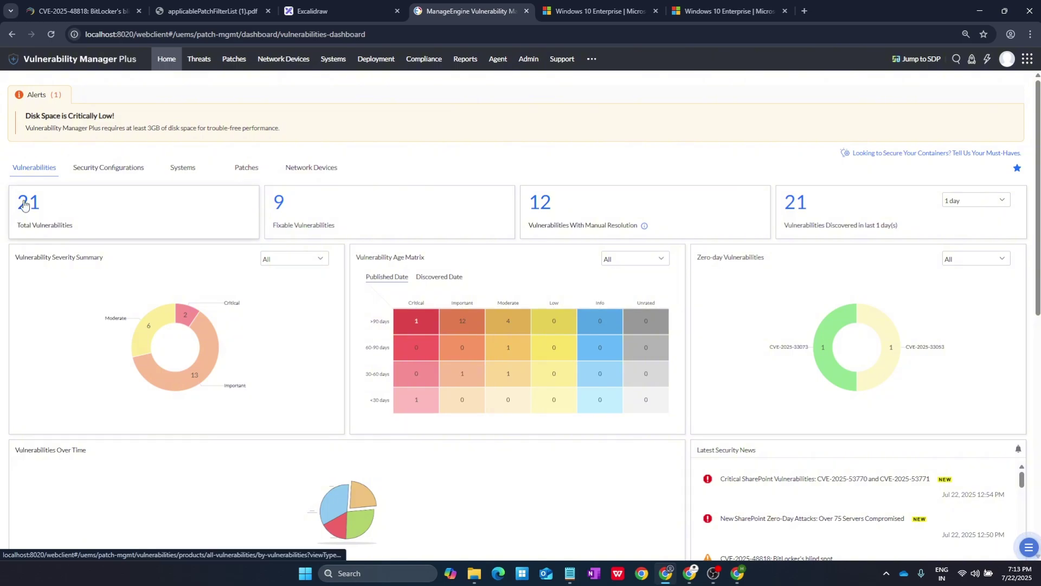
left_click(25, 203)
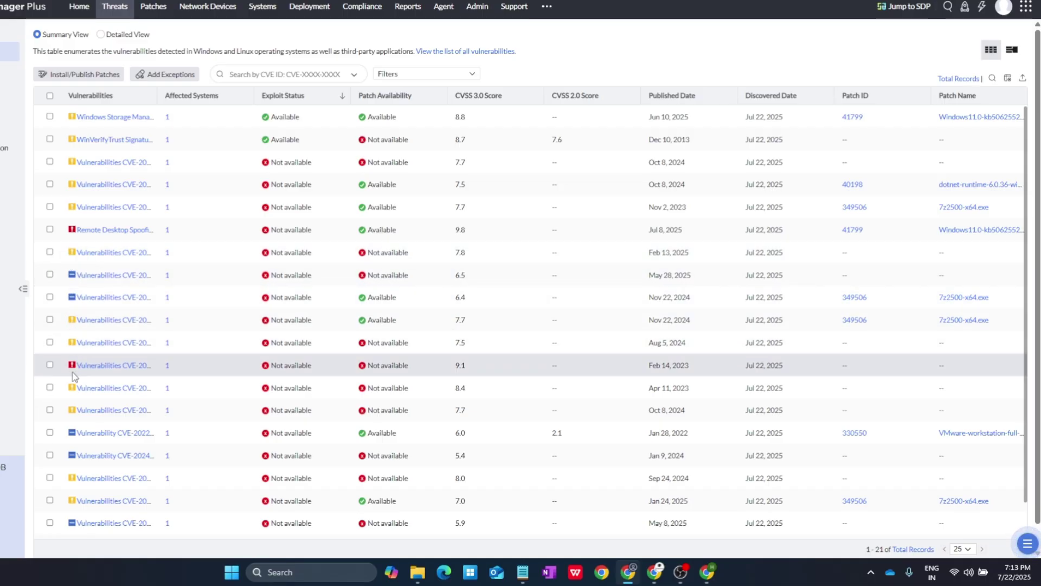
scroll(74, 376, "down", 2)
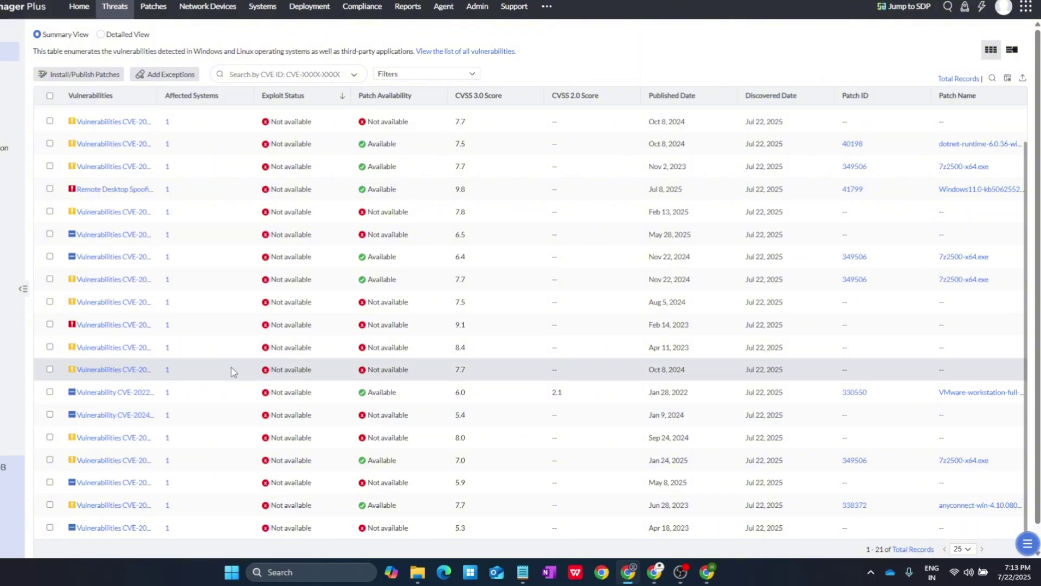
scroll(233, 371, "down", 1)
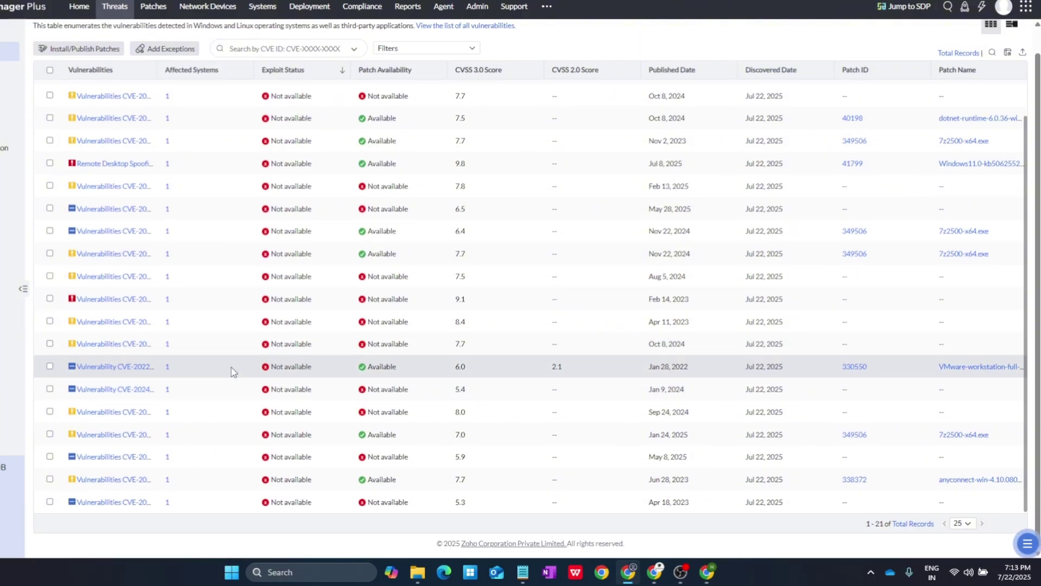
scroll(233, 371, "up", 2)
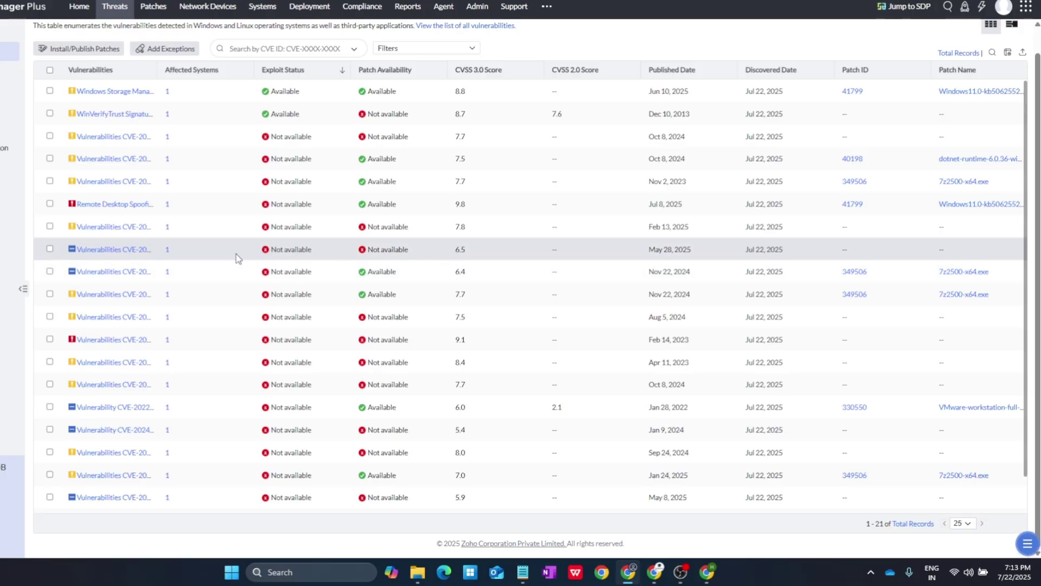
- Open the details of the Windows Storage Management Provider vulnerability and read its full name
left_click(101, 94)
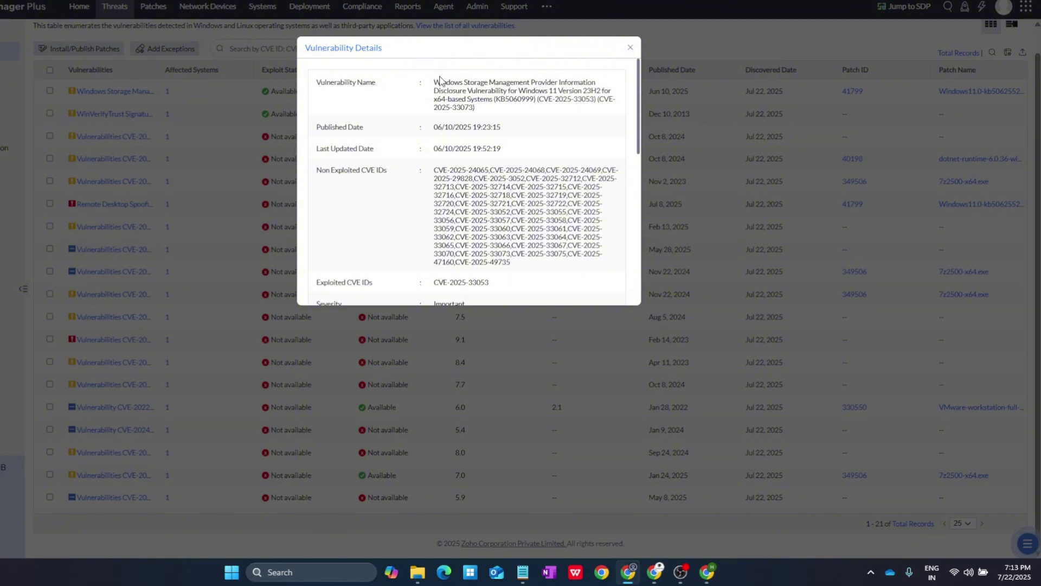
left_click_drag(440, 81, 537, 112)
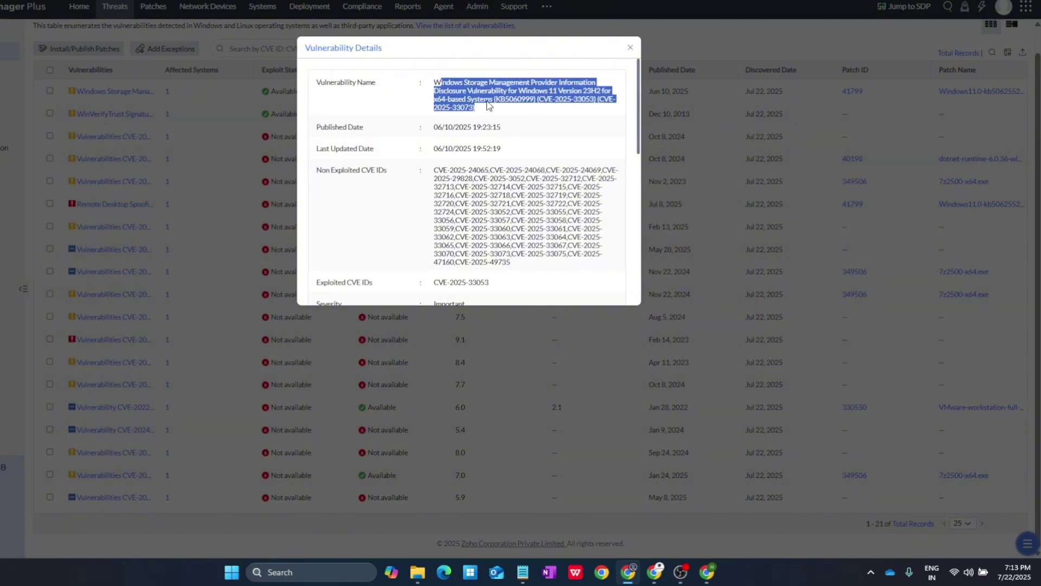
left_click(561, 88)
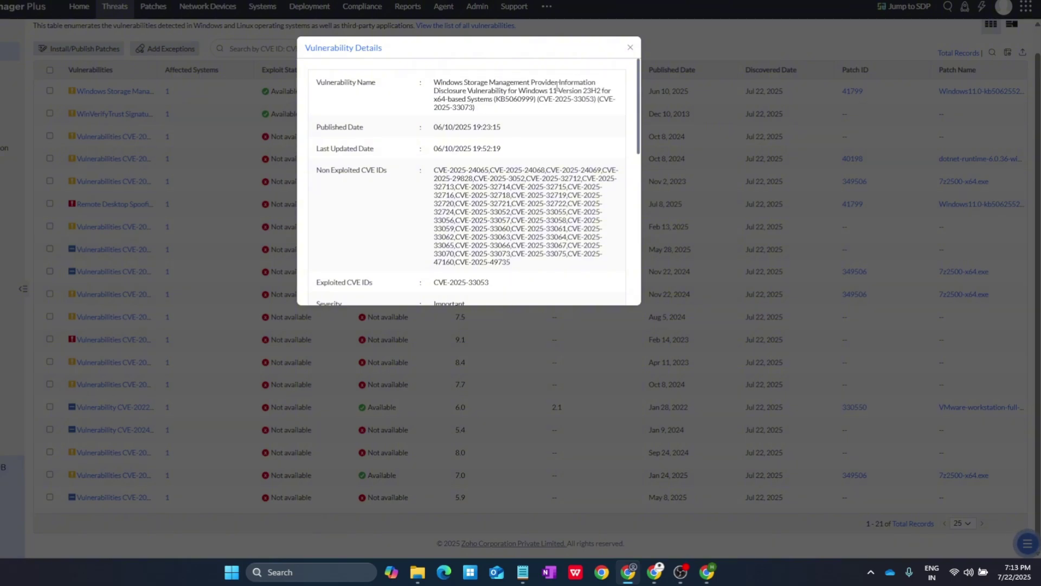
left_click(586, 89)
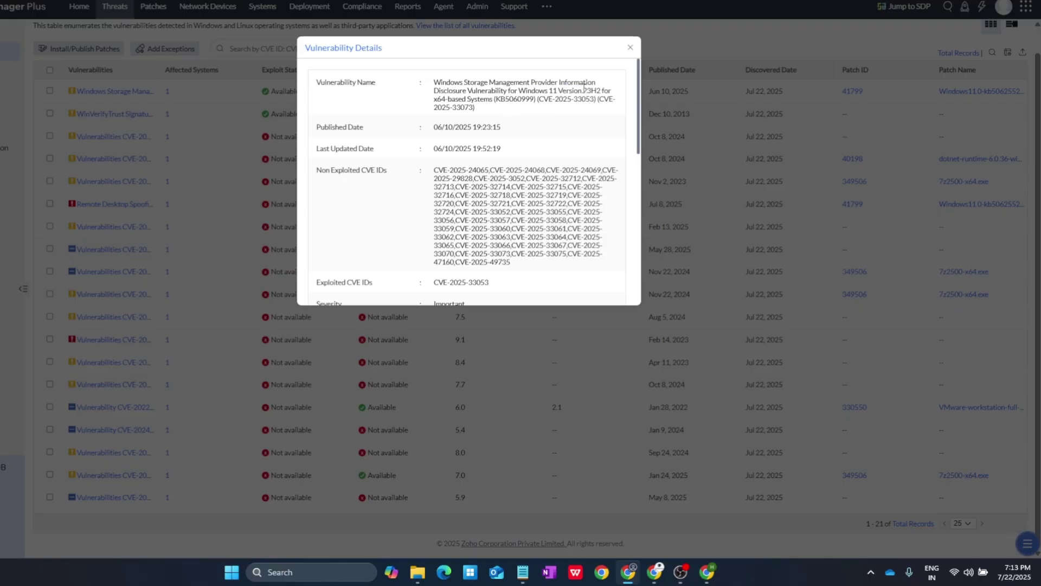
left_click_drag(434, 78, 593, 85)
left_click(488, 109)
- Examine that vulnerability's CVE IDs, severity, exploit status, patch solution and external links, and close its details
scroll(429, 176, "down", 1)
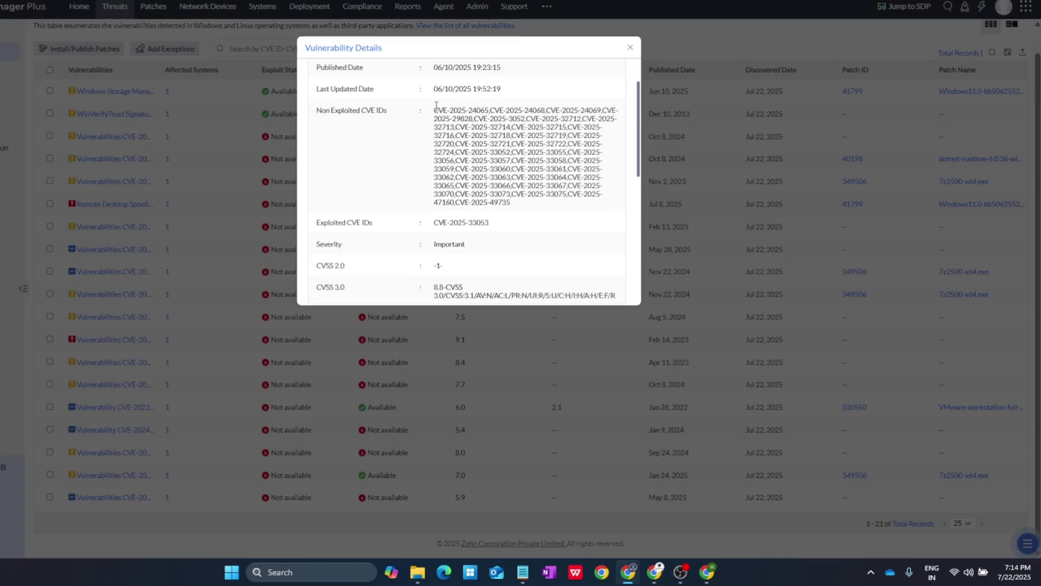
left_click_drag(439, 107, 516, 205)
left_click(516, 205)
scroll(441, 176, "down", 4)
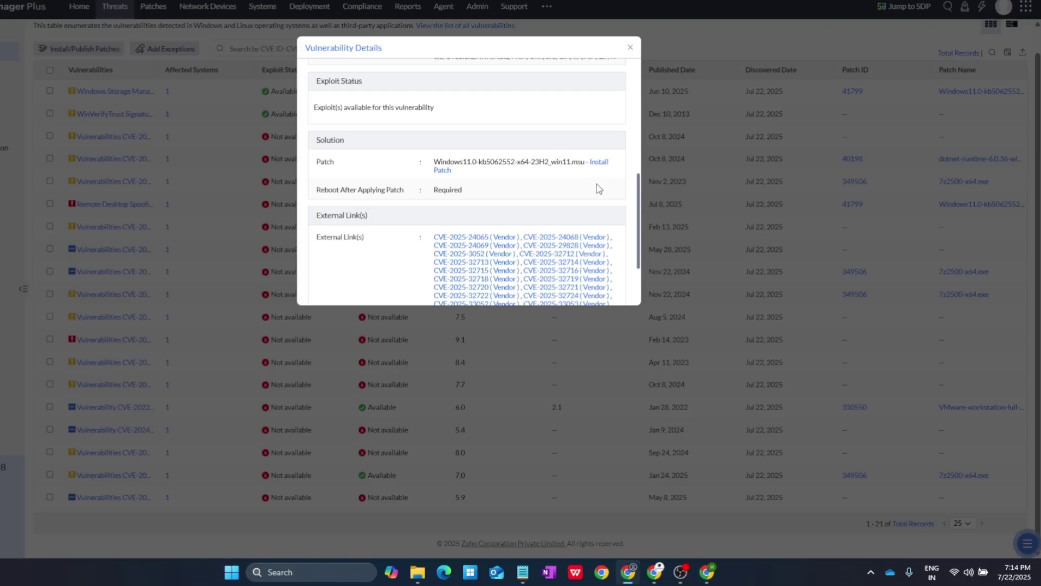
scroll(558, 232, "down", 3)
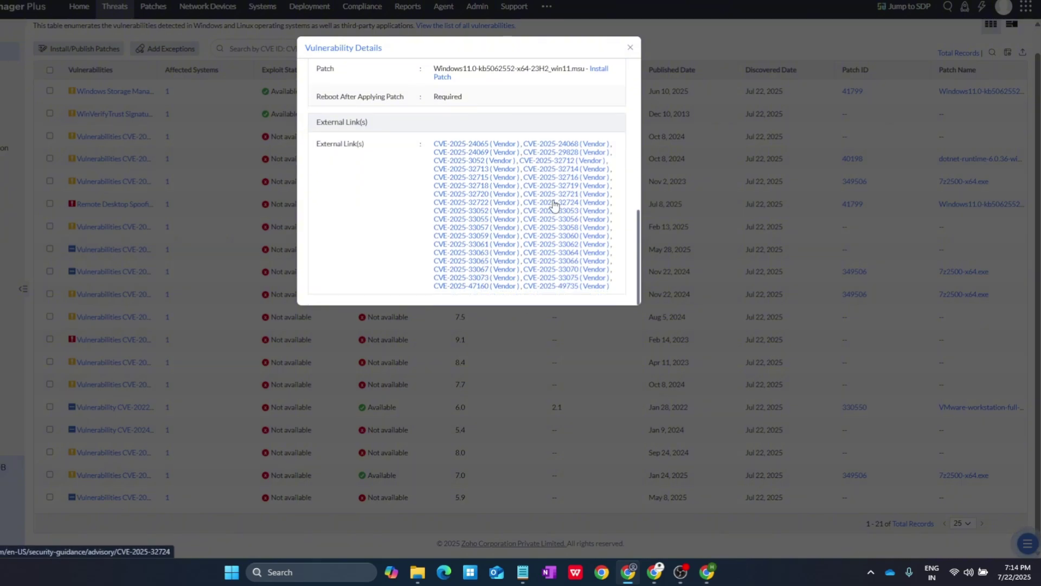
scroll(555, 97, "up", 10)
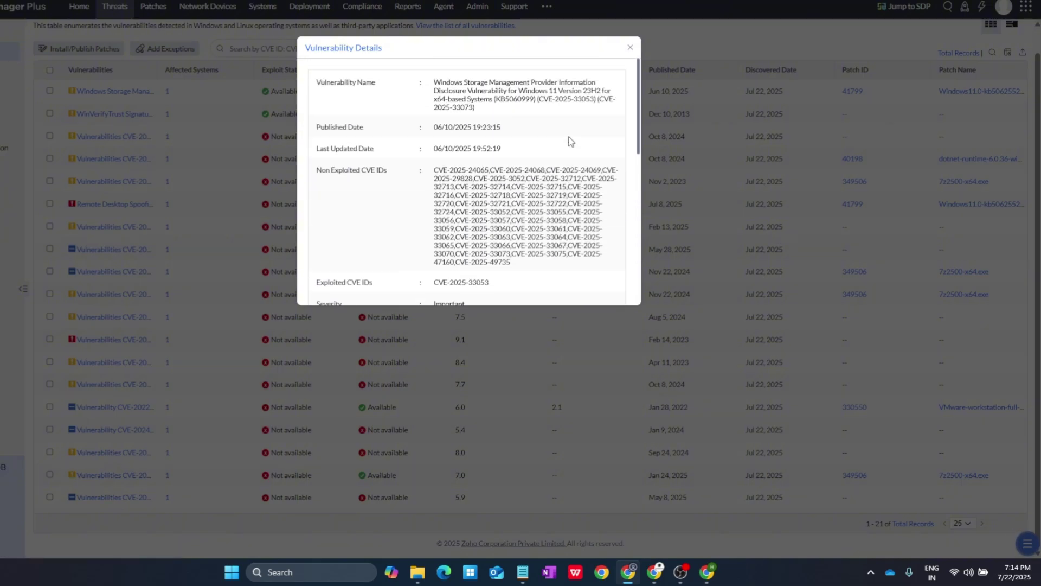
scroll(569, 140, "down", 3)
scroll(569, 141, "down", 5)
scroll(579, 115, "up", 10)
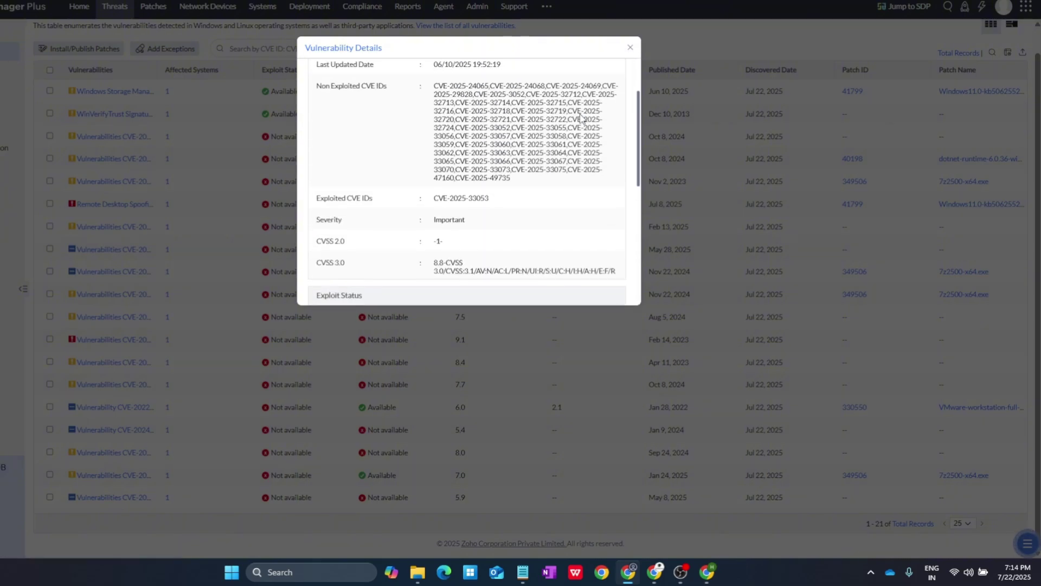
left_click(630, 47)
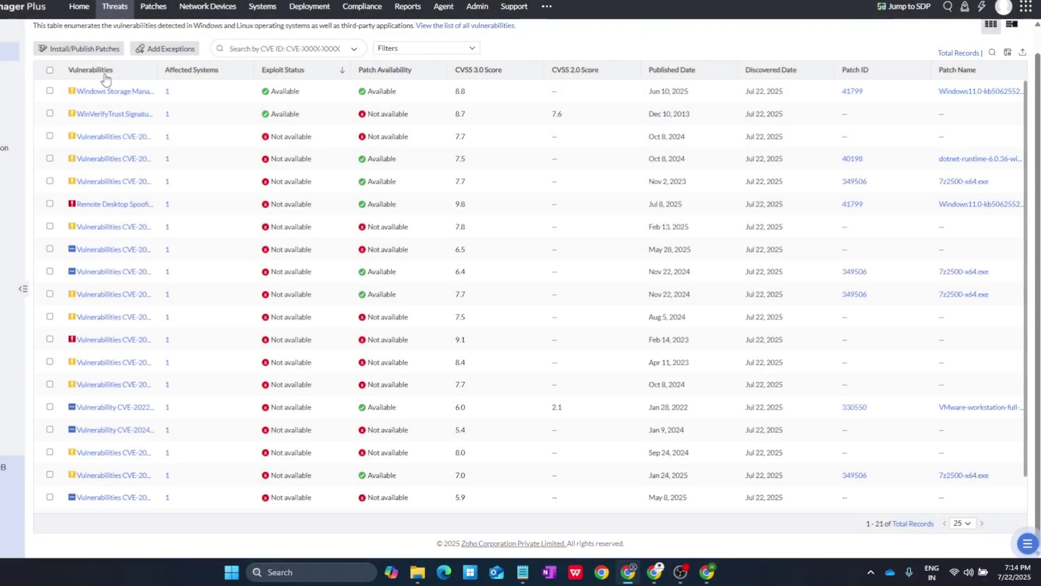
- Open the details of the Remote Desktop Spoofing Vulnerability and examine its patch solution, reboot requirement and external links
left_click(92, 209)
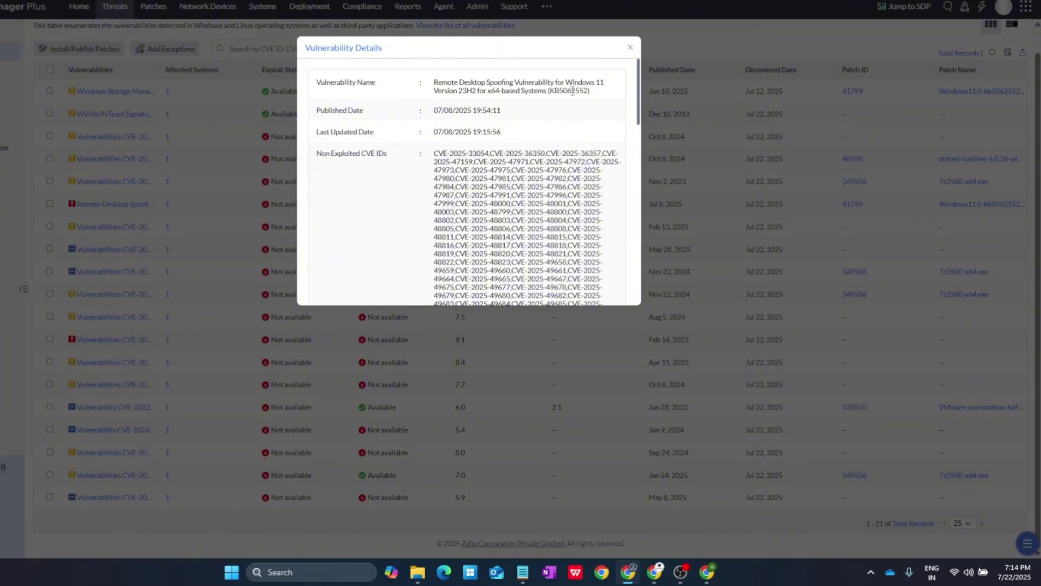
scroll(574, 118, "down", 10)
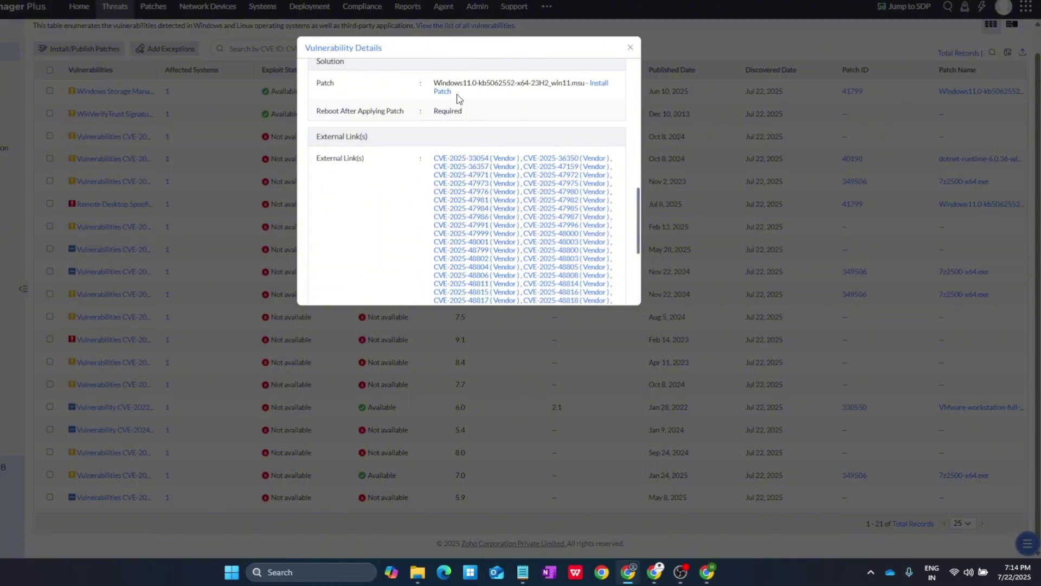
left_click_drag(461, 82, 564, 85)
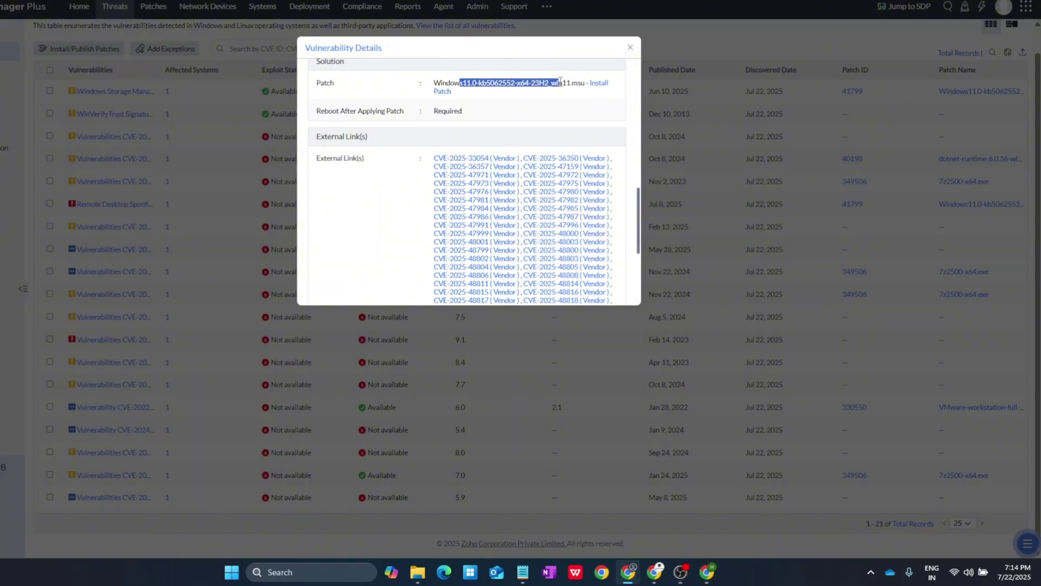
left_click(574, 106)
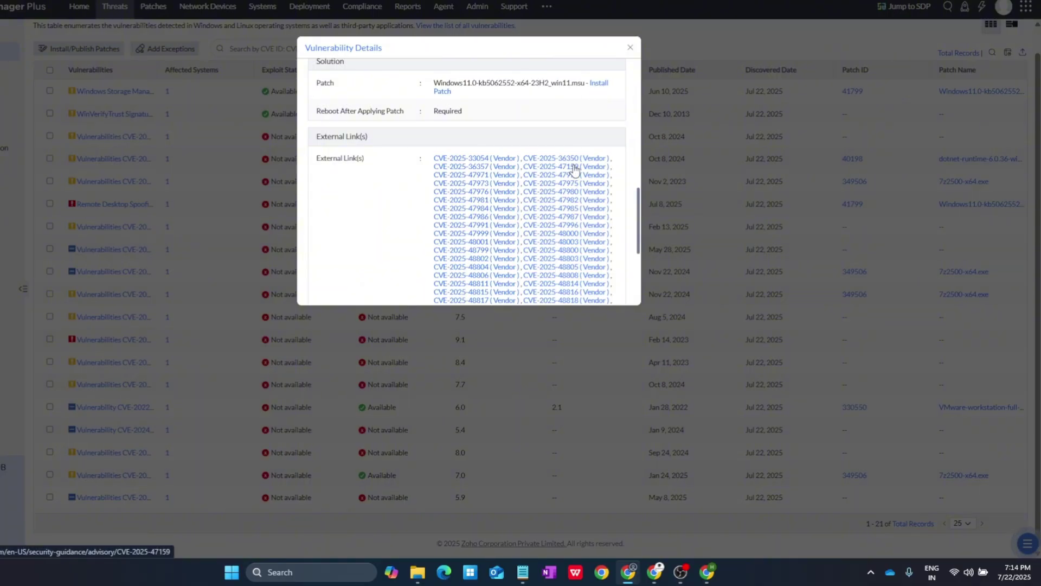
scroll(506, 169, "down", 3)
scroll(410, 181, "up", 3)
- Review the non-exploited CVE IDs and severity of the Remote Desktop Spoofing Vulnerability and close its details
scroll(411, 179, "up", 10)
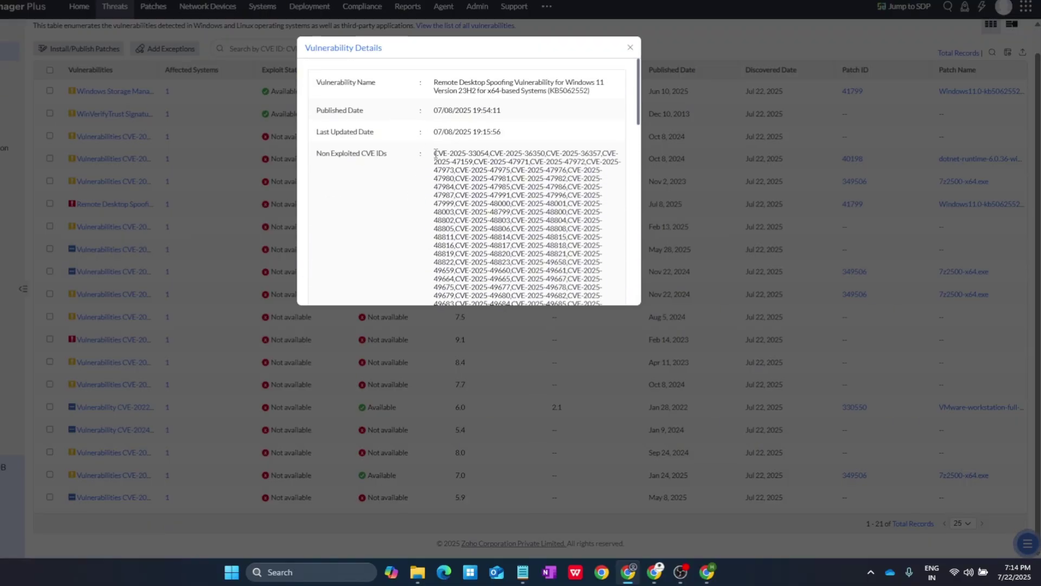
left_click_drag(435, 154, 592, 192)
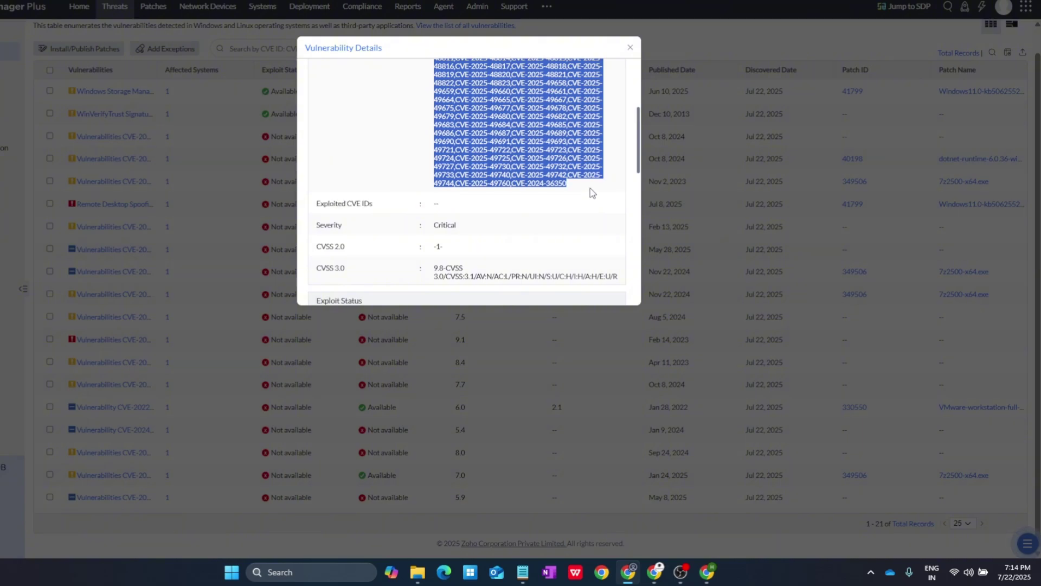
scroll(592, 207, "up", 3)
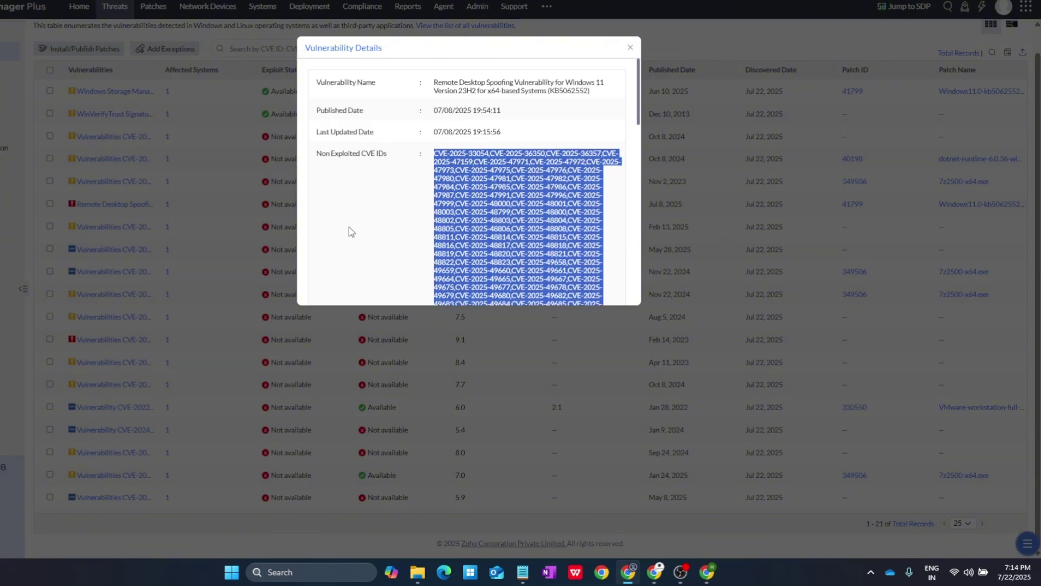
left_click(372, 212)
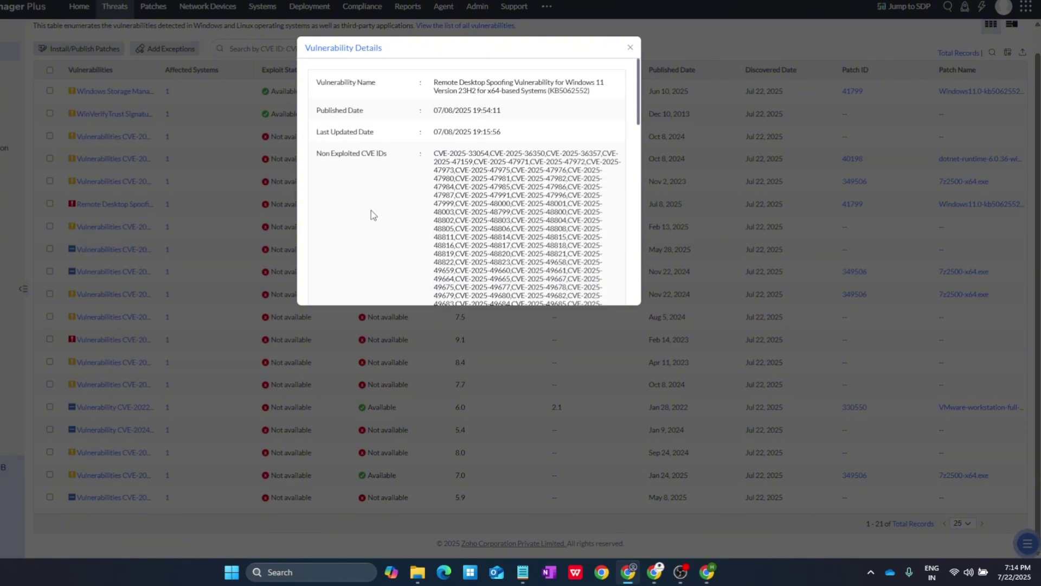
left_click(630, 48)
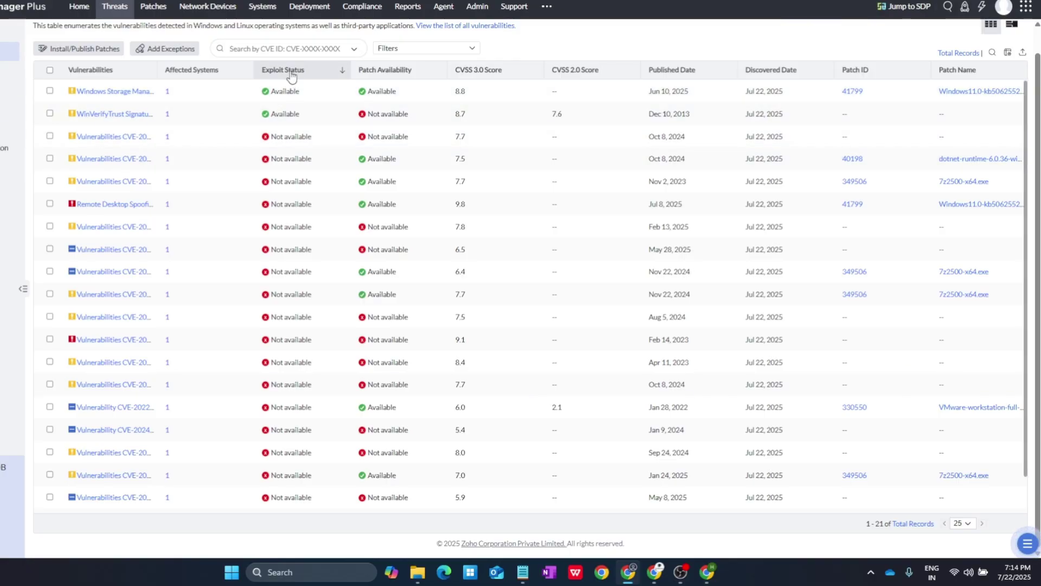
- Look through the software vulnerabilities list, comparing exploit status, patch availability and patch names
scroll(353, 293, "down", 1)
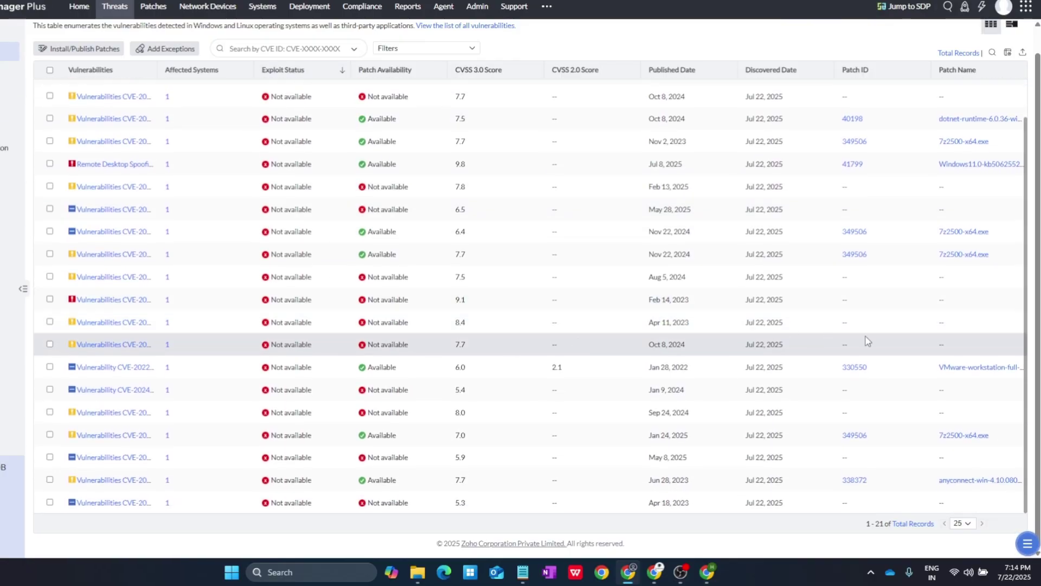
scroll(379, 162, "up", 2)
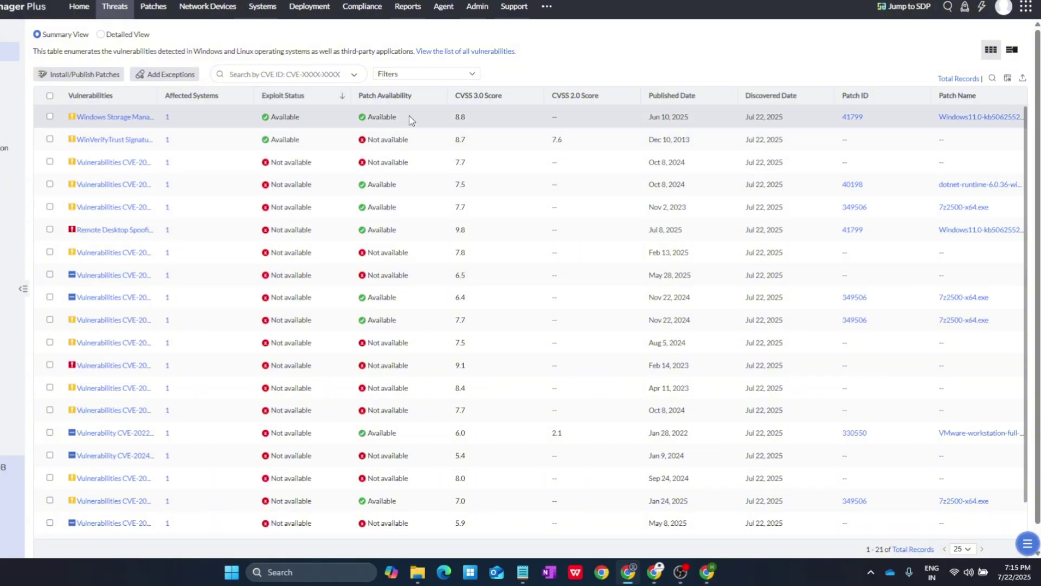
scroll(283, 324, "down", 1)
scroll(279, 304, "up", 1)
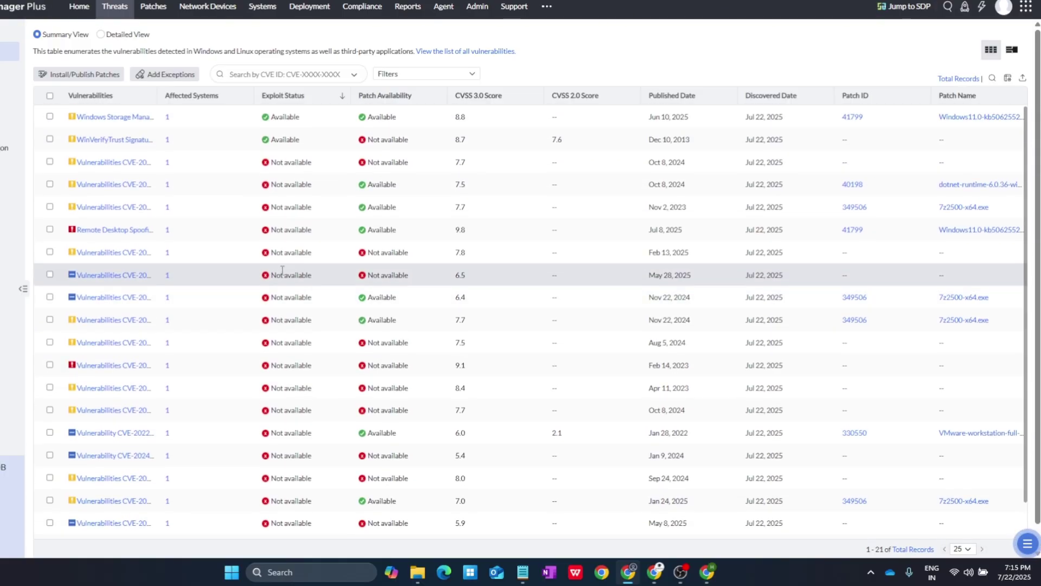
scroll(287, 288, "down", 1)
scroll(290, 283, "up", 1)
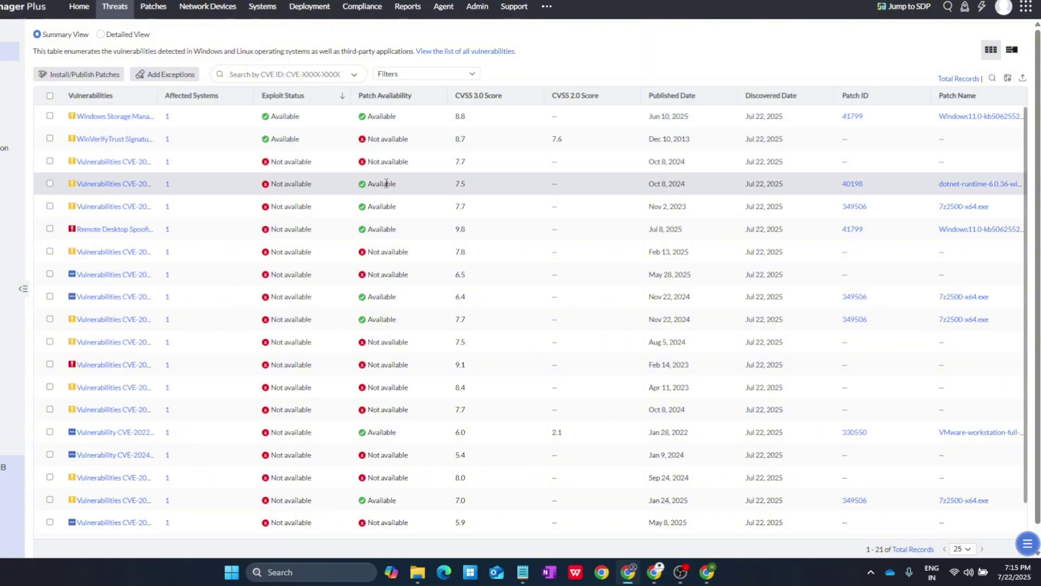
scroll(380, 277, "down", 3)
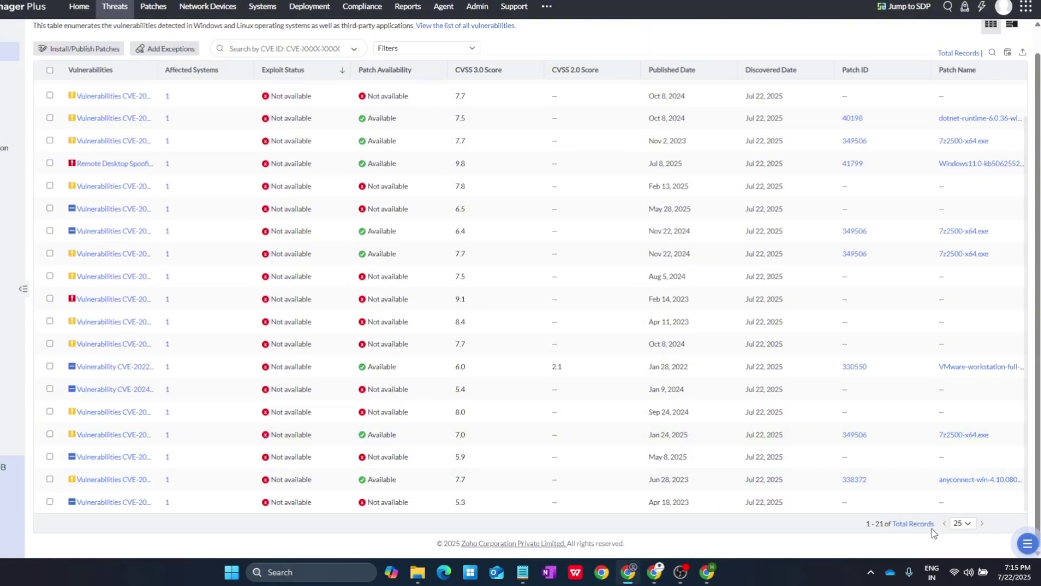
- Set the vulnerabilities list to 50 records per page and look through all its entries
left_click(962, 523)
left_click(958, 423)
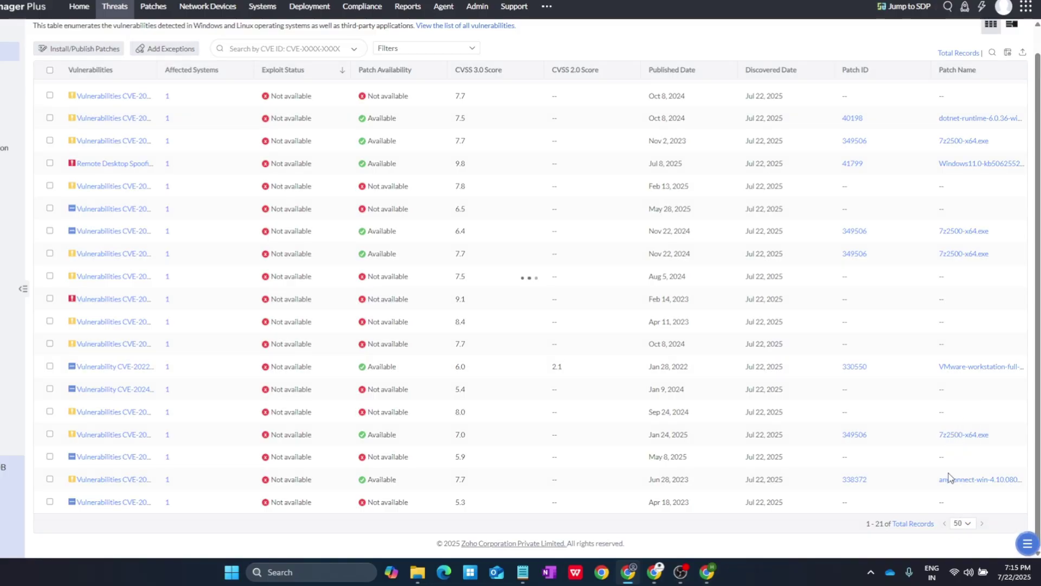
scroll(922, 353, "up", 1)
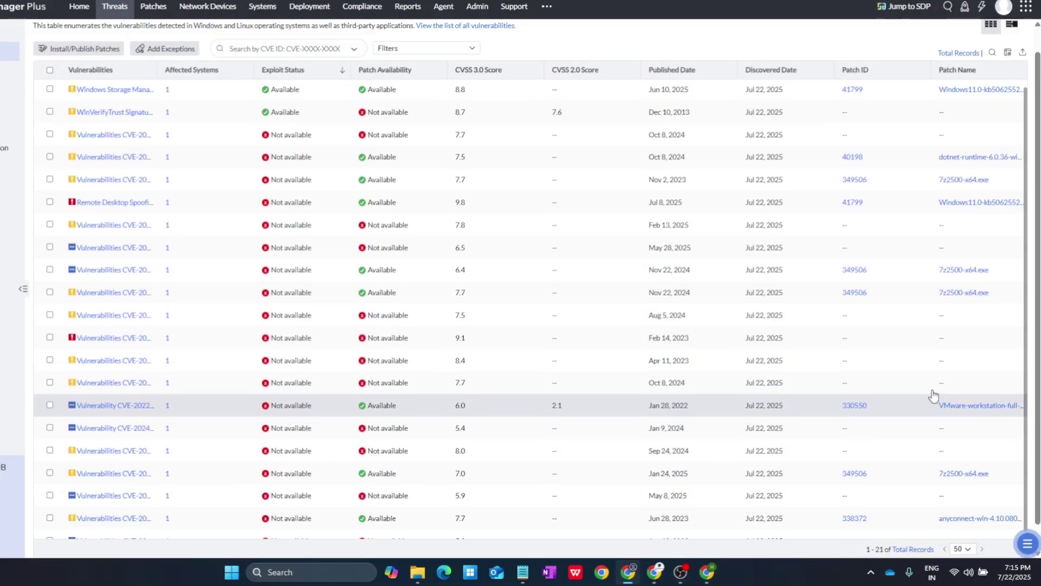
scroll(568, 358, "up", 1)
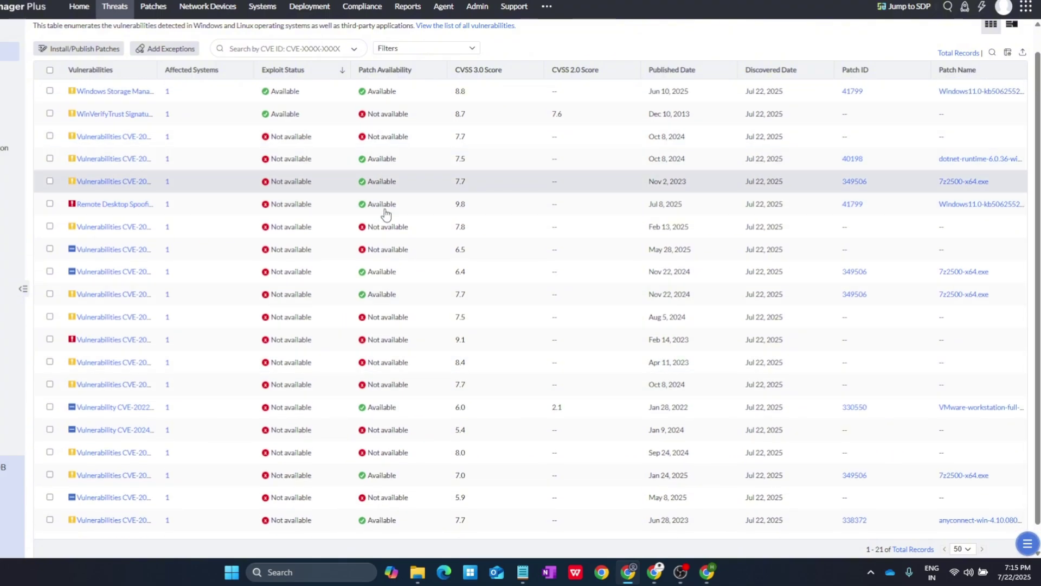
scroll(391, 272, "down", 1)
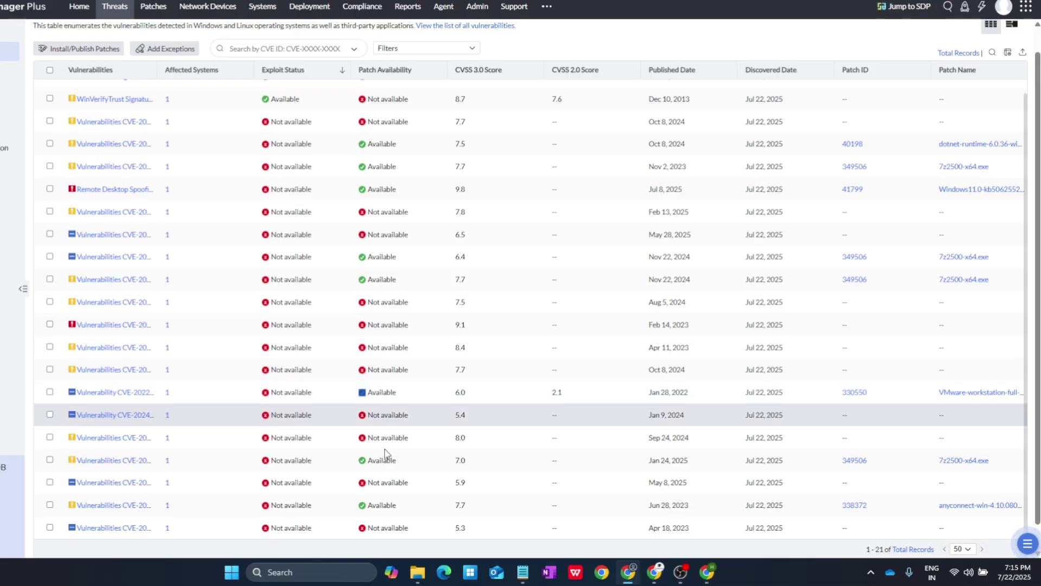
- Open the details of the 7-Zip vulnerability CVE-2025-0411, check its severity and patch solution, and close them
left_click(113, 461)
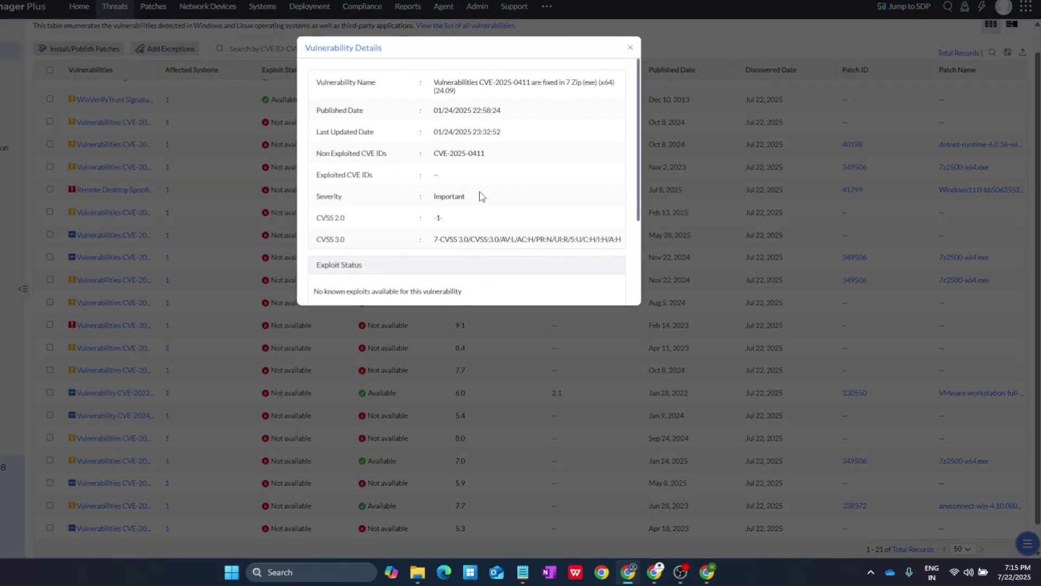
scroll(481, 197, "down", 3)
left_click(629, 48)
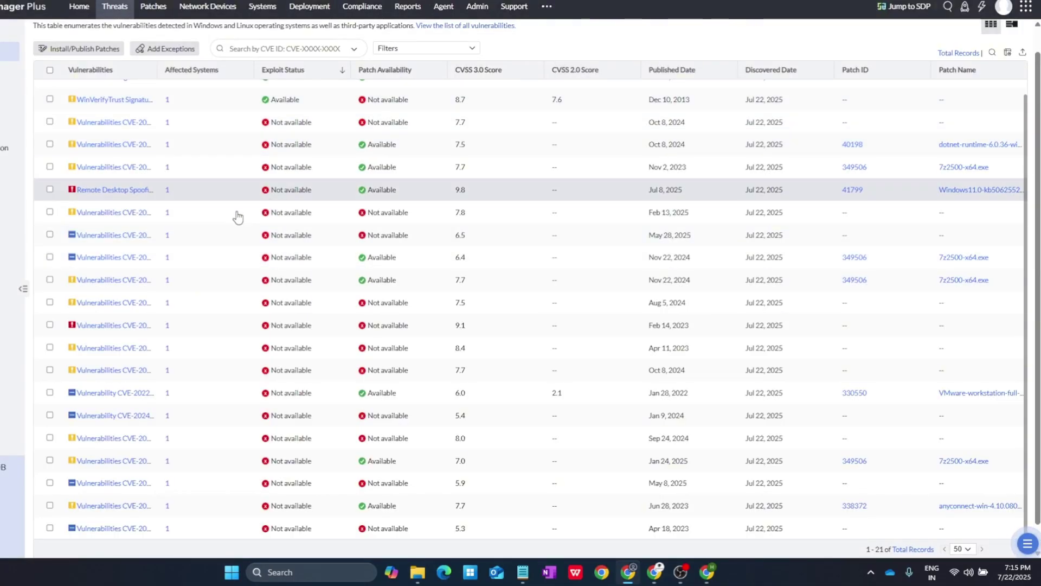
- Open the vulnerability published May 28, 2025 that has no patch, check its solution and external links, and close its details
left_click(99, 236)
scroll(519, 162, "down", 5)
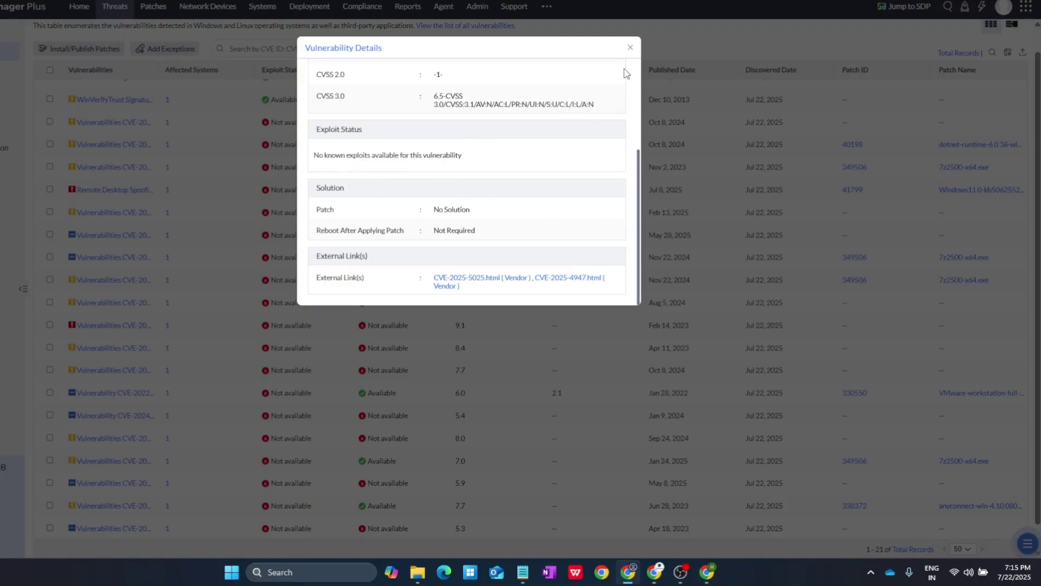
left_click(629, 48)
- Open the details of VMware Workstation patch 330550, examine its severity, reboot requirement, download status and affected products, and close them
scroll(395, 272, "up", 1)
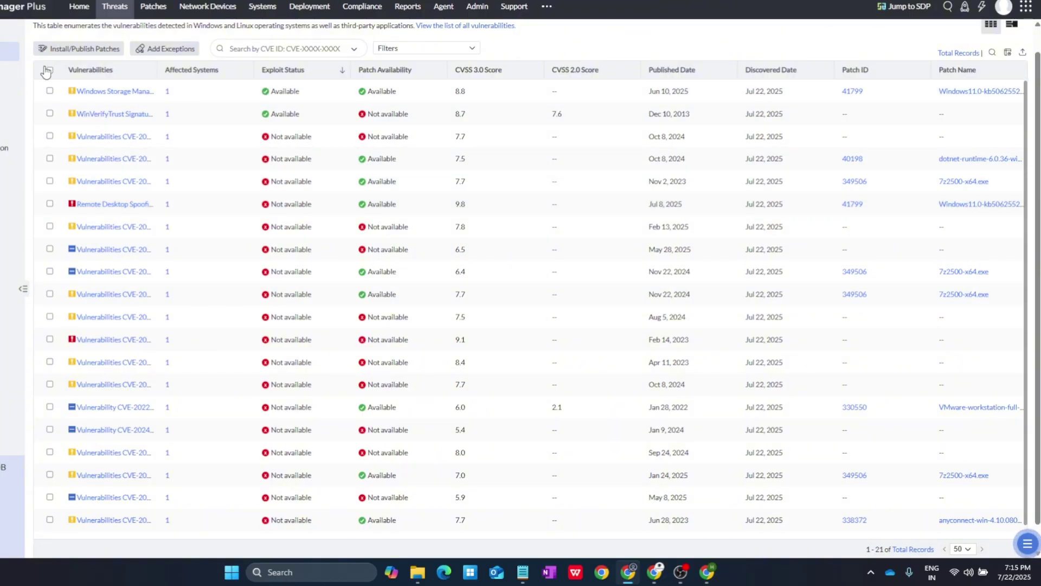
mouse_move(46, 70)
left_mouse_down()
mouse_move(915, 488)
mouse_move(380, 358)
mouse_move(63, 76)
left_mouse_up()
scroll(139, 73, "up", 1)
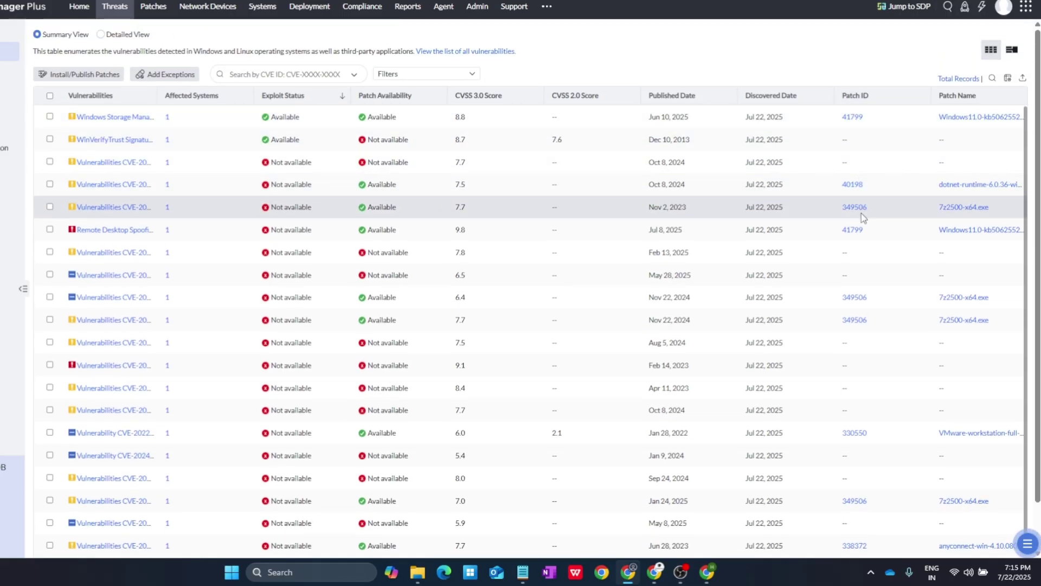
left_click(862, 437)
right_click(862, 437)
left_click(898, 416)
scroll(401, 161, "down", 2)
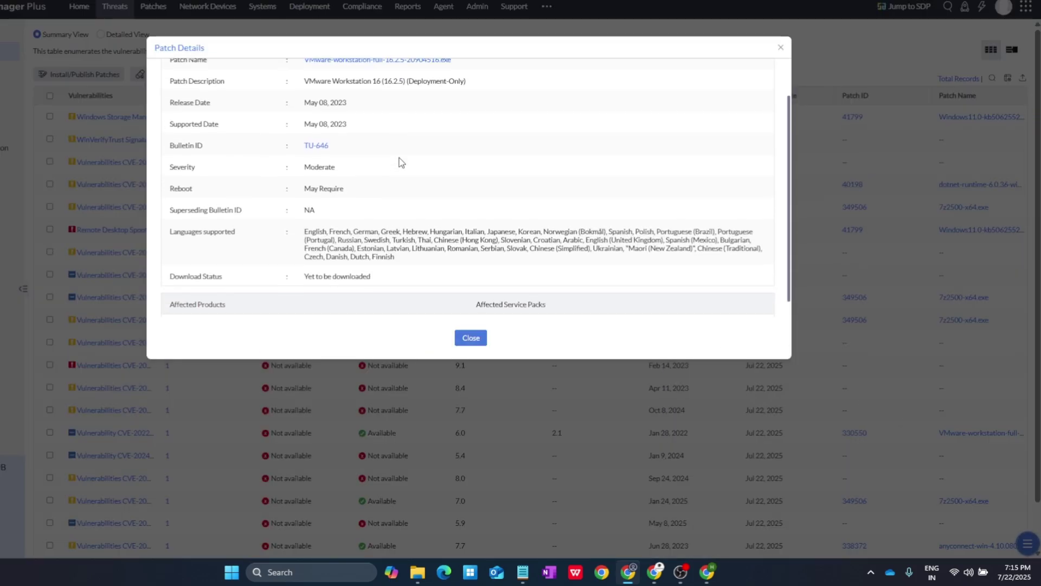
scroll(359, 189, "up", 2)
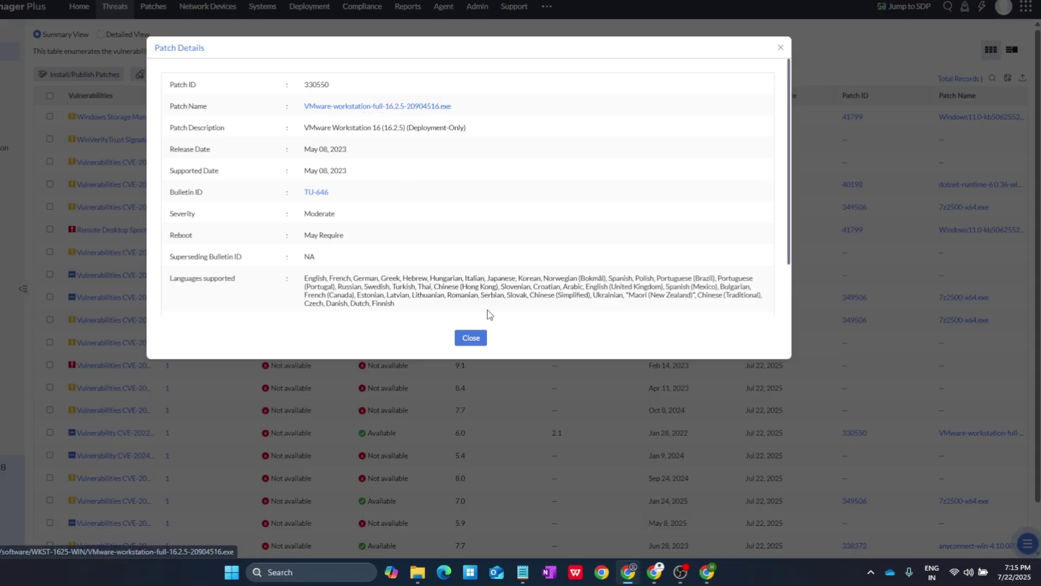
scroll(524, 258, "down", 2)
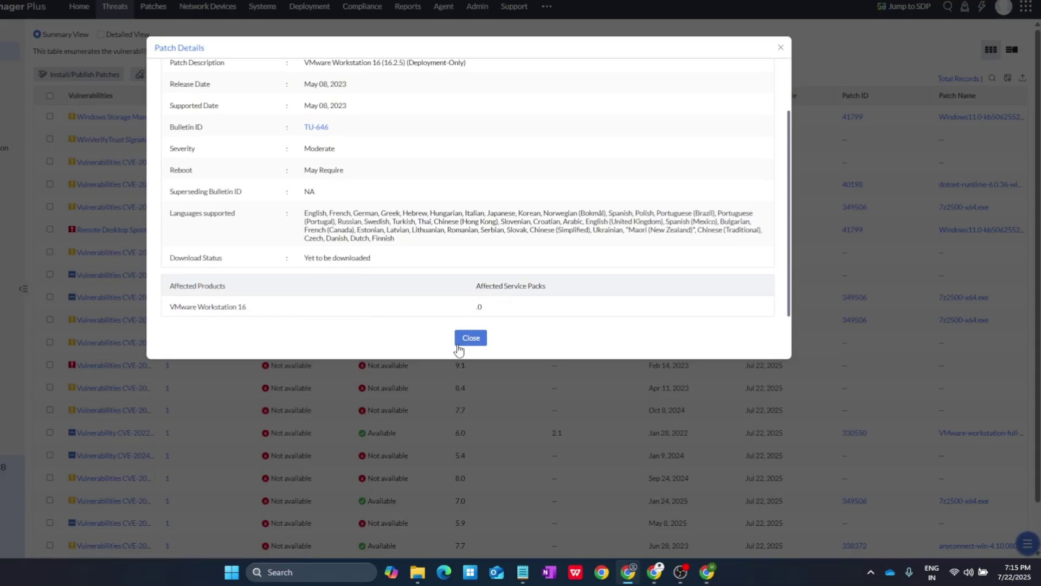
left_click(458, 346)
- Open the Detected CVEs list under Threats and set it to show 50 records per page
scroll(705, 293, "down", 1)
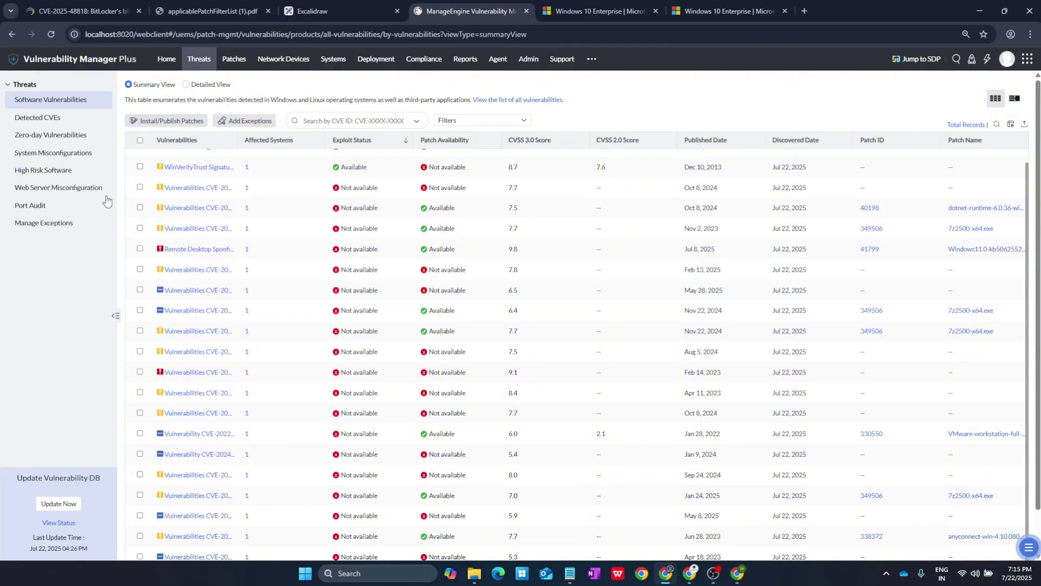
left_click(46, 117)
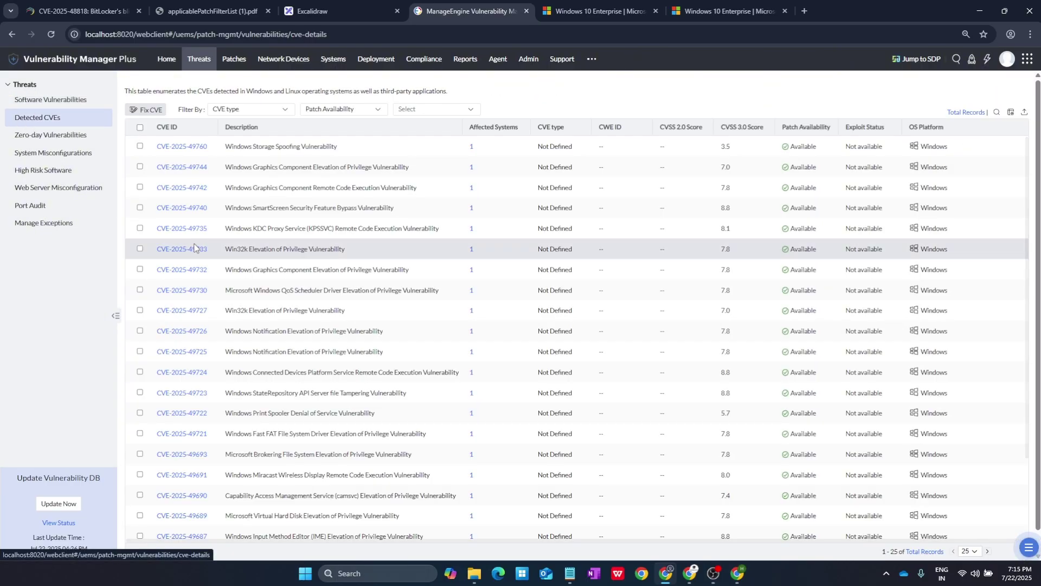
scroll(194, 247, "down", 3)
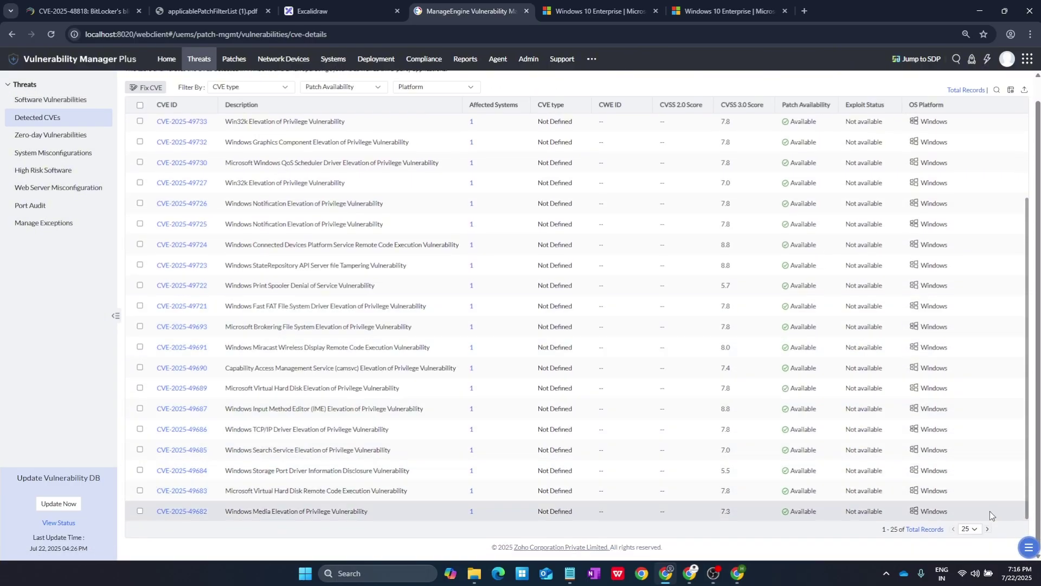
left_click(969, 529)
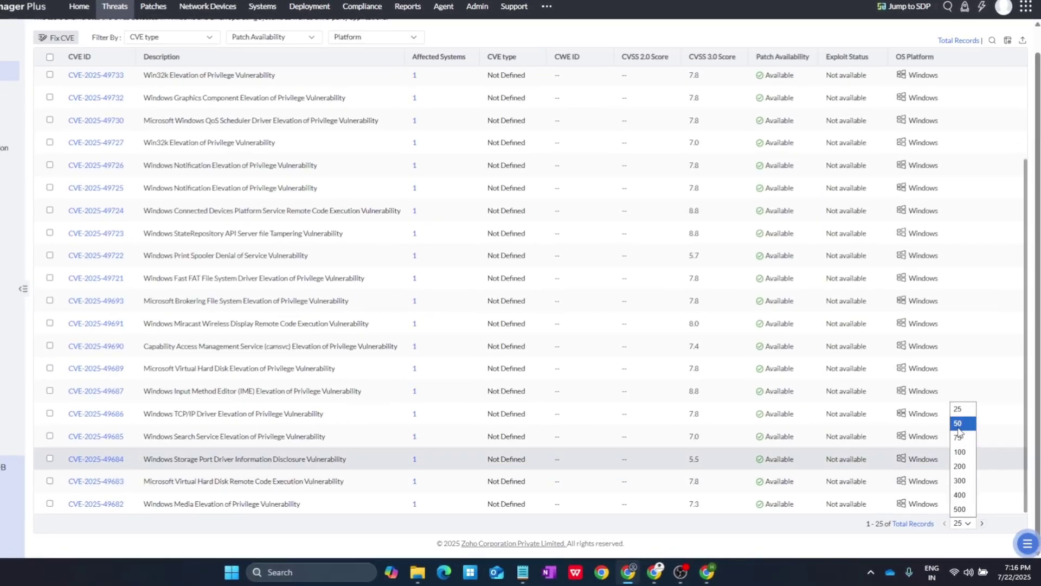
left_click(958, 429)
- Look through the detected CVEs with their descriptions, CVSS 3.0 scores and patch availability
scroll(705, 315, "down", 5)
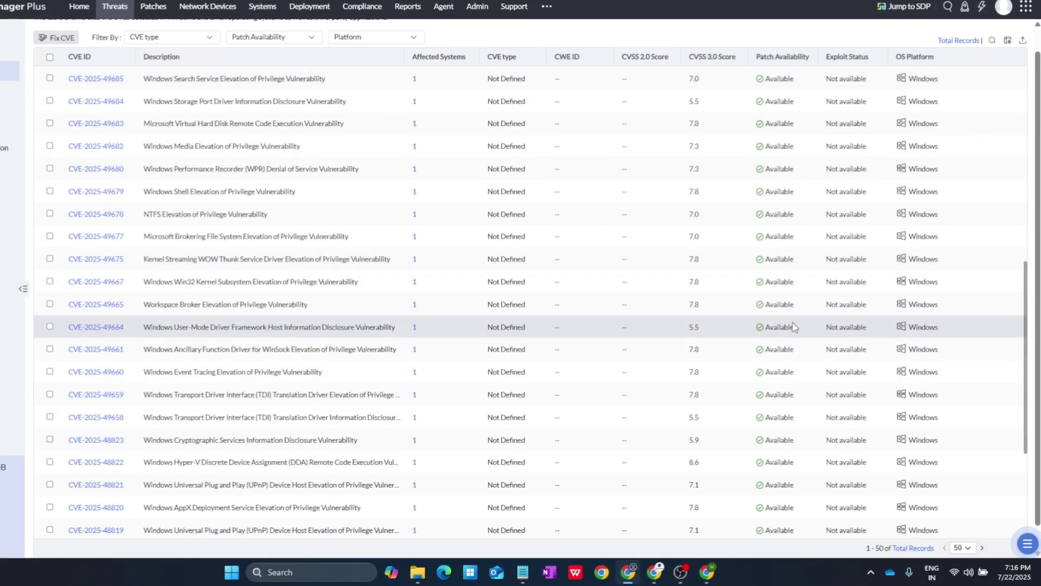
scroll(593, 337, "down", 2)
scroll(595, 337, "down", 10)
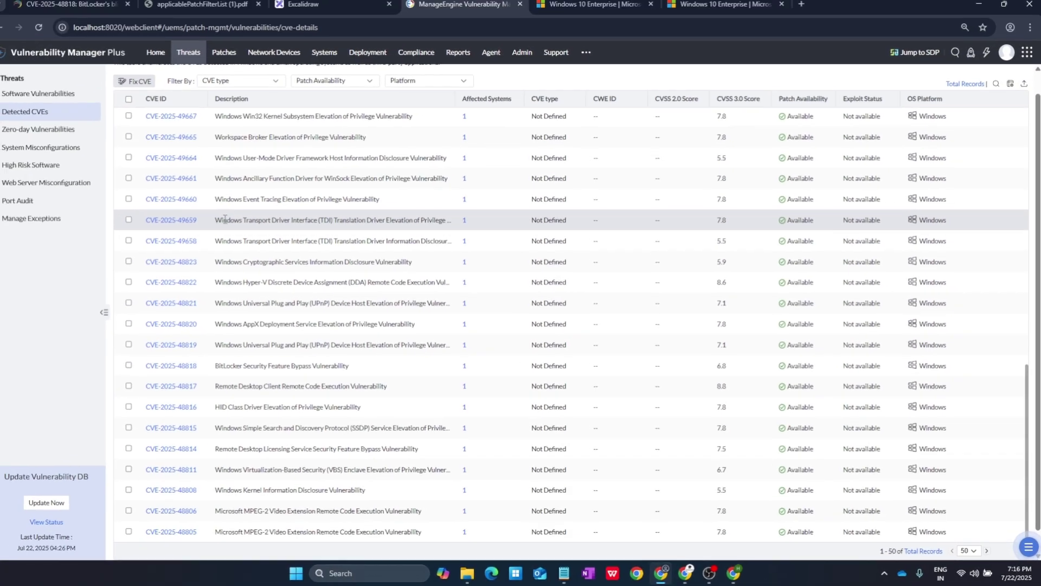
scroll(466, 217, "up", 5)
scroll(517, 249, "up", 5)
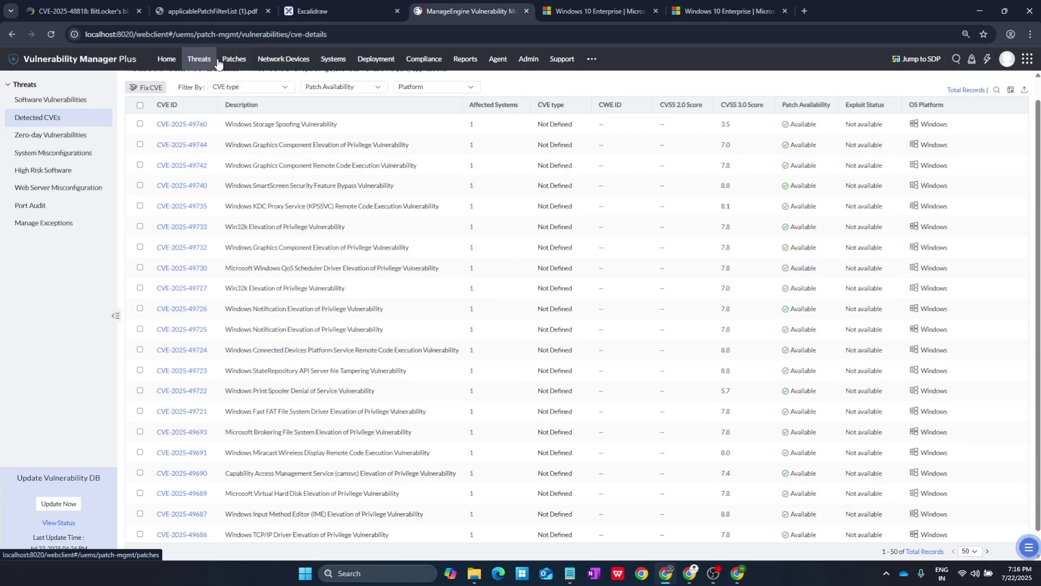
- Return to the Home dashboard and examine the total, fixable and manual-resolution vulnerability counts
left_click(175, 64)
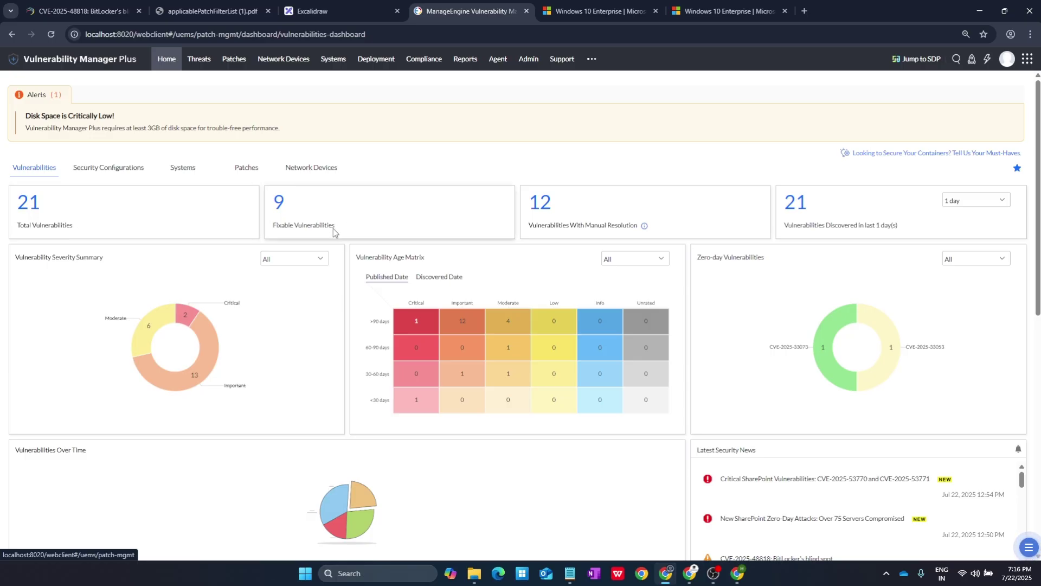
left_click_drag(324, 228, 258, 219)
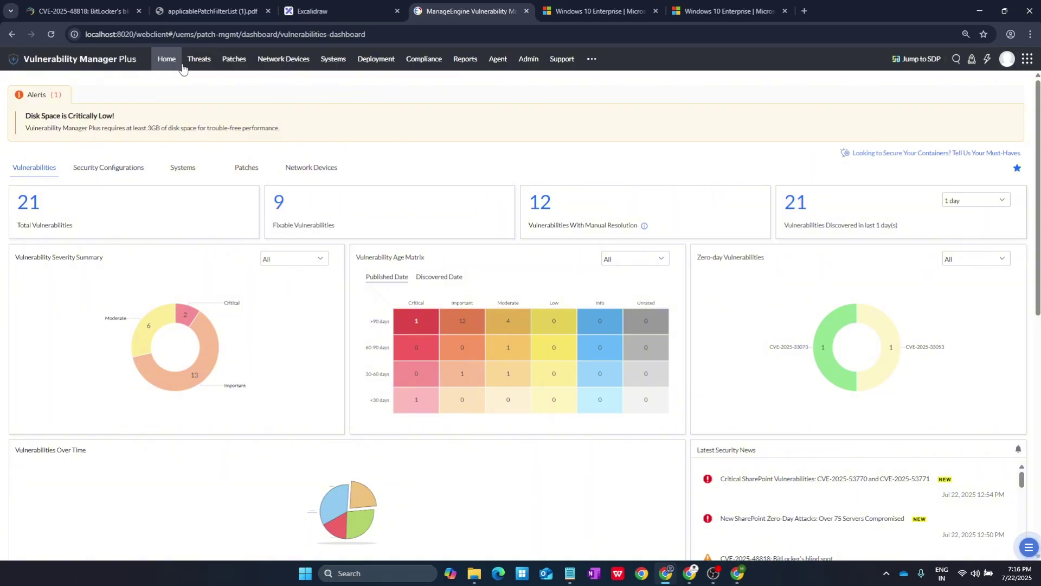
- Compare the Software Vulnerabilities list under Threats with the Missing Patches list under Patches
left_click(205, 61)
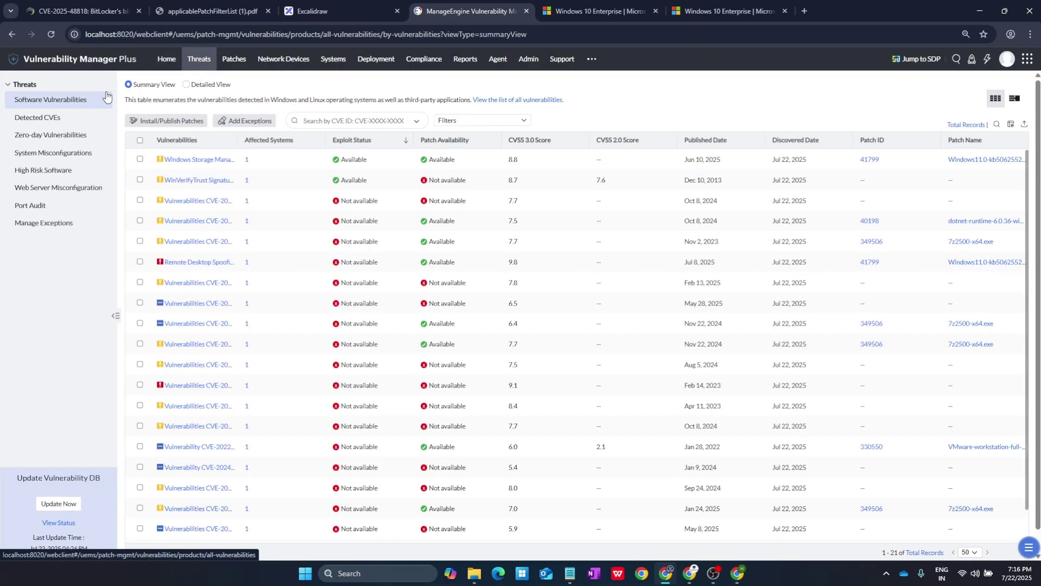
left_click(239, 60)
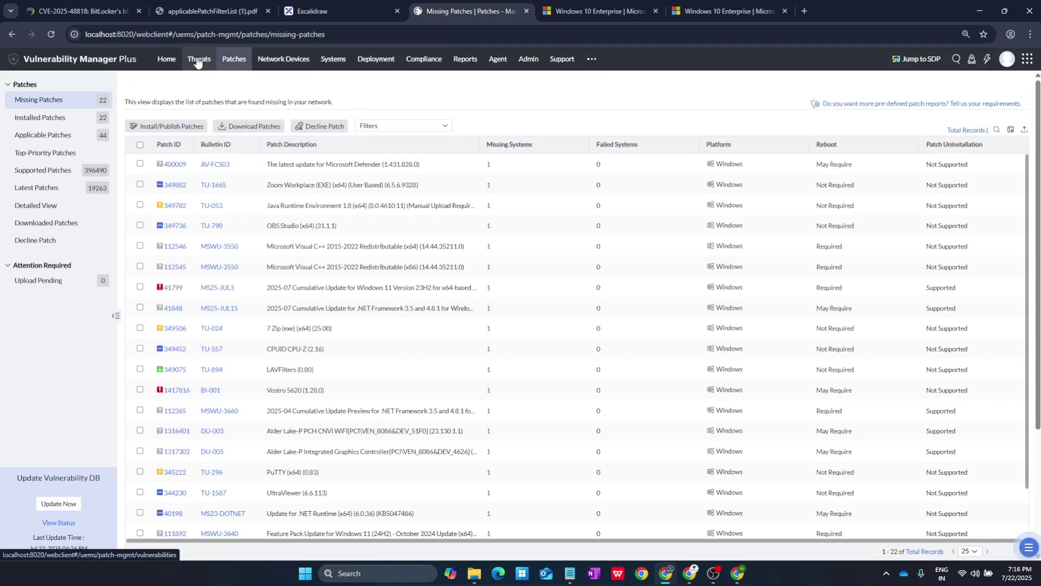
left_click(197, 61)
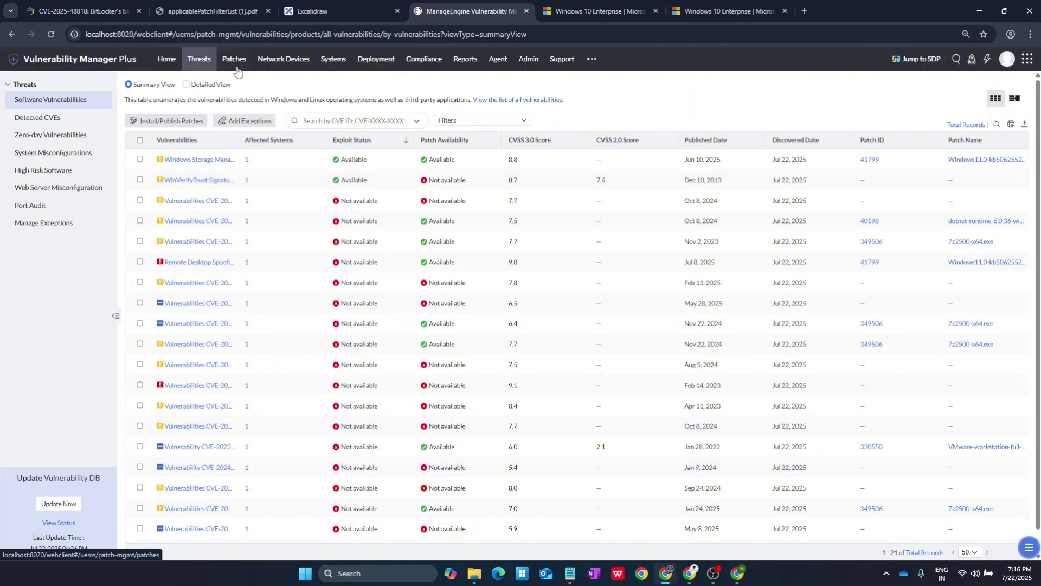
left_click(237, 67)
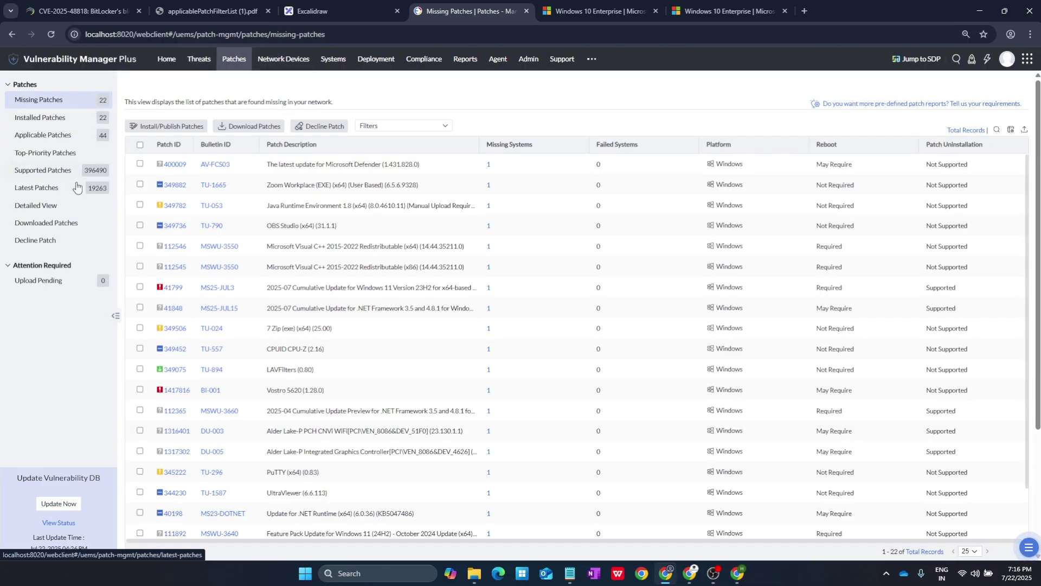
- Look through the Installed Patches list with its patch descriptions, installed systems and uninstallation support
left_click(38, 119)
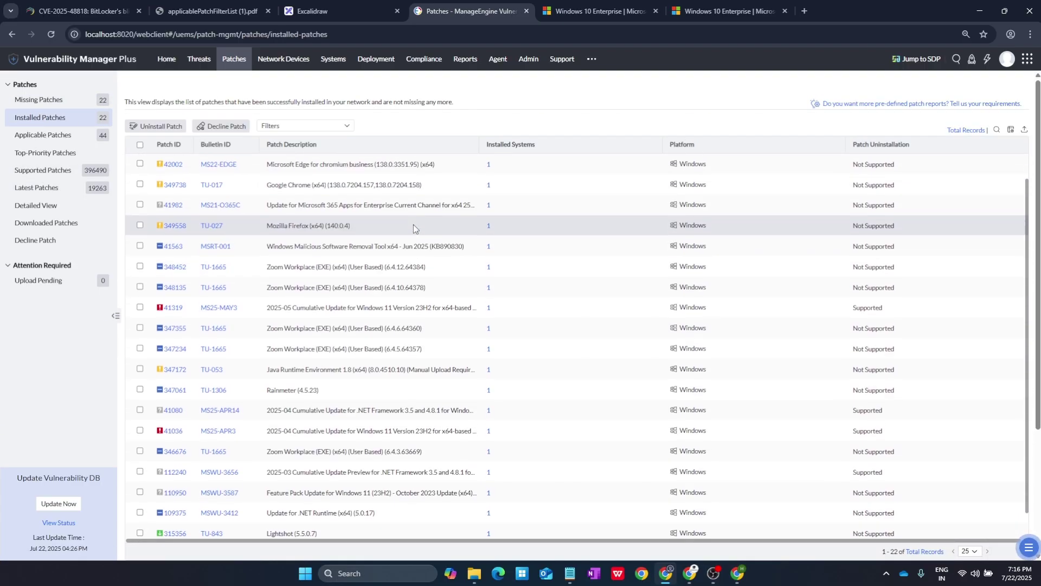
scroll(415, 228, "up", 1)
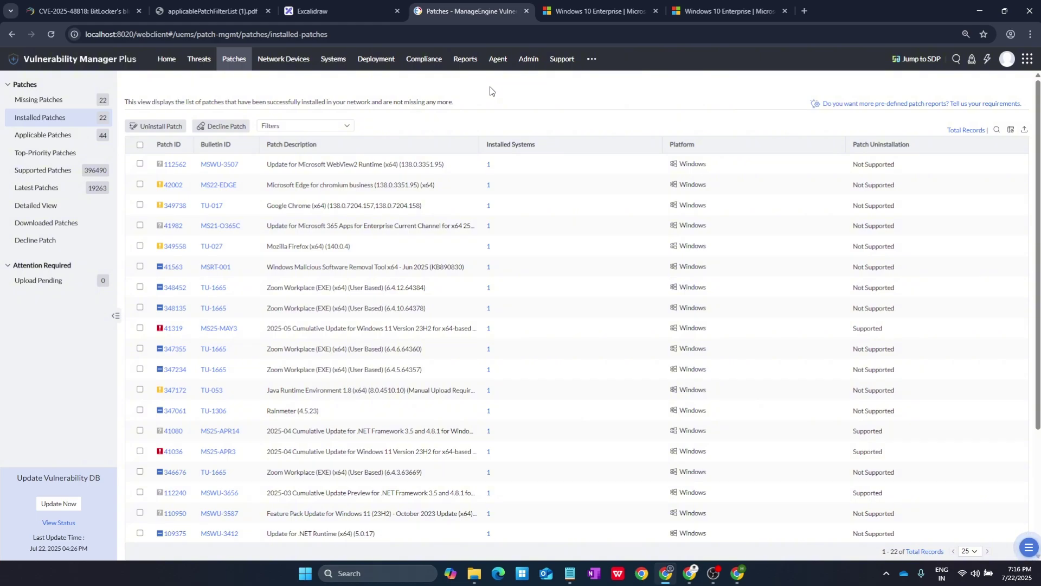
scroll(529, 221, "down", 3)
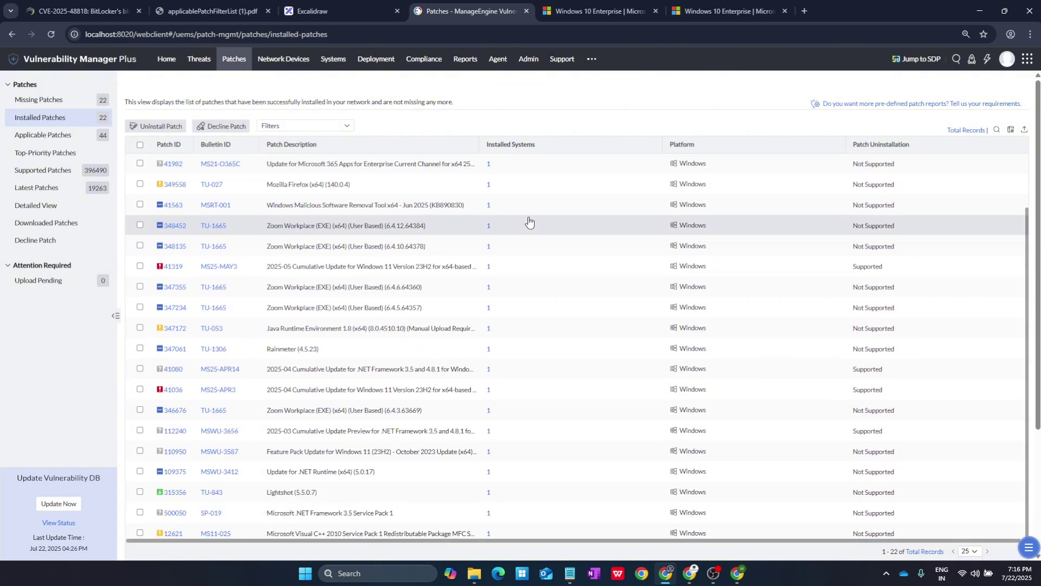
- Revisit the Missing Patches list and the Threats section, ending on the missing patches
left_click(86, 100)
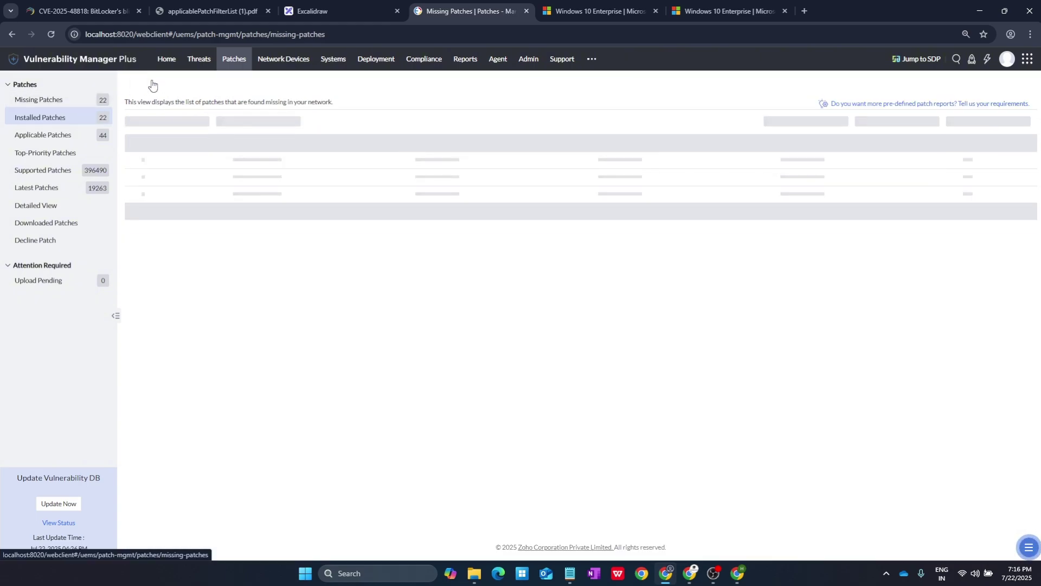
left_click(204, 68)
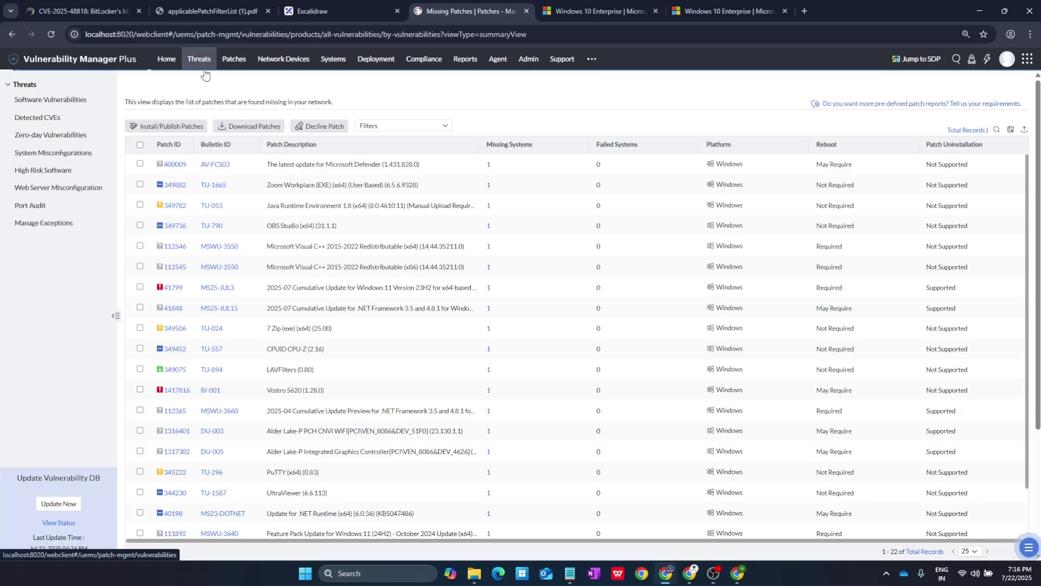
left_click(233, 60)
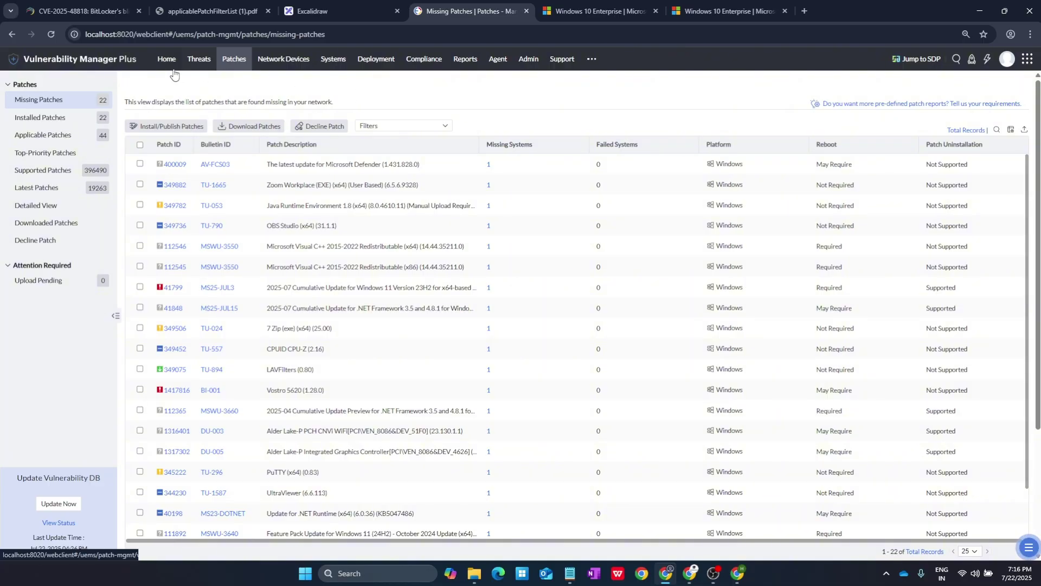
- Open the Security Configurations dashboard from Home, examine its misconfiguration counts, and open the list behind Total System Misconfigurations
left_click(163, 65)
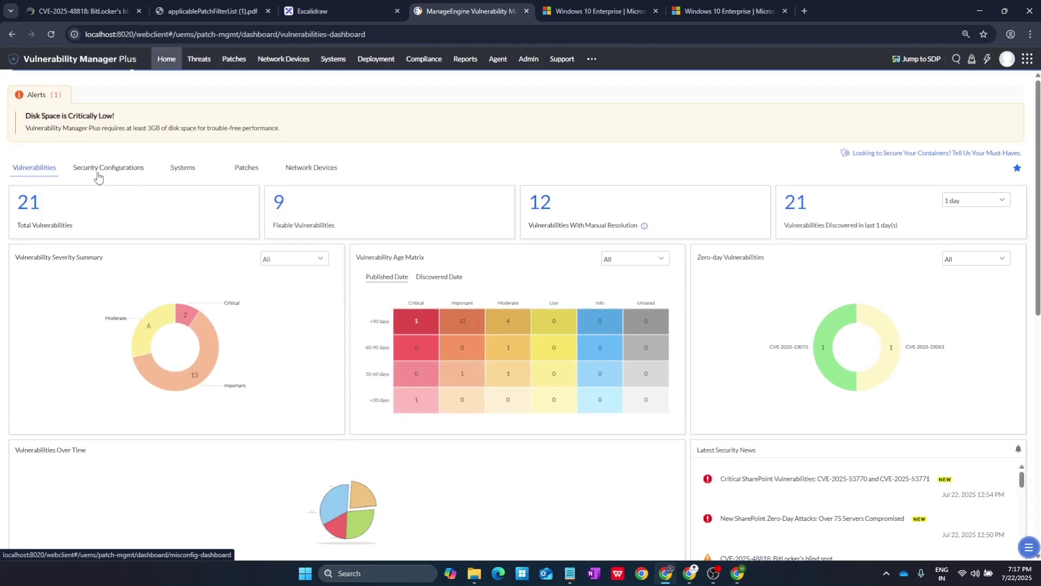
left_click(96, 172)
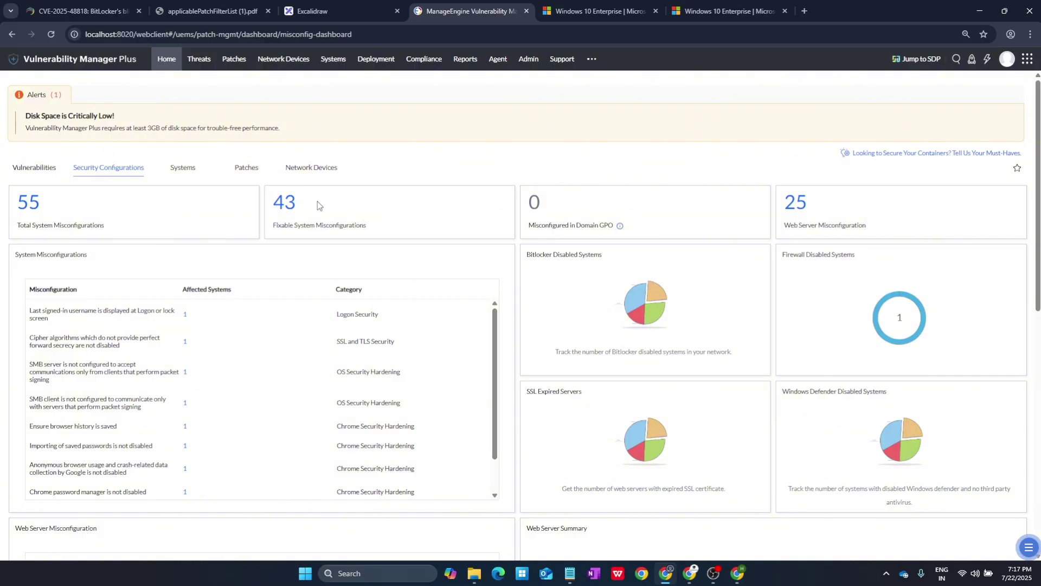
left_click(23, 205)
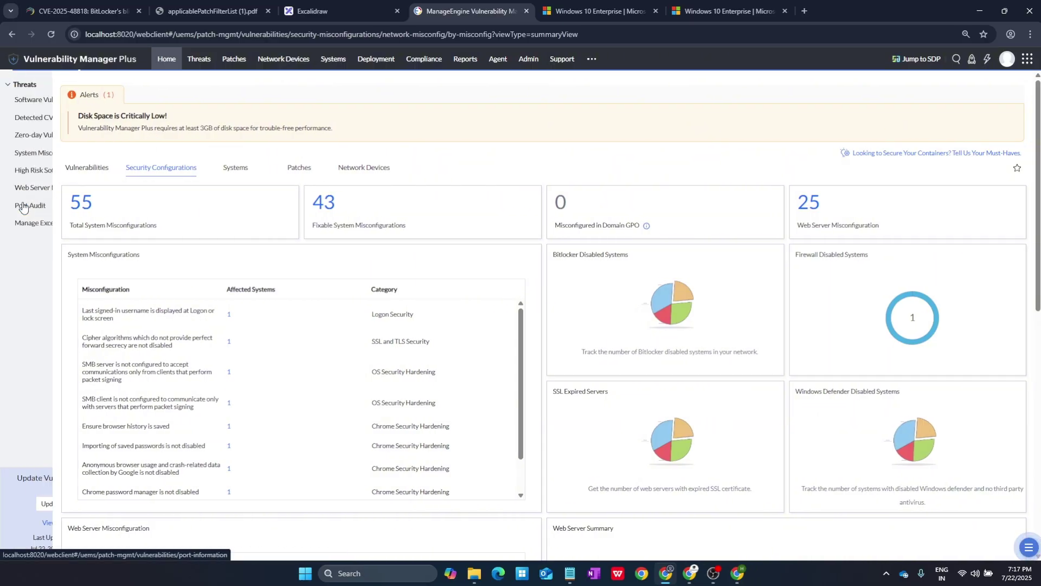
- Show 75 system misconfigurations per page and look through their categories, reboot requirements and available fixes
scroll(566, 239, "down", 3)
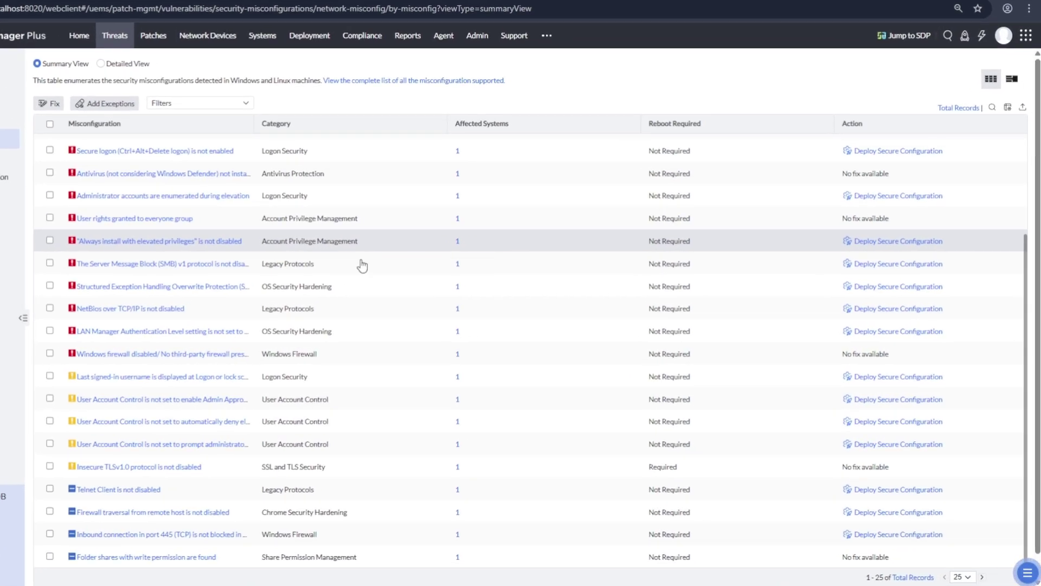
scroll(983, 552, "down", 1)
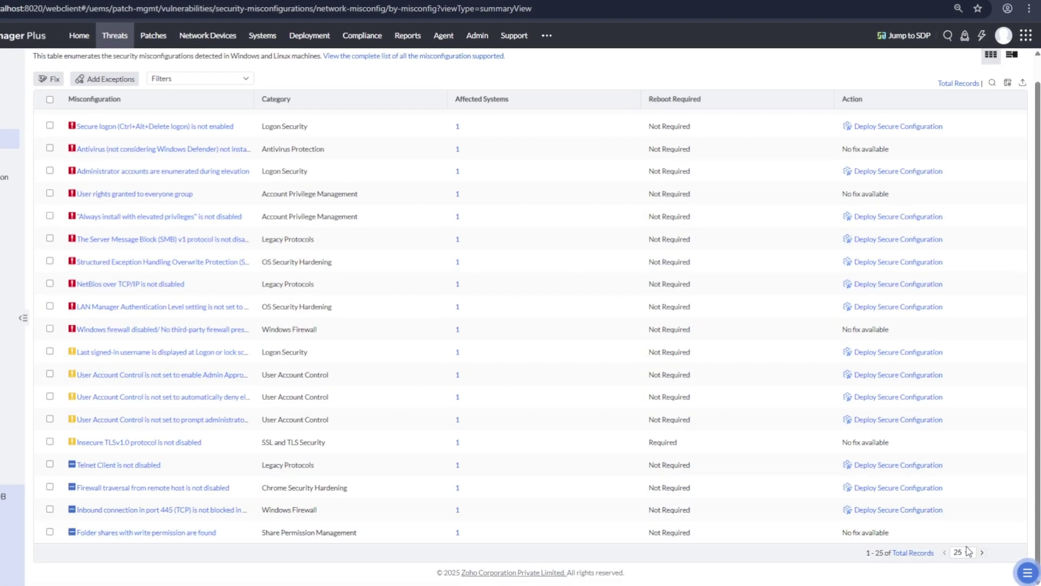
left_click(958, 466)
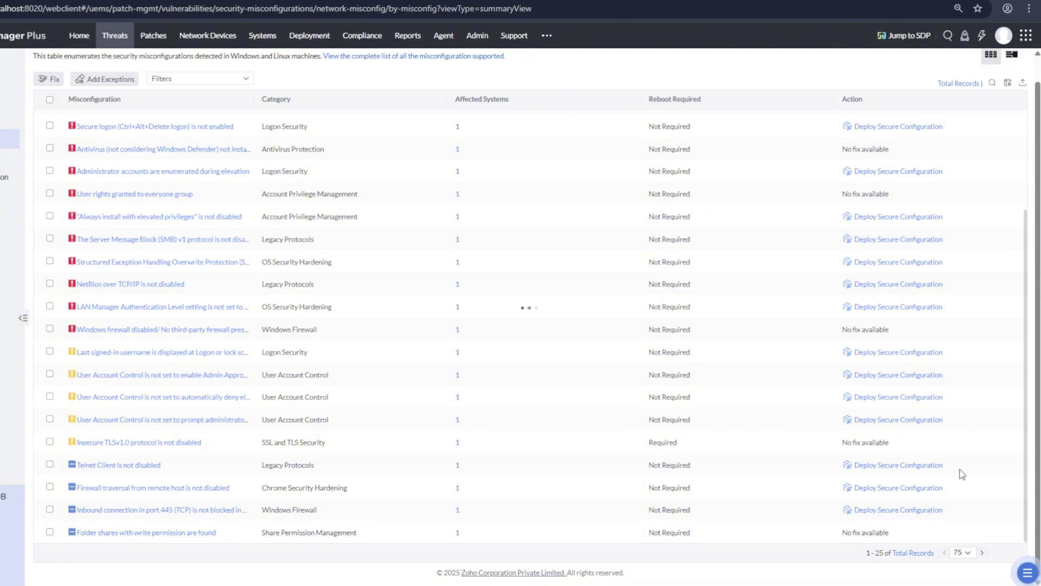
scroll(748, 461, "down", 5)
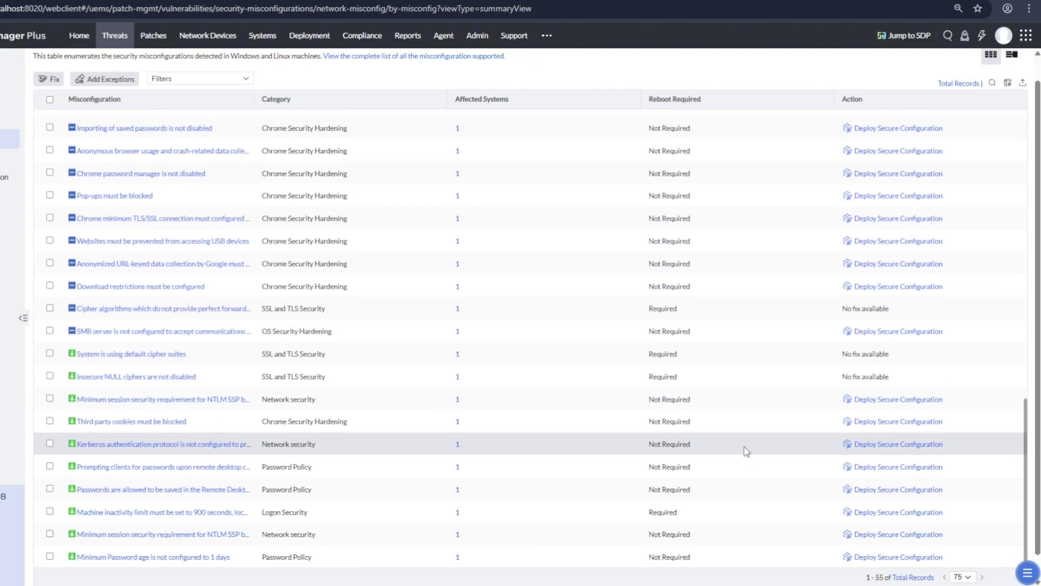
scroll(746, 450, "up", 10)
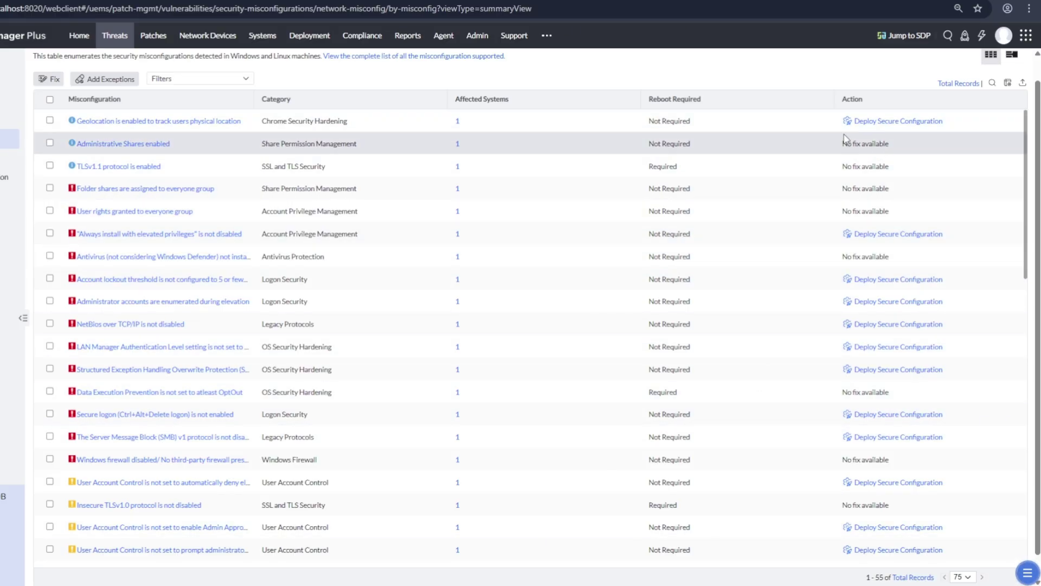
left_click_drag(956, 122, 838, 129)
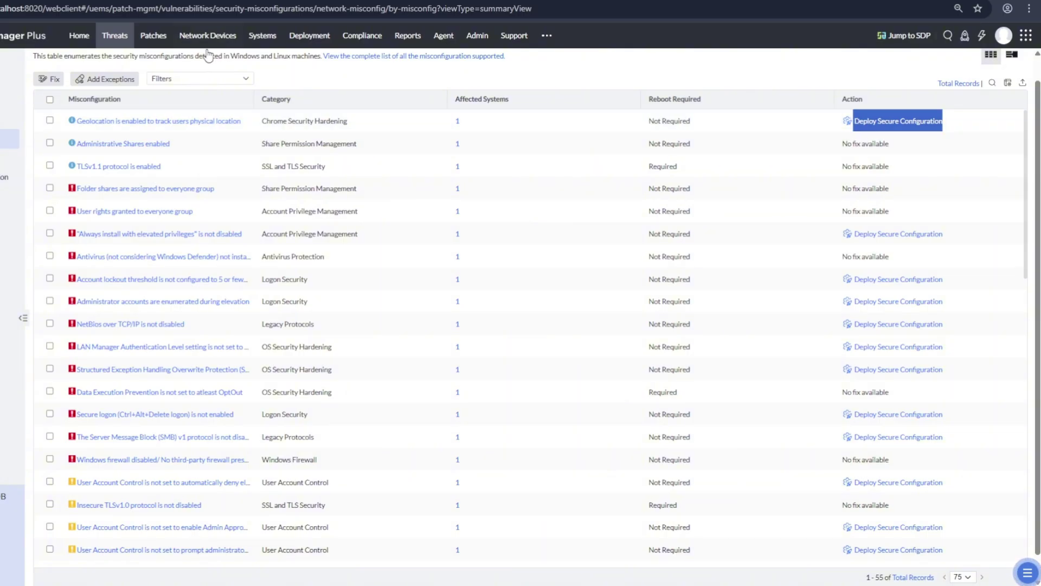
- Switch the system misconfigurations to Detailed View and examine the affected computer, domain and operating system for each entry
scroll(252, 91, "up", 1)
left_click(101, 63)
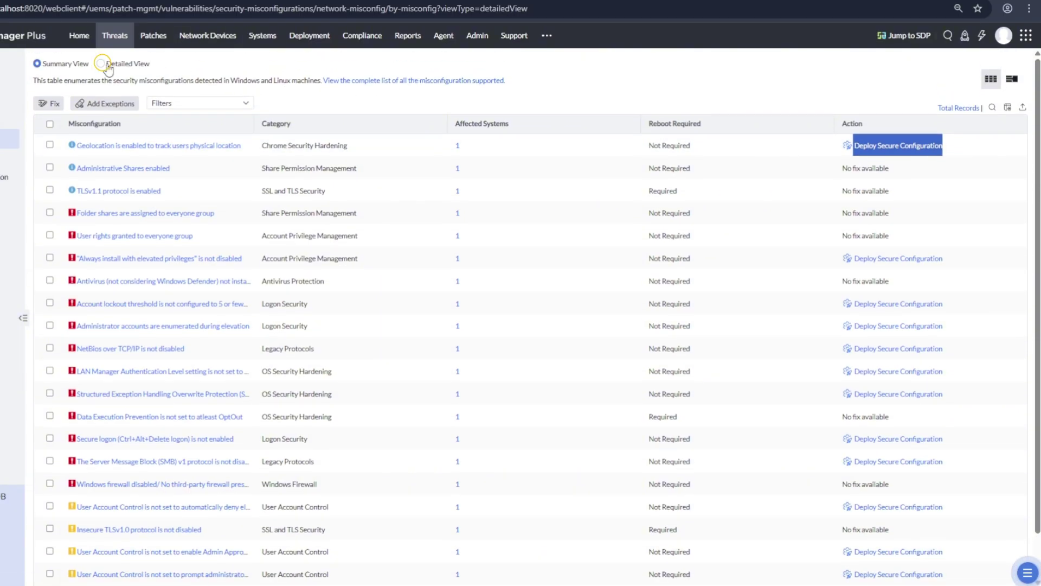
scroll(751, 540, "down", 3)
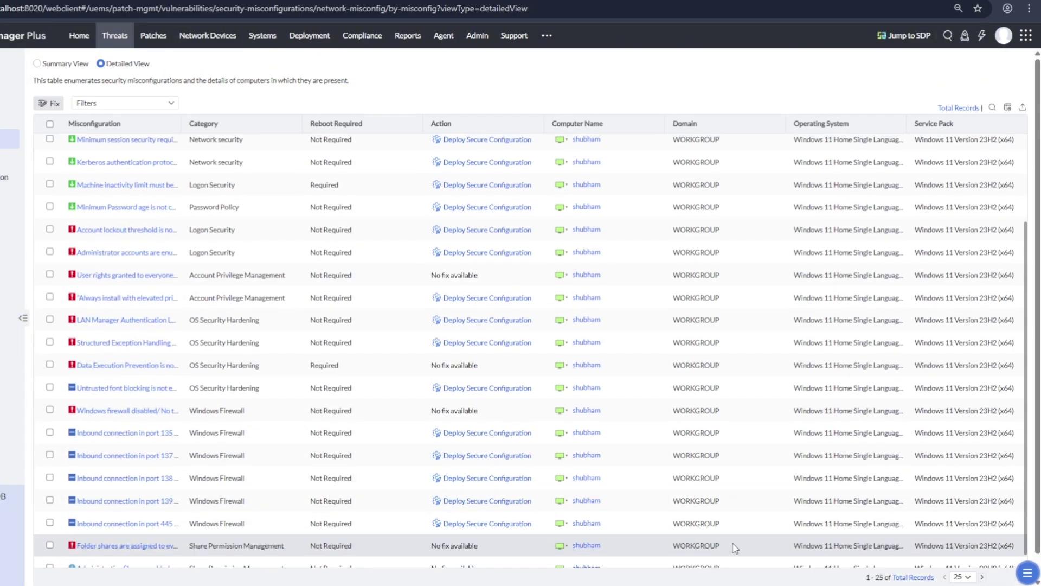
scroll(756, 496, "up", 3)
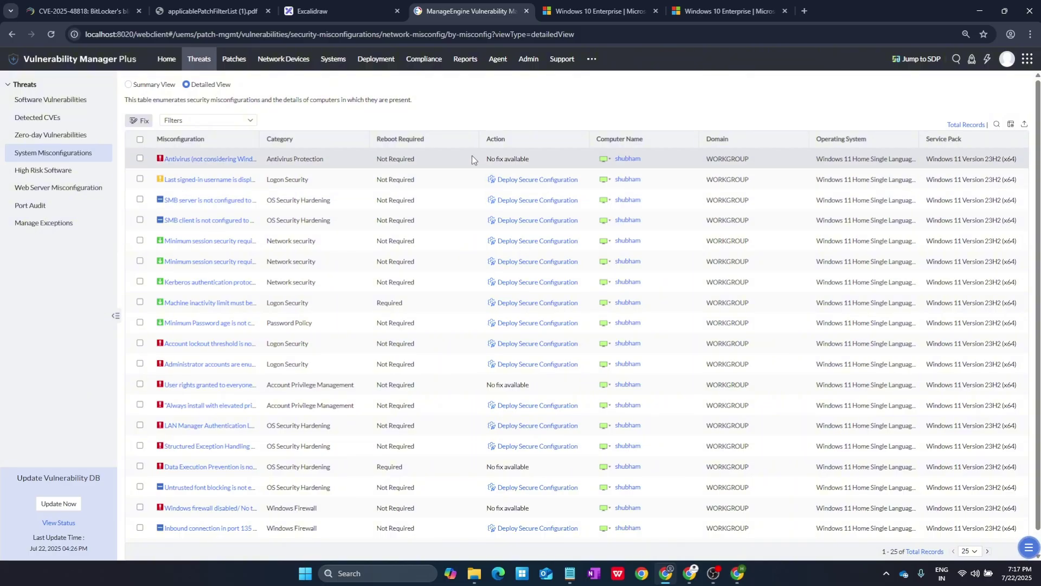
- Start a secure configuration deployment for the last signed-in username misconfiguration, accept the irreversible-change alert and review the deployment form
left_click(512, 179)
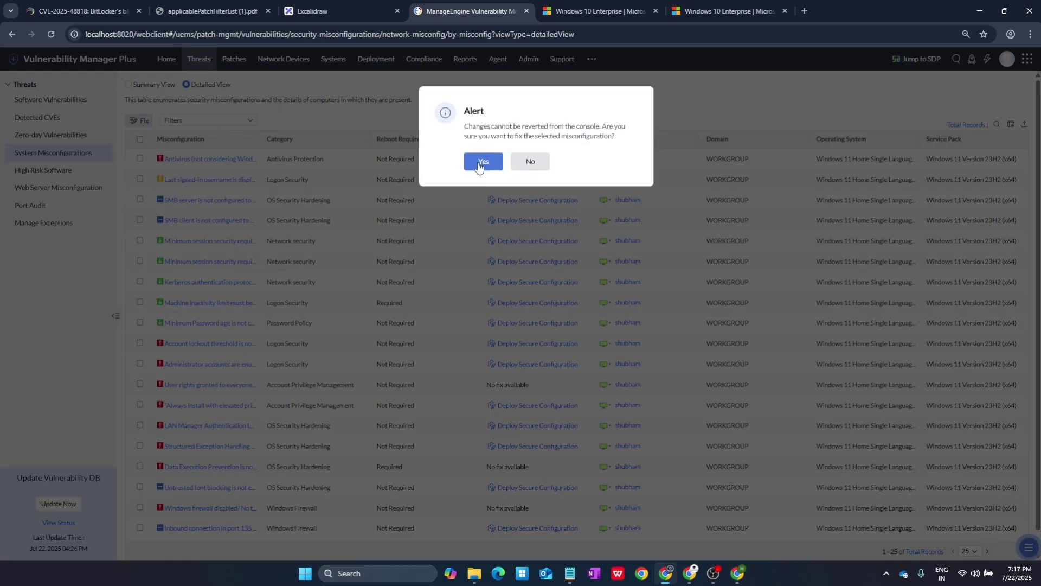
left_click(481, 162)
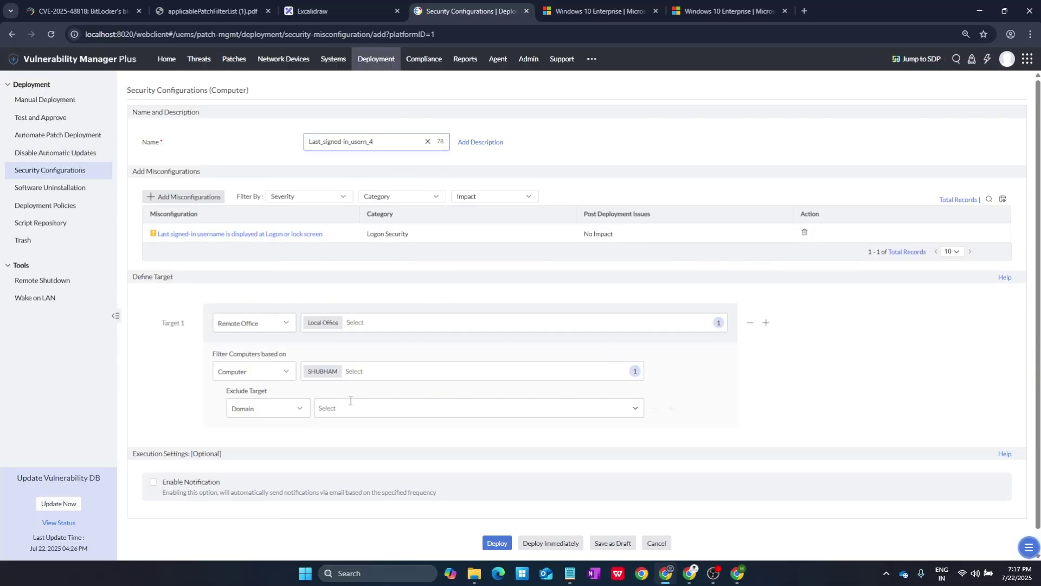
scroll(336, 296, "down", 1)
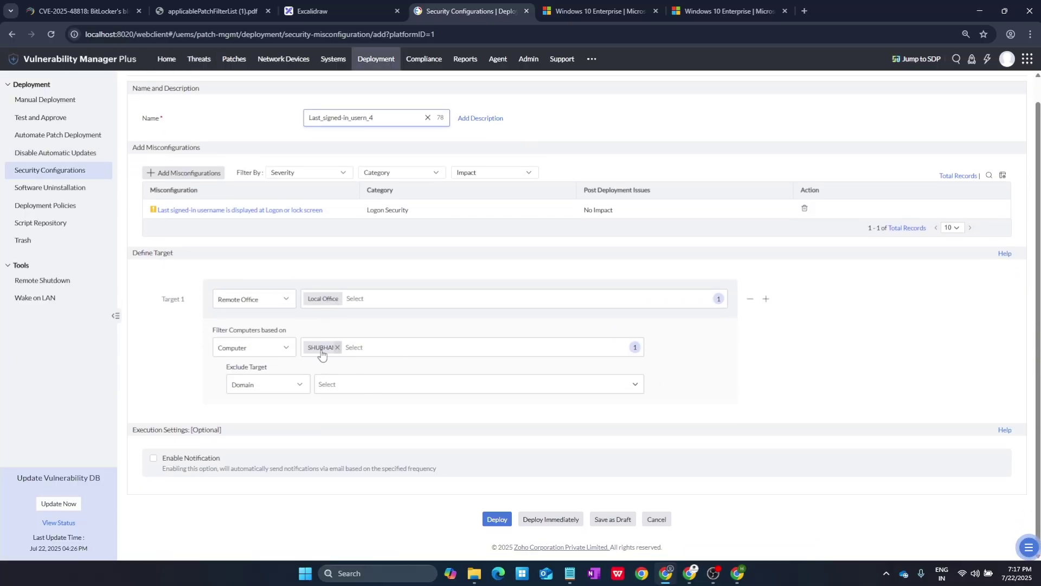
- Reselect the Local Office computer as the deployment target and exclude the WORKGROUP domain
left_click(358, 346)
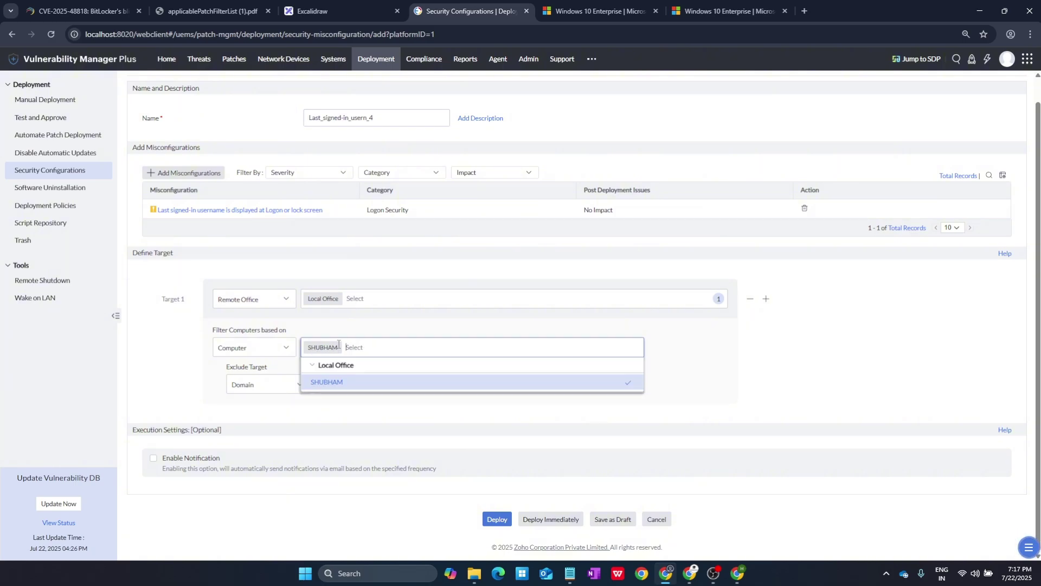
left_click(326, 383)
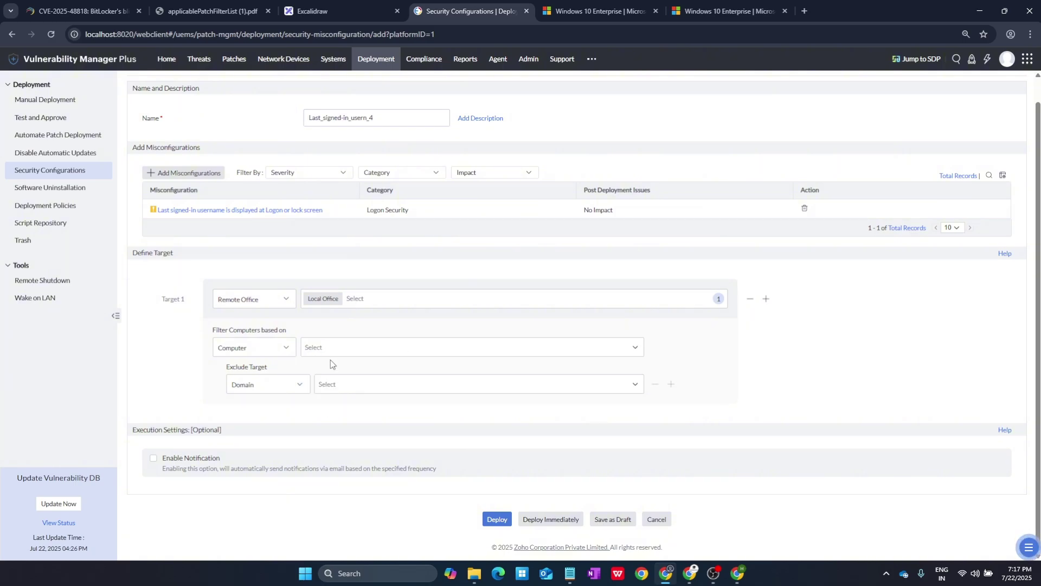
left_click(332, 350)
left_click(335, 383)
left_click(337, 384)
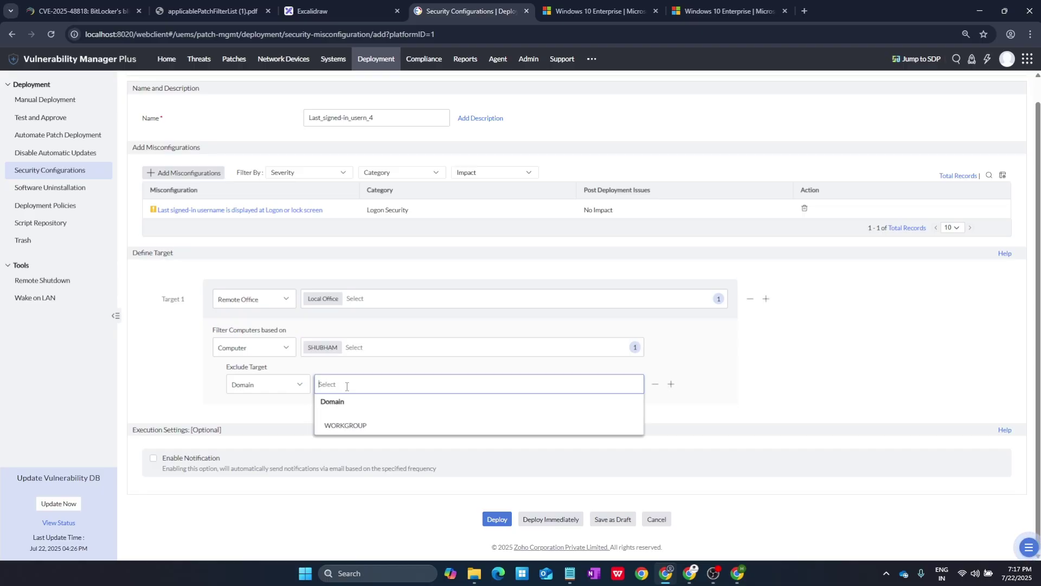
left_click(348, 425)
left_click(256, 409)
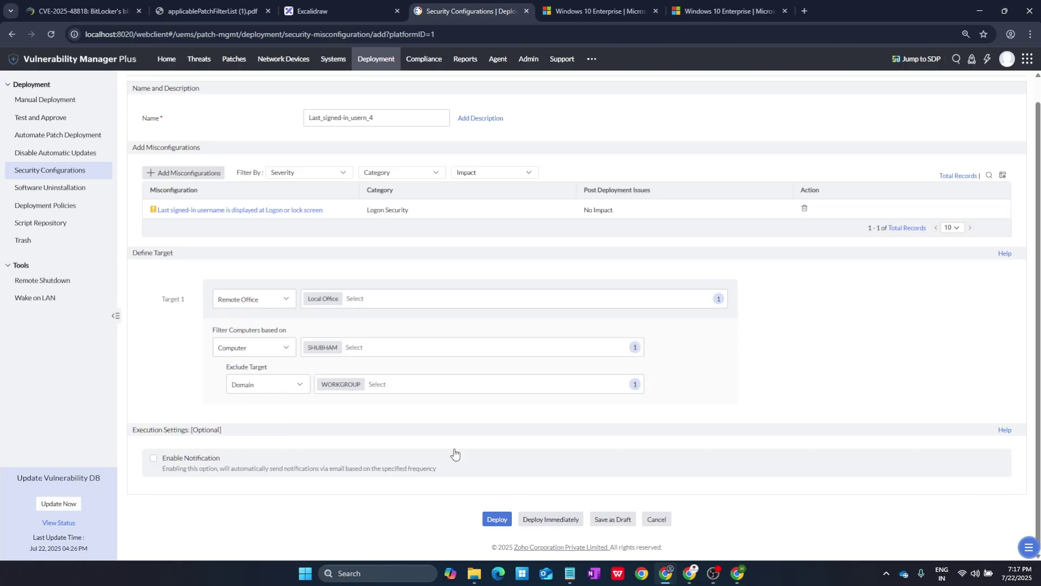
- Enable e-mail notification for the security configuration, check the account's profile details, and deploy the configuration
left_click(154, 459)
scroll(560, 447, "down", 2)
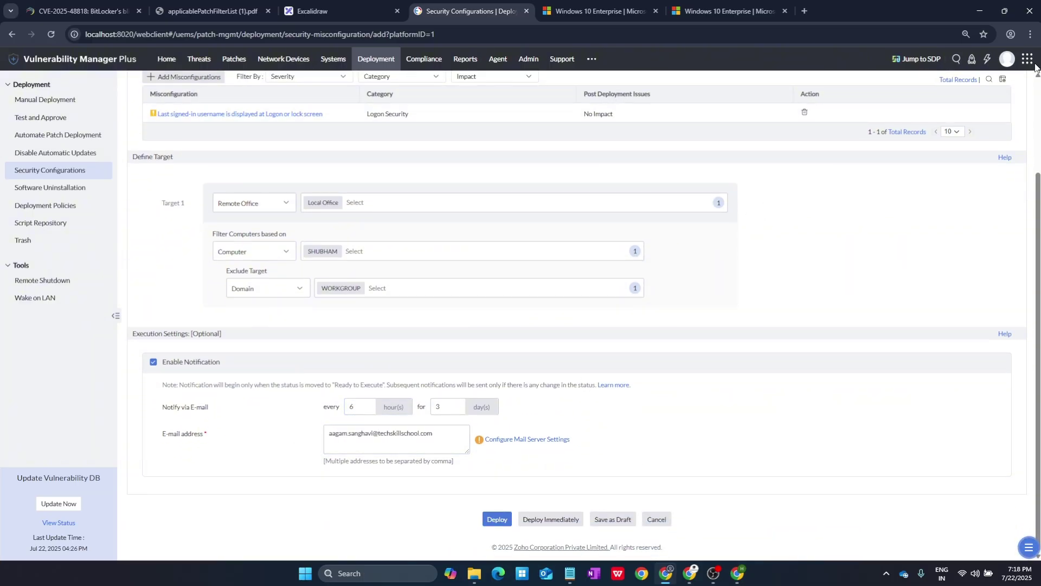
left_click(1008, 58)
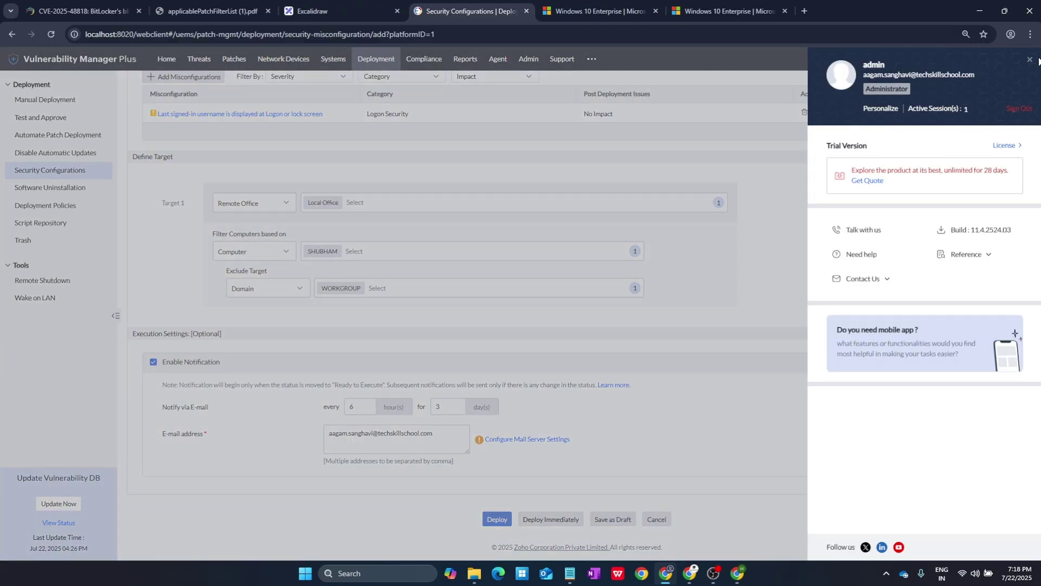
left_click(1029, 60)
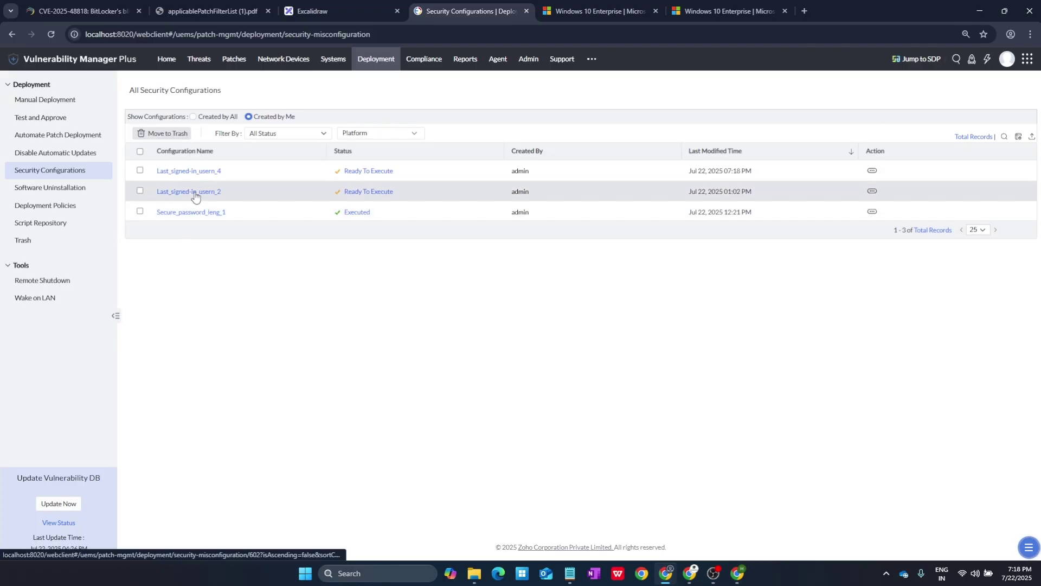
- Examine the execution status of the deployed security configurations, including Secure_password_leng_1
left_click_drag(394, 209, 305, 240)
left_click(317, 227)
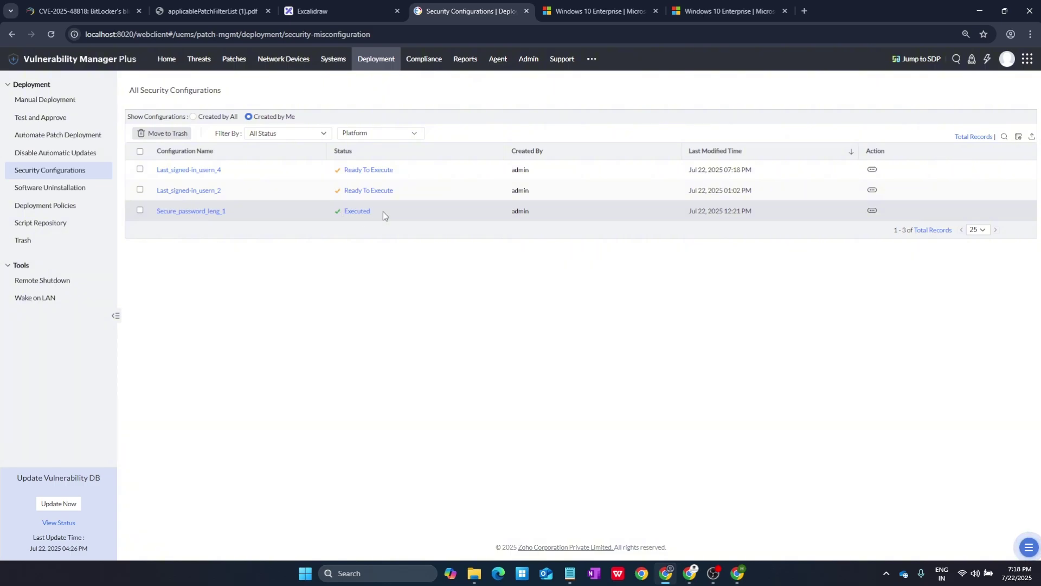
left_click_drag(383, 211, 307, 215)
left_click(741, 242)
- Look at the Missing Patches list once more and return to the Home vulnerabilities dashboard
left_click(235, 60)
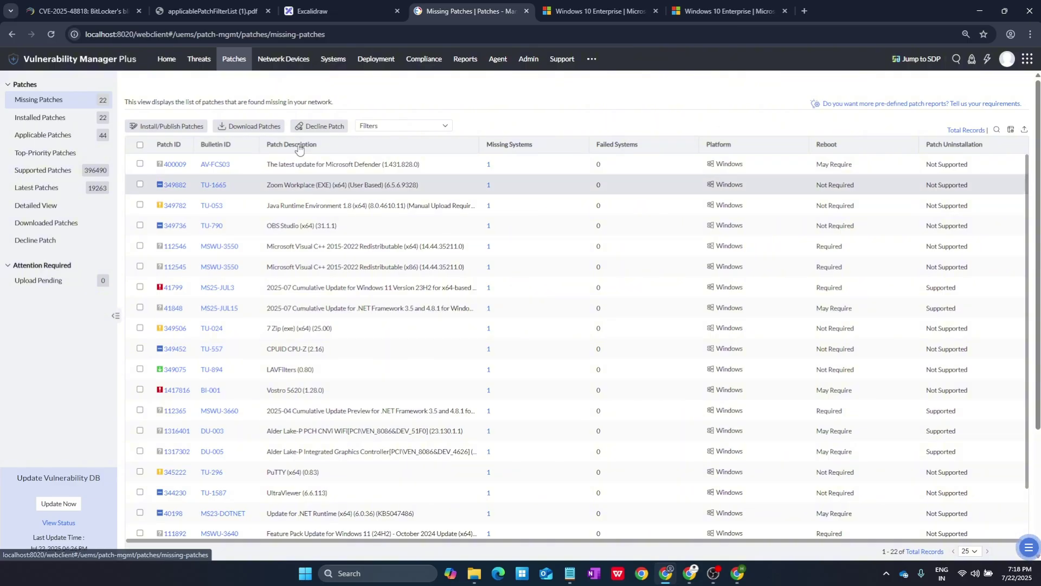
left_click(167, 59)
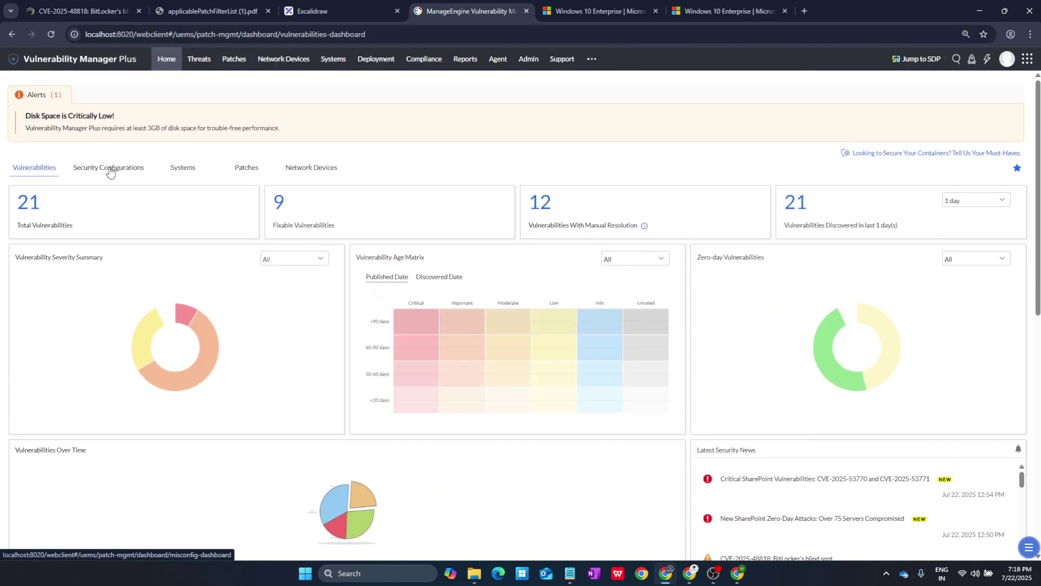
- Open the Security Configurations dashboard and review the full list of total system misconfigurations with their categories and available fixes
left_click(109, 167)
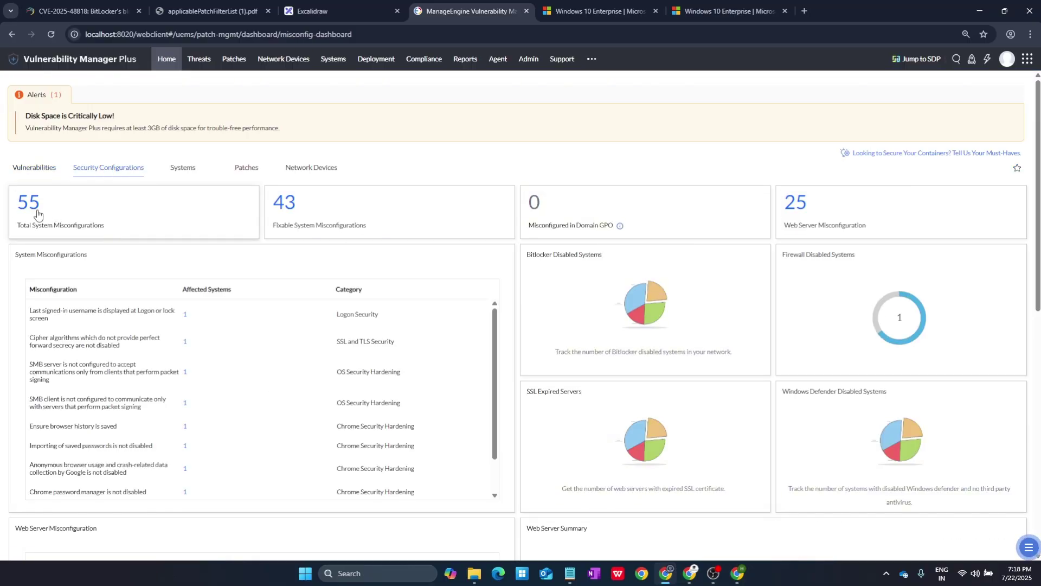
left_click(34, 216)
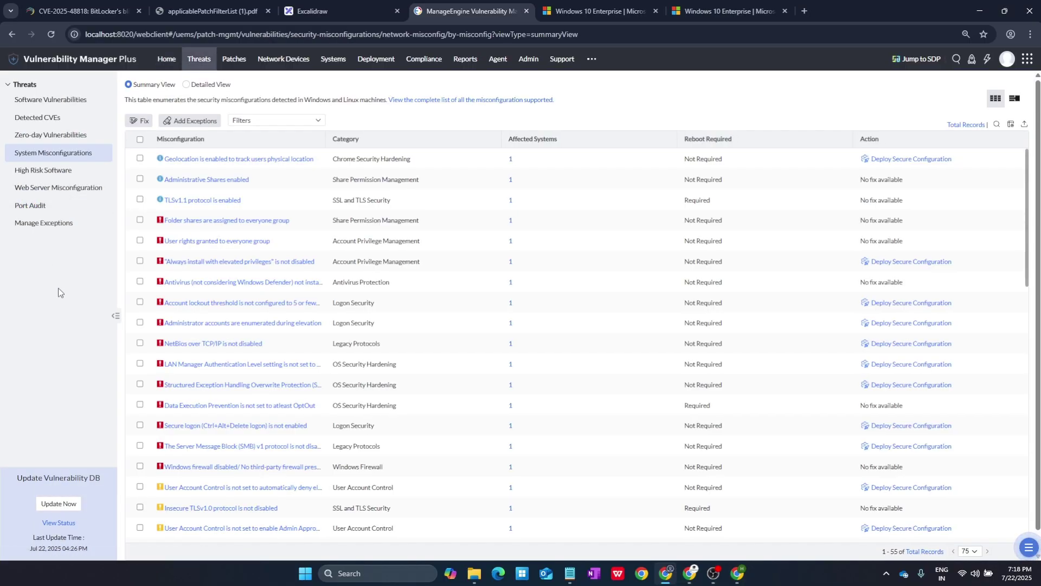
scroll(238, 188, "down", 14)
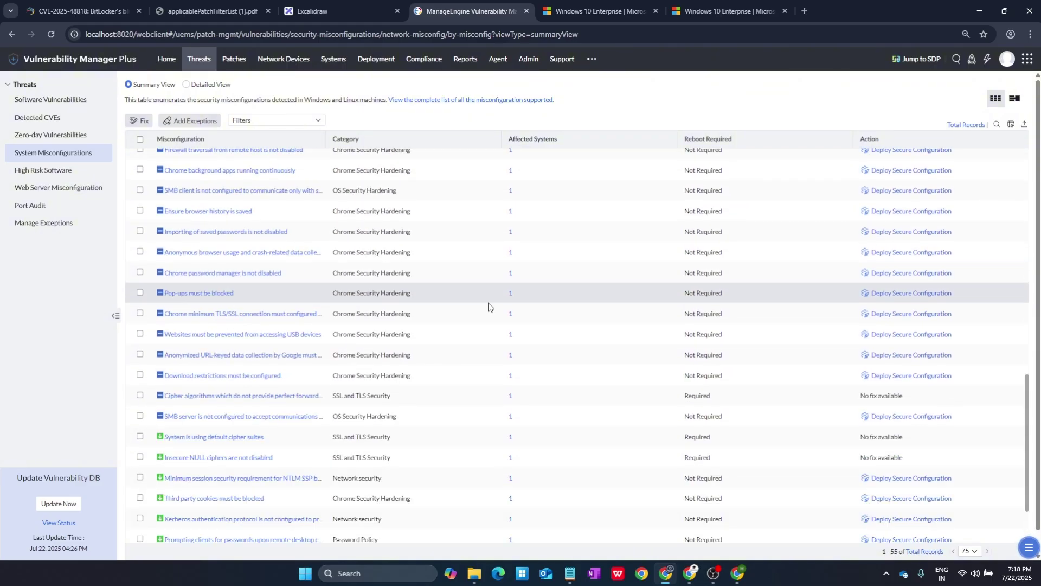
scroll(890, 170, "up", 7)
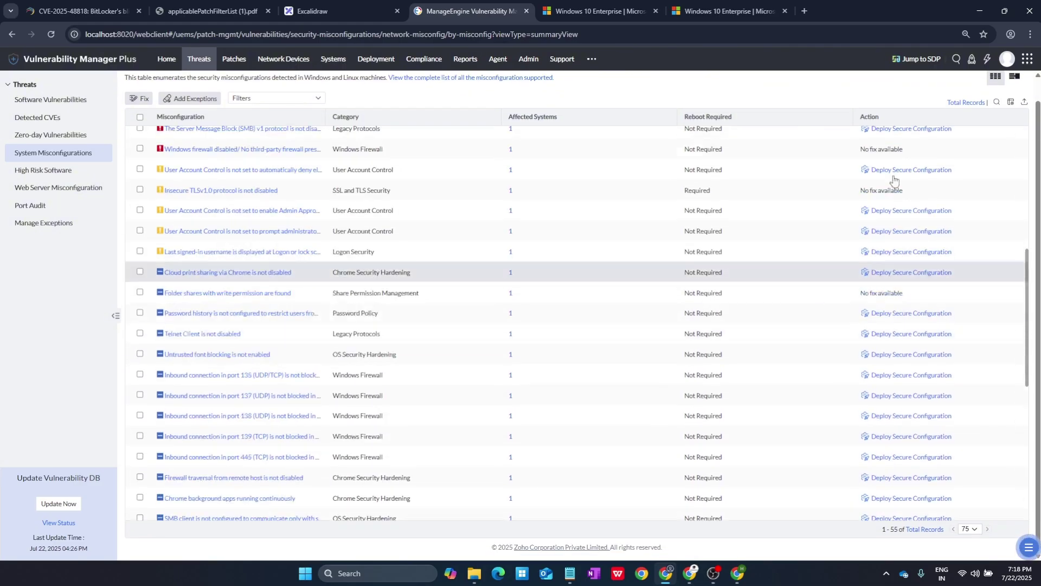
left_click(1025, 103)
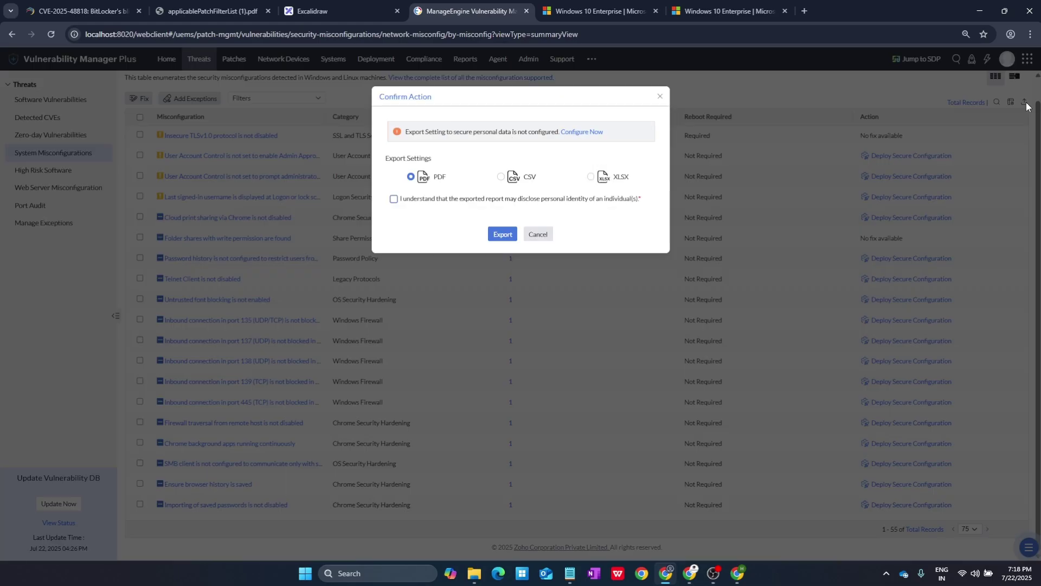
left_click(528, 234)
scroll(275, 177, "up", 7)
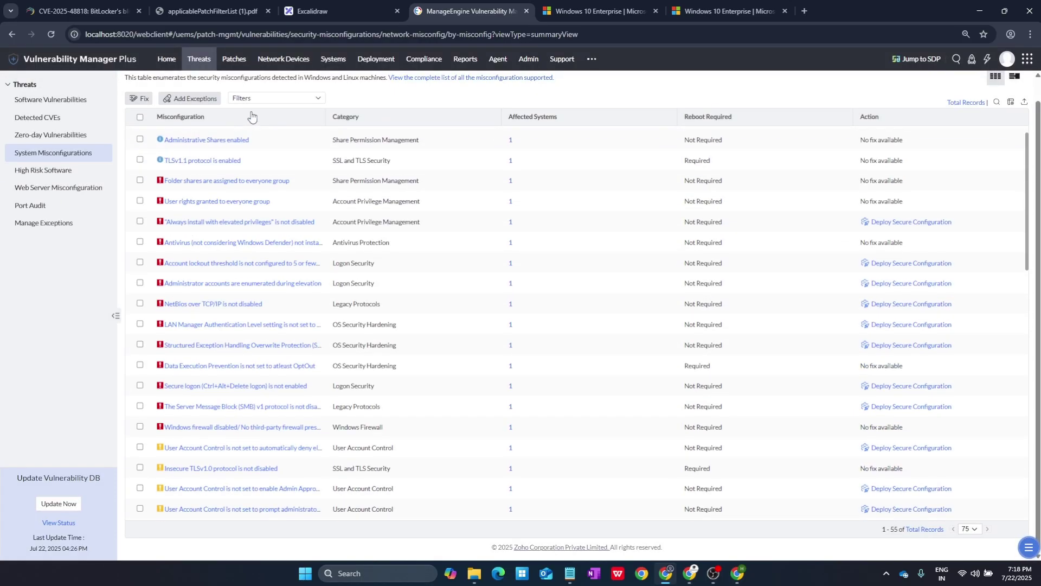
- Show the system misconfigurations in Detailed View and export them as a PDF, acknowledging that the report may disclose personal identity
left_click(187, 85)
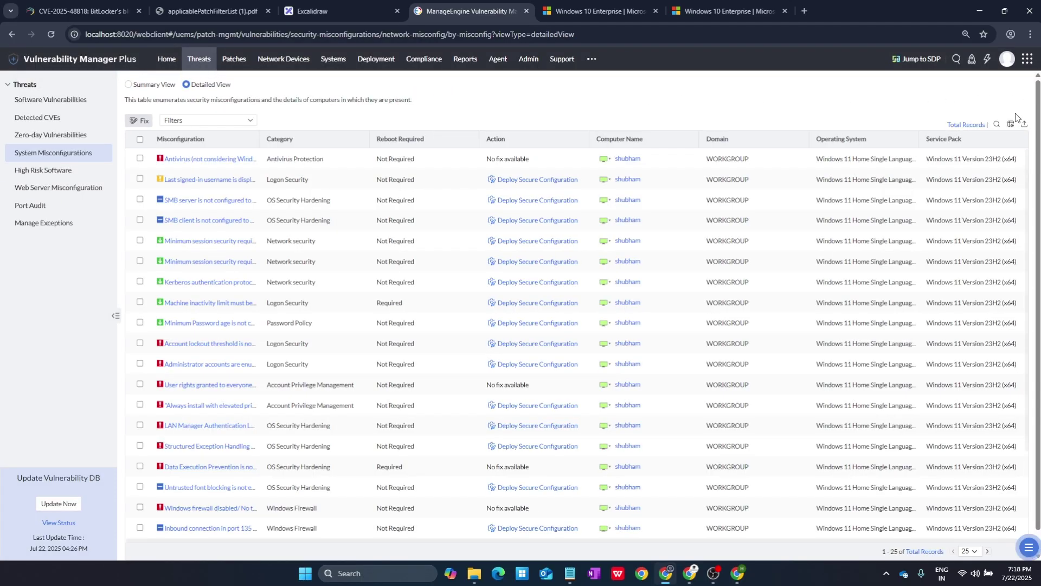
left_click(1025, 124)
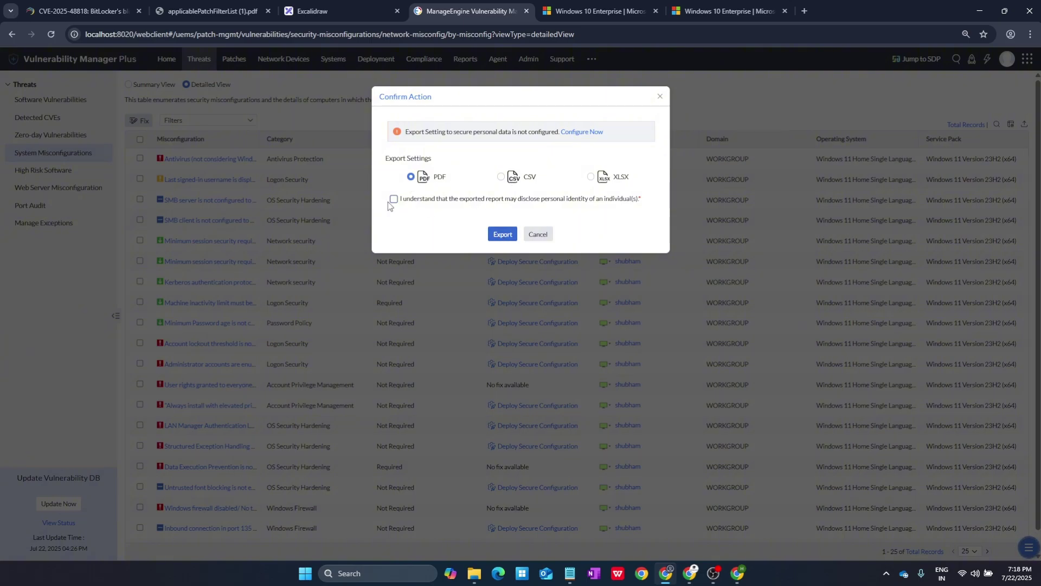
left_click(499, 232)
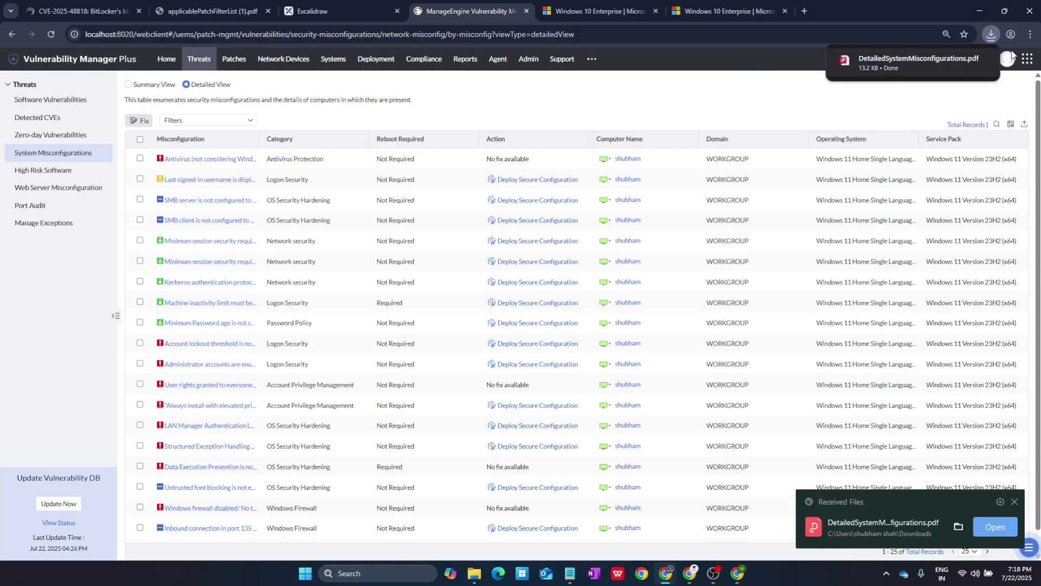
- Open the downloaded DetailedSystemMisconfigurations.pdf and read through its table of misconfigurations
left_click(975, 64)
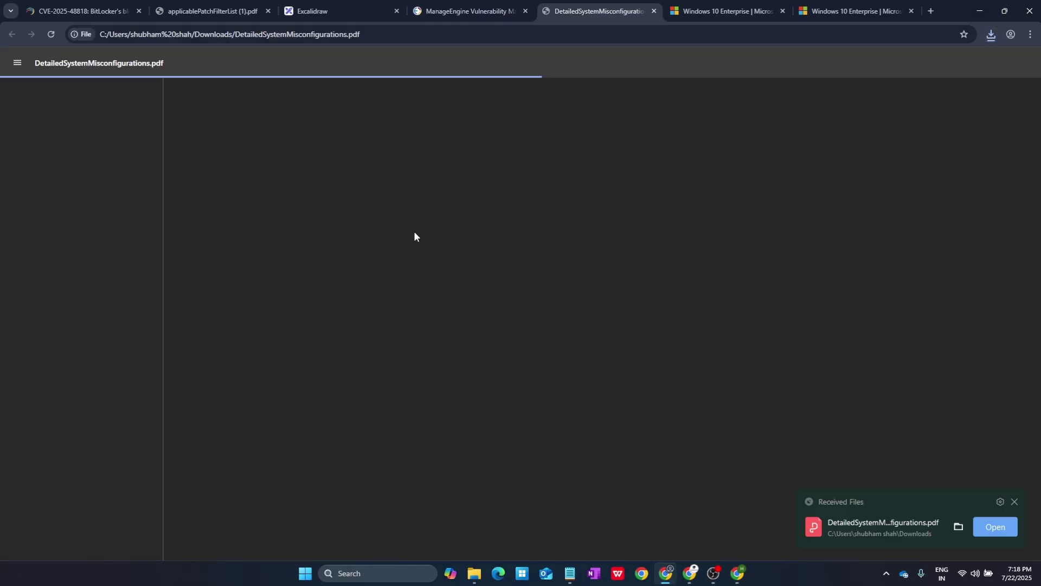
scroll(444, 264, "down", 10)
scroll(443, 264, "down", 5)
scroll(450, 260, "up", 20)
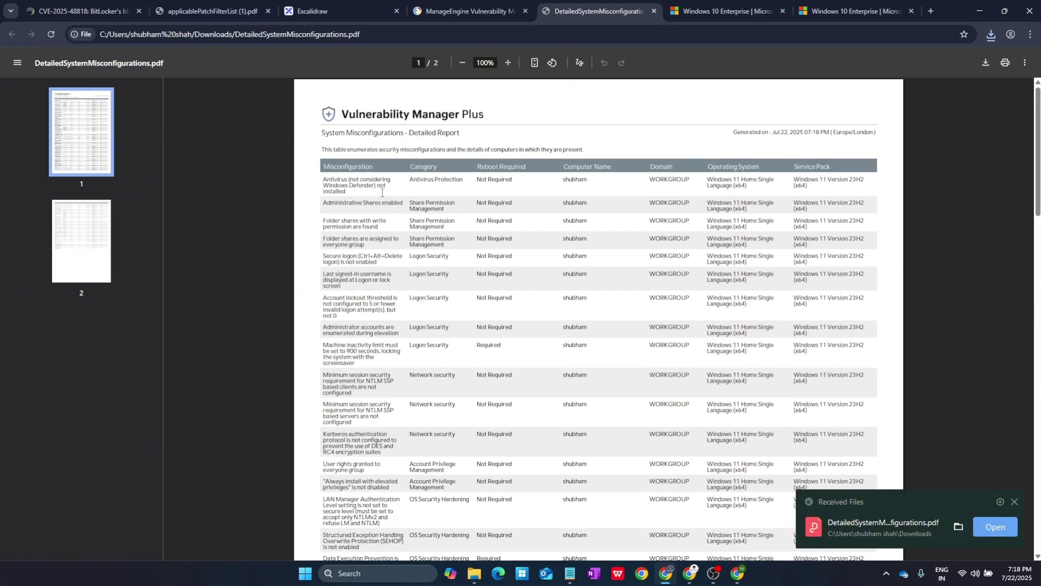
left_click_drag(325, 178, 720, 500)
scroll(612, 386, "down", 6)
scroll(611, 386, "down", 4)
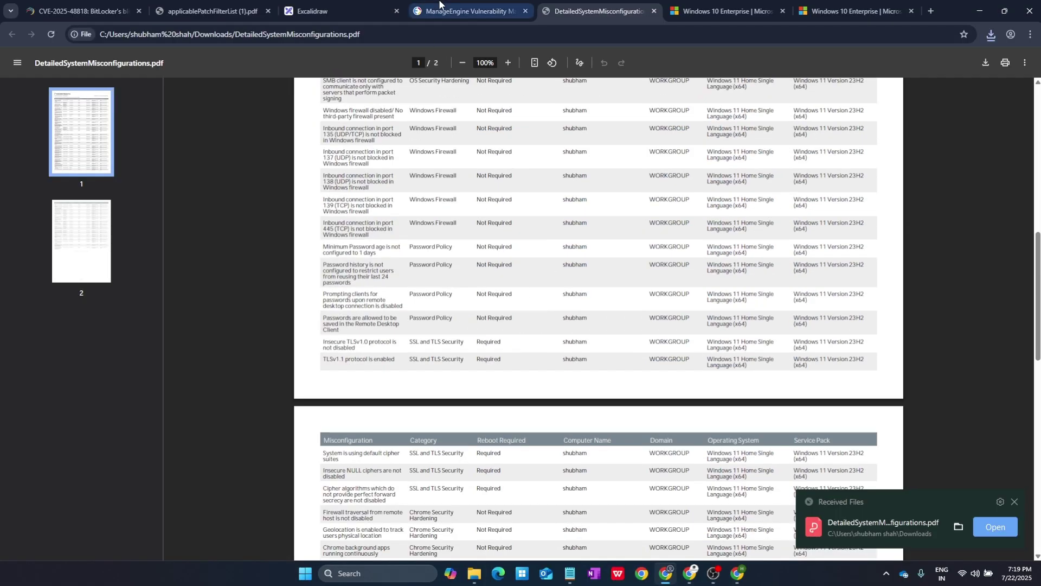
- Compare the exported PDF report with the detailed System Misconfigurations list, reading both pages of the report
left_click(441, 7)
left_click(616, 11)
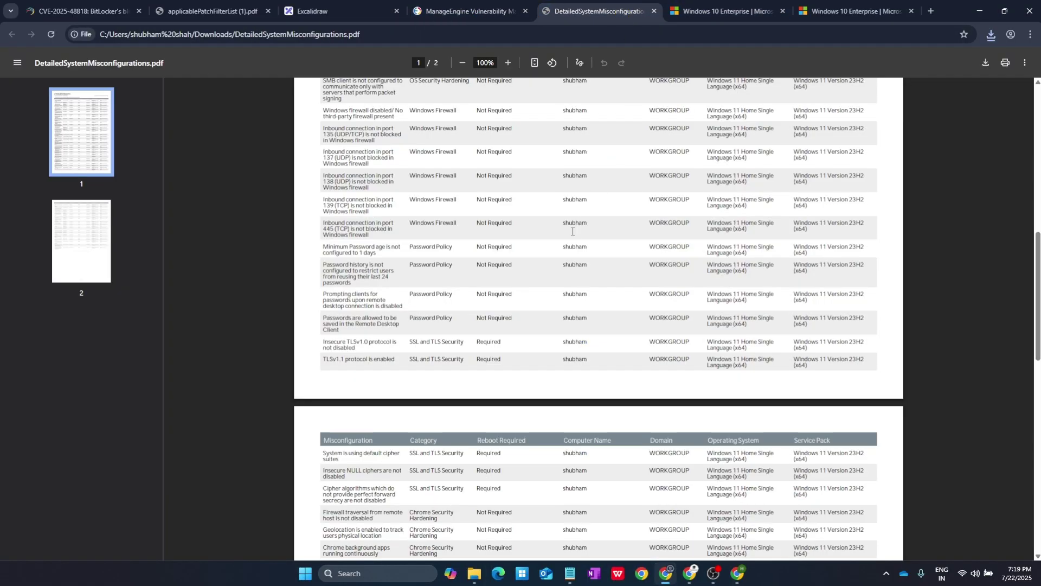
scroll(570, 238, "up", 10)
scroll(440, 231, "down", 2)
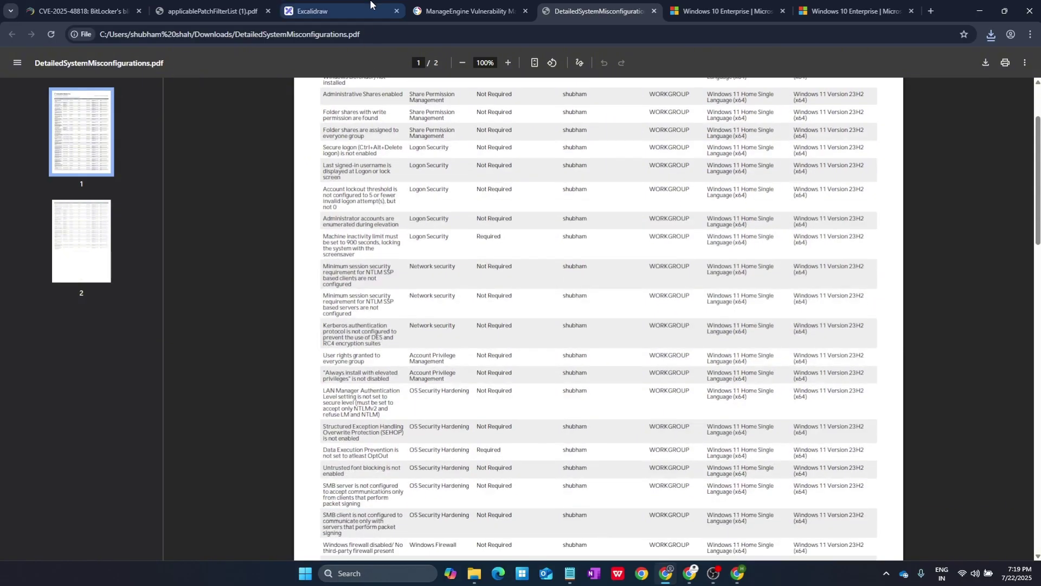
left_click(441, 10)
scroll(708, 468, "down", 1)
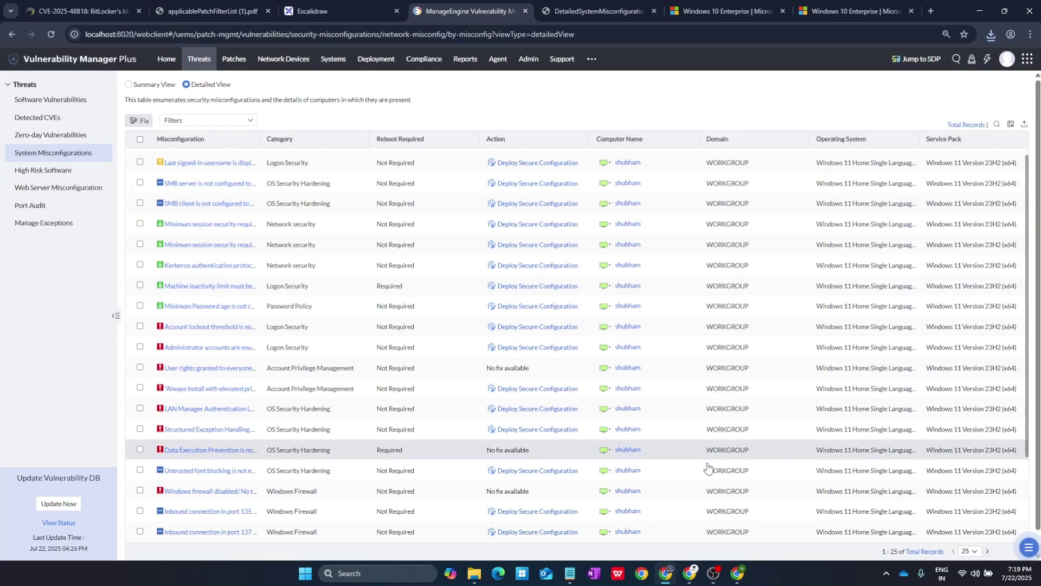
scroll(242, 216, "up", 1)
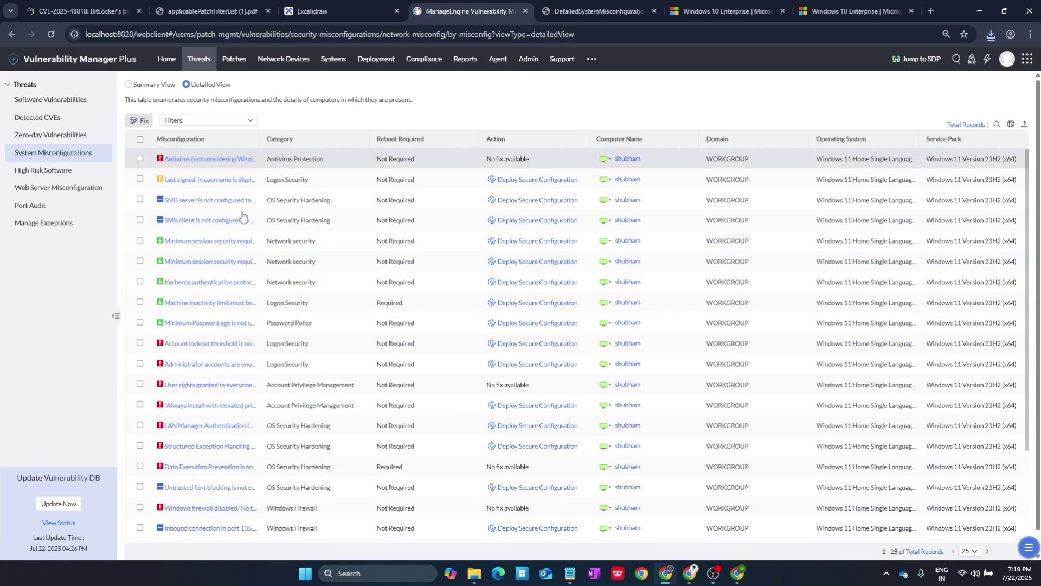
left_click(583, 7)
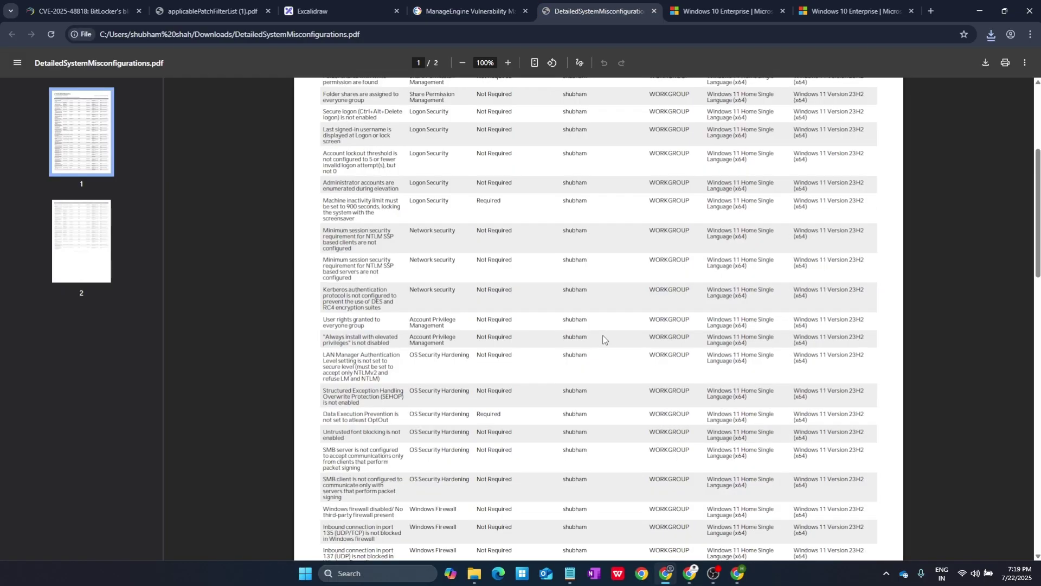
scroll(603, 335, "down", 15)
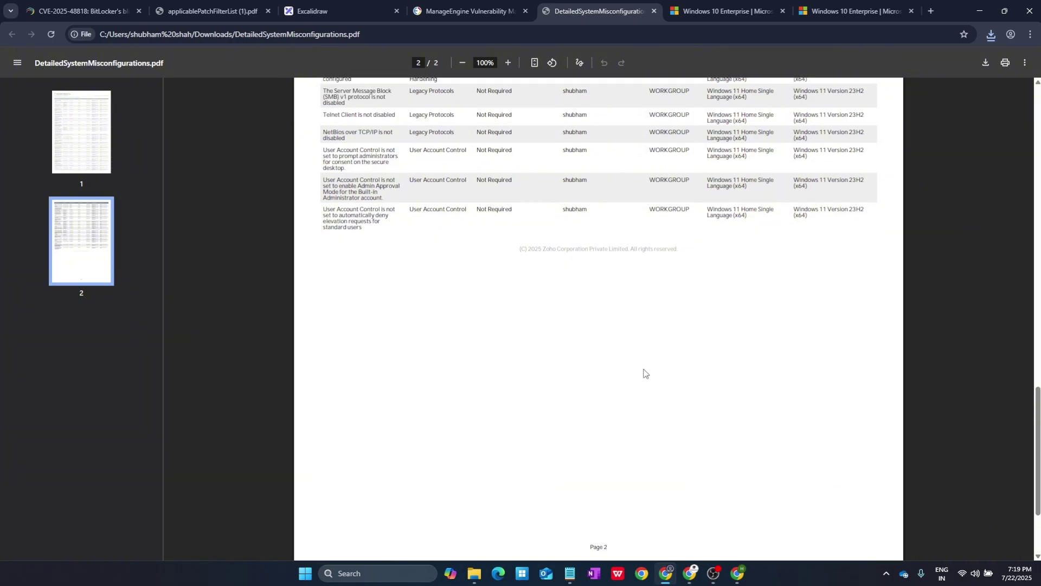
scroll(643, 373, "up", 18)
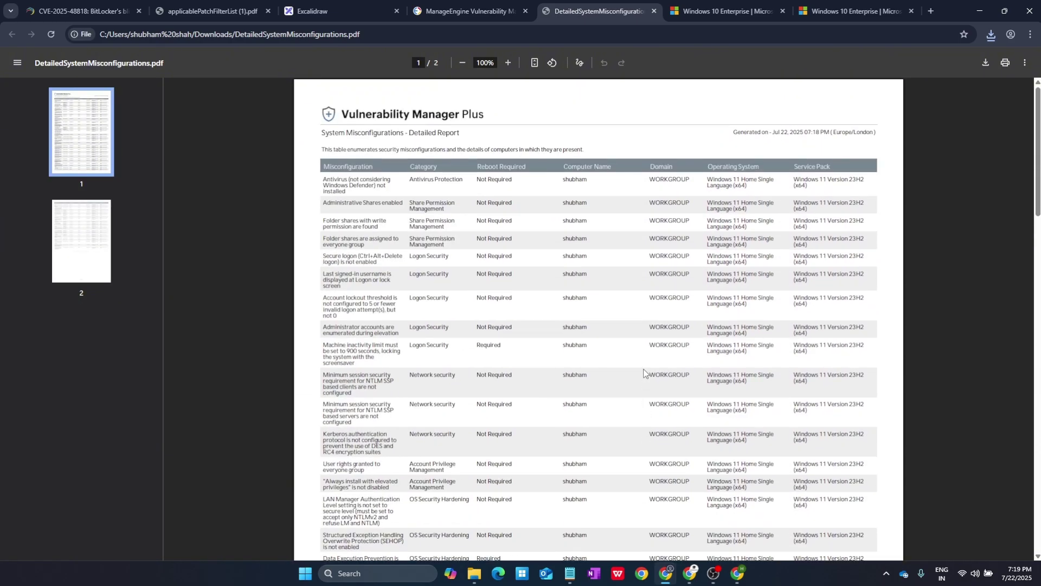
scroll(625, 320, "down", 7)
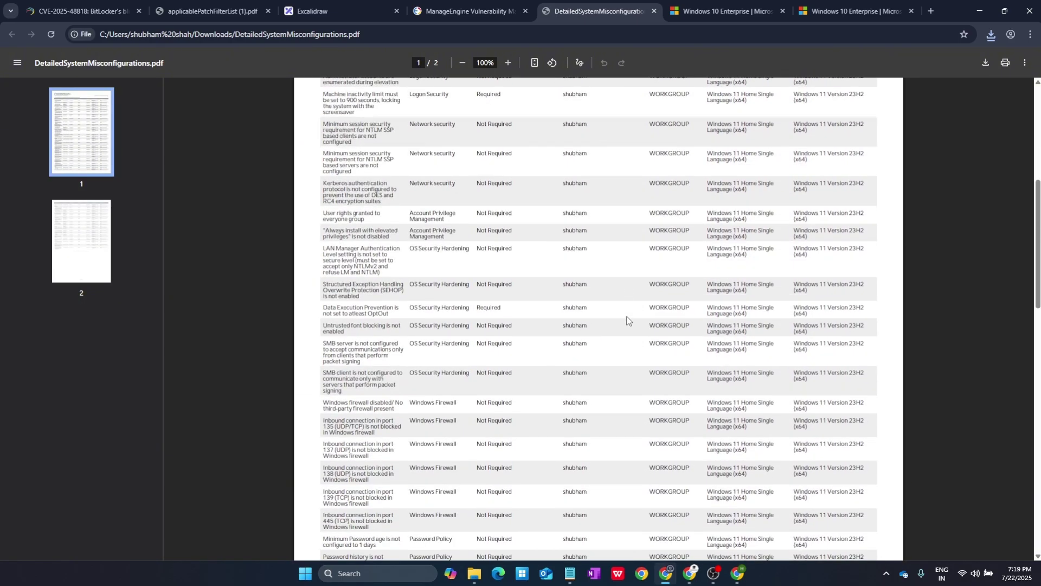
- Return to Vulnerability Manager Plus and review the Software Vulnerabilities list in summary view, ending in Detailed View
key("ctrl+shift+Tab")
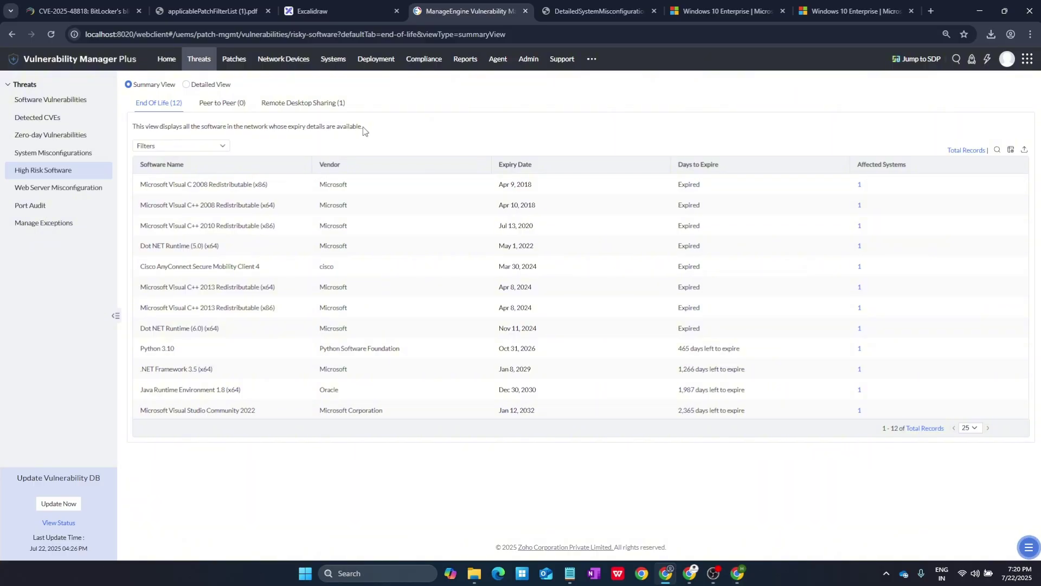
left_click(57, 100)
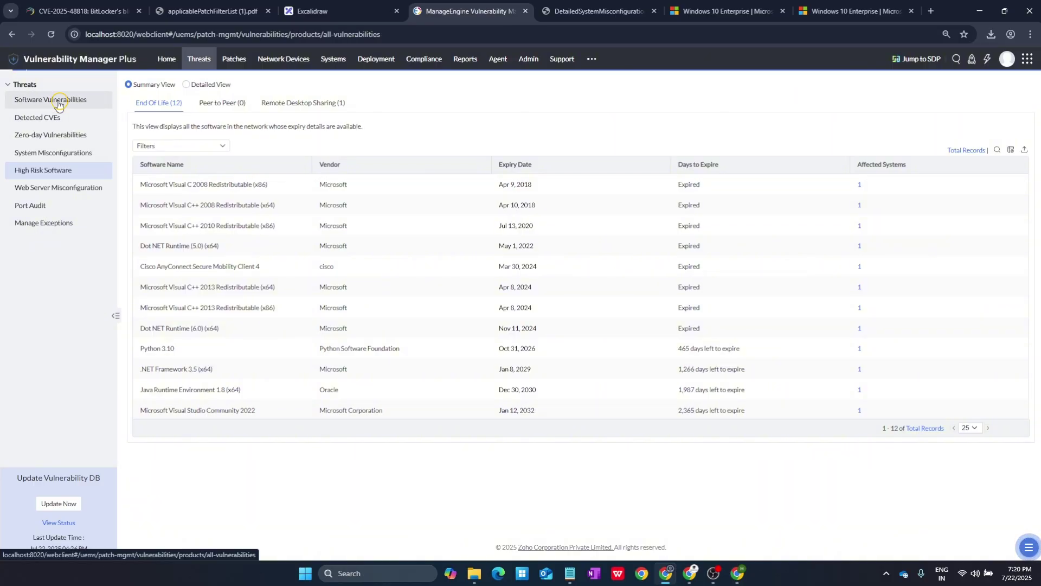
scroll(549, 293, "down", 1)
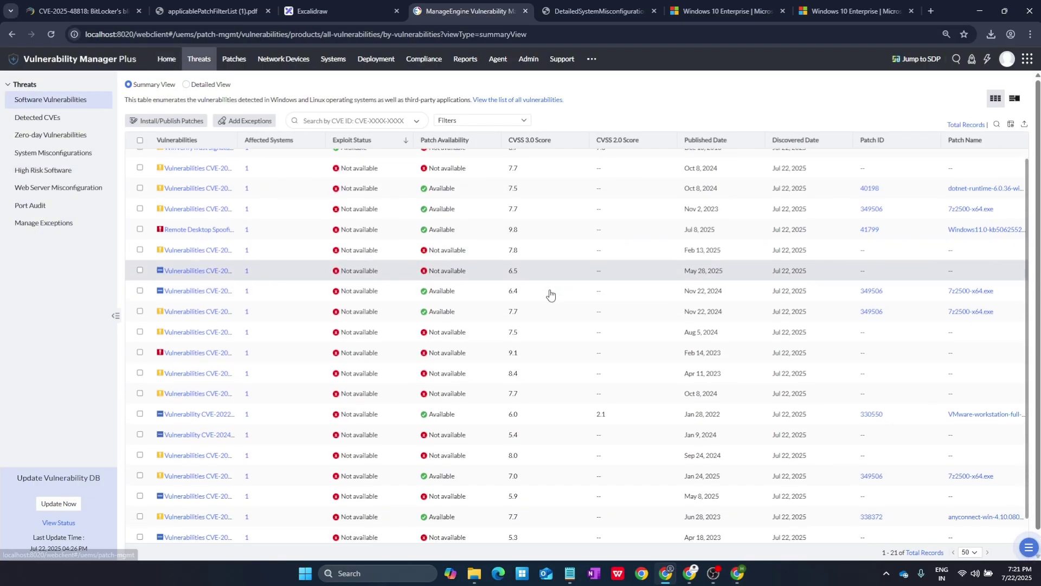
scroll(549, 292, "up", 1)
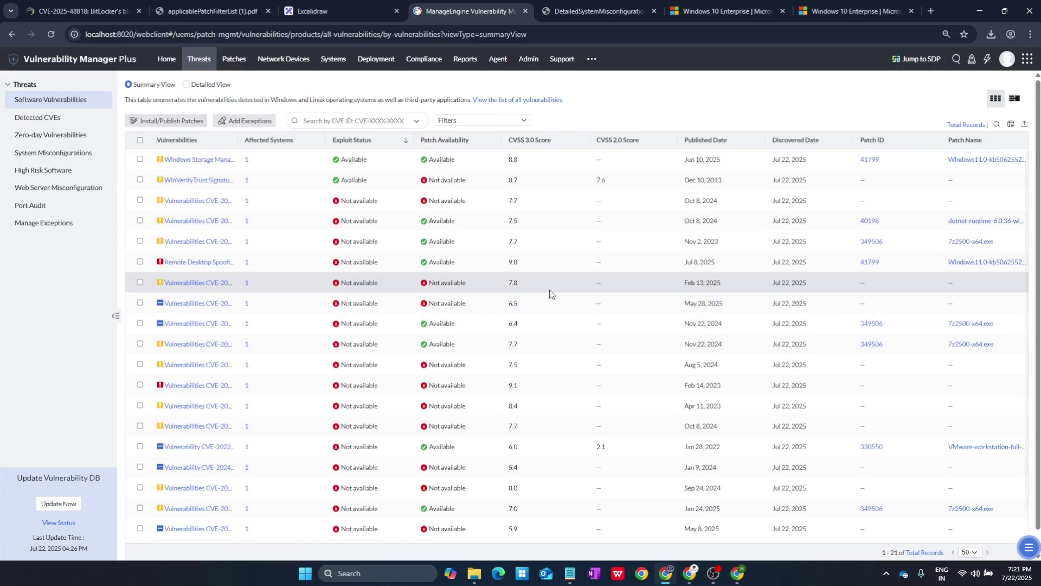
scroll(549, 293, "down", 1)
scroll(549, 289, "up", 1)
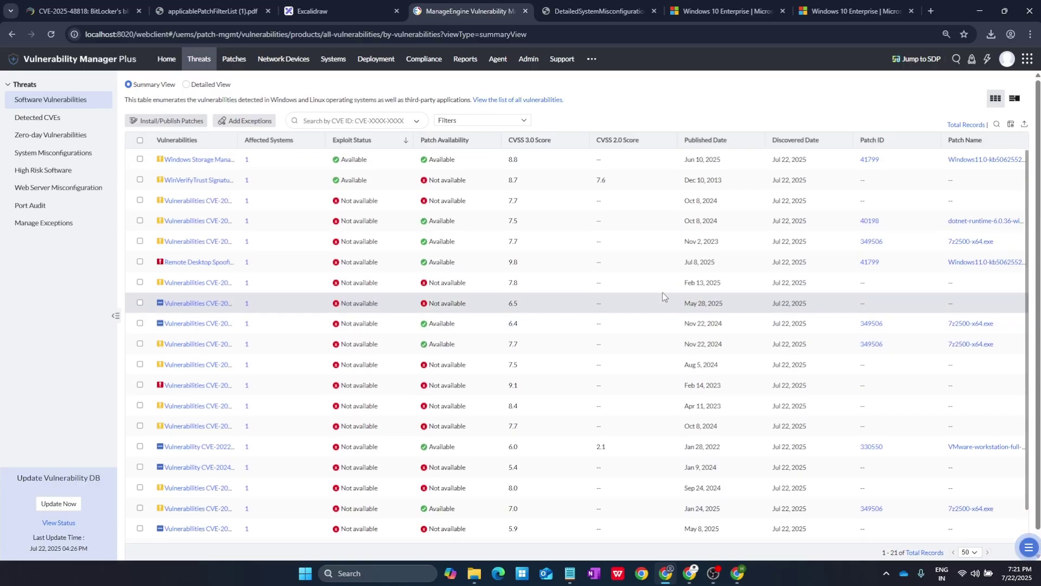
scroll(530, 272, "down", 1)
scroll(295, 264, "down", 1)
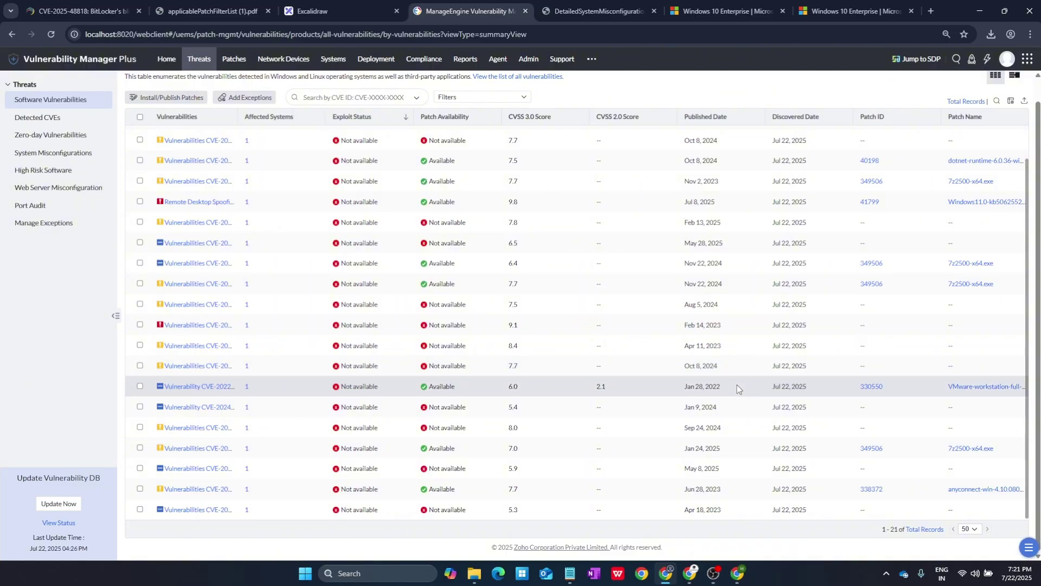
scroll(550, 252, "up", 2)
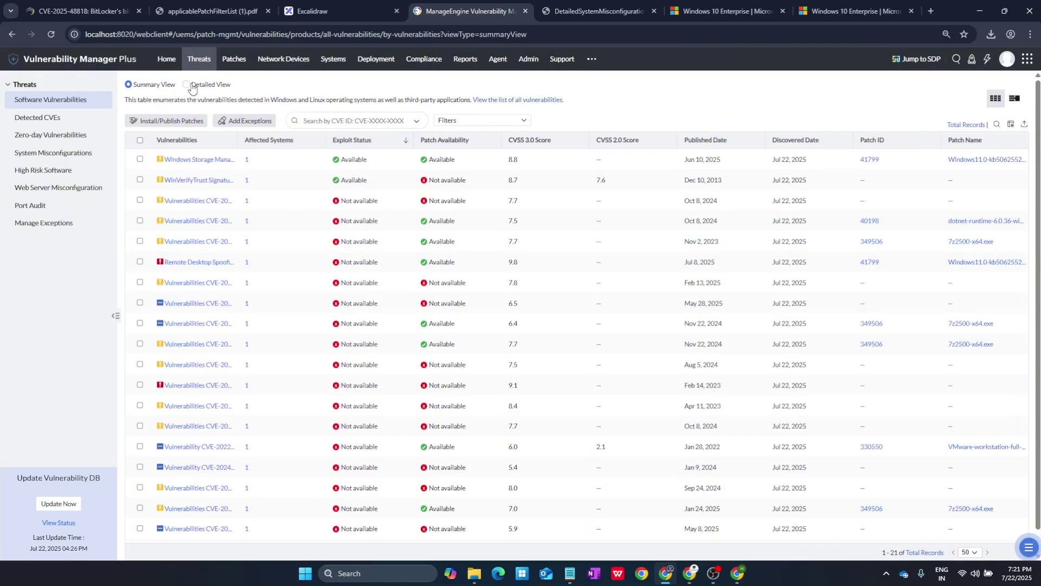
left_click(188, 85)
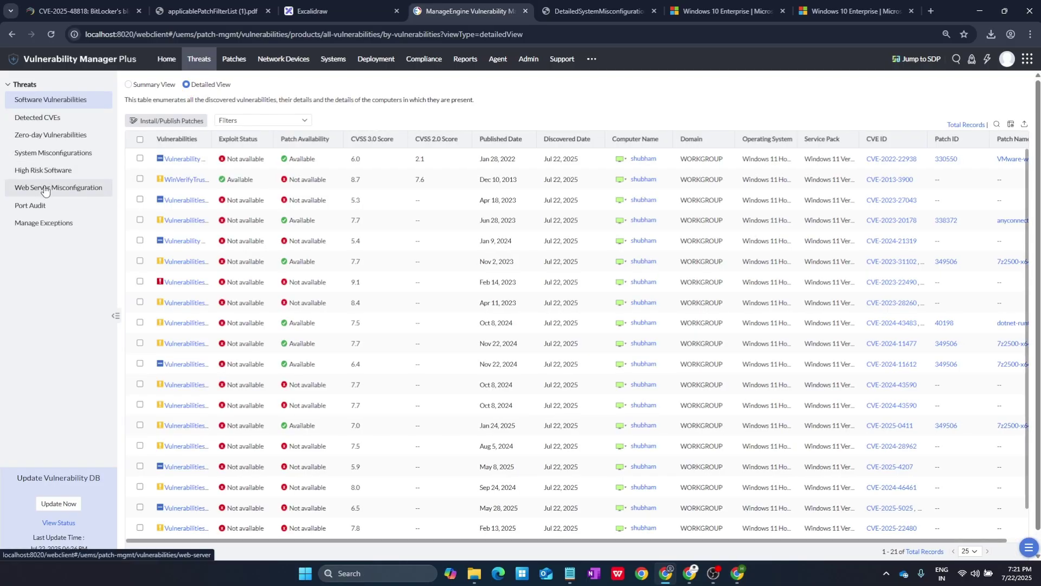
- Review the Web Server Misconfiguration list and its severity levels, showing 50 records per page
left_click(58, 187)
scroll(438, 237, "down", 3)
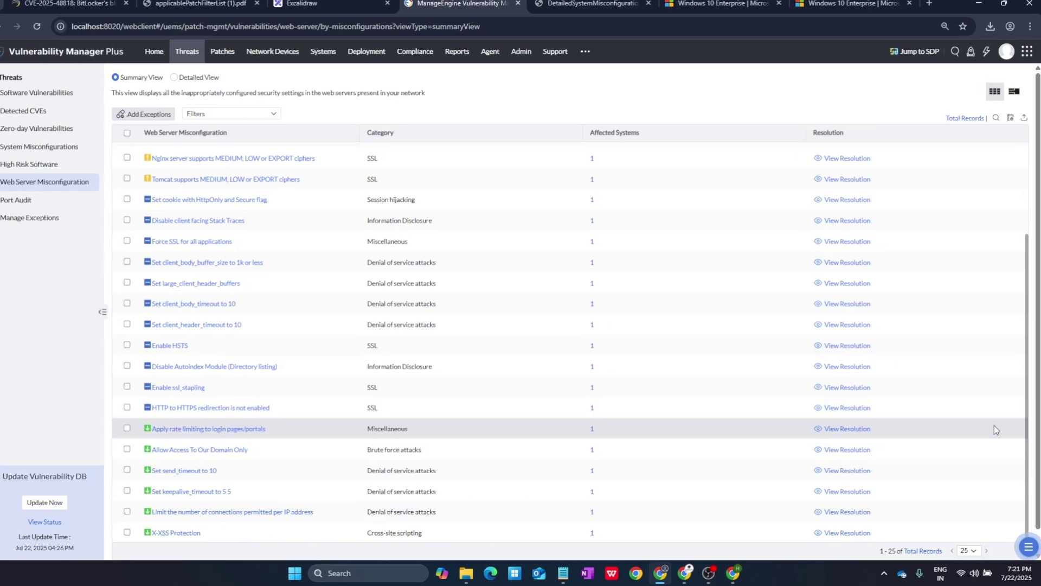
scroll(1031, 478, "down", 1)
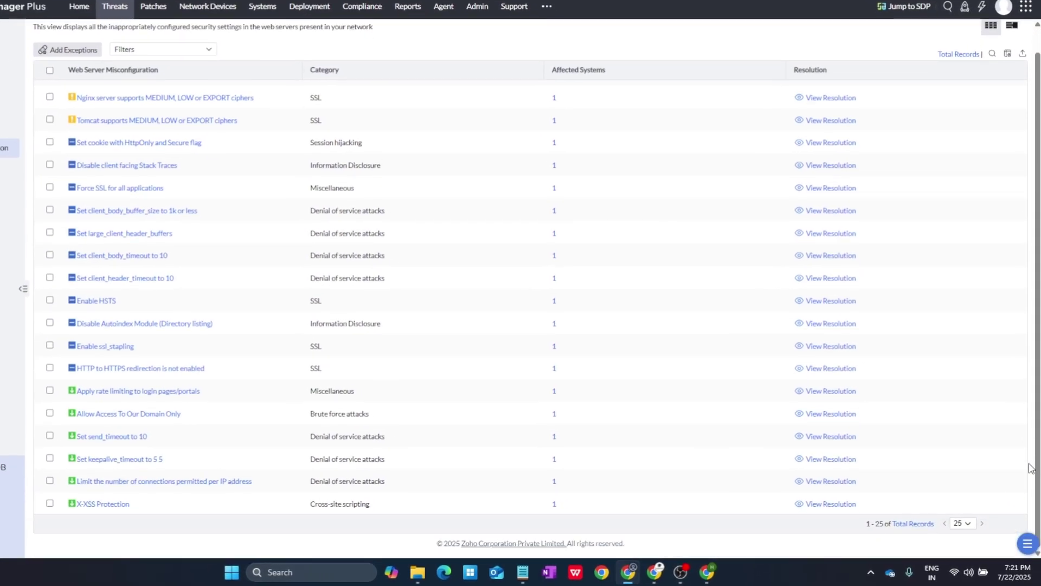
scroll(465, 412, "up", 3)
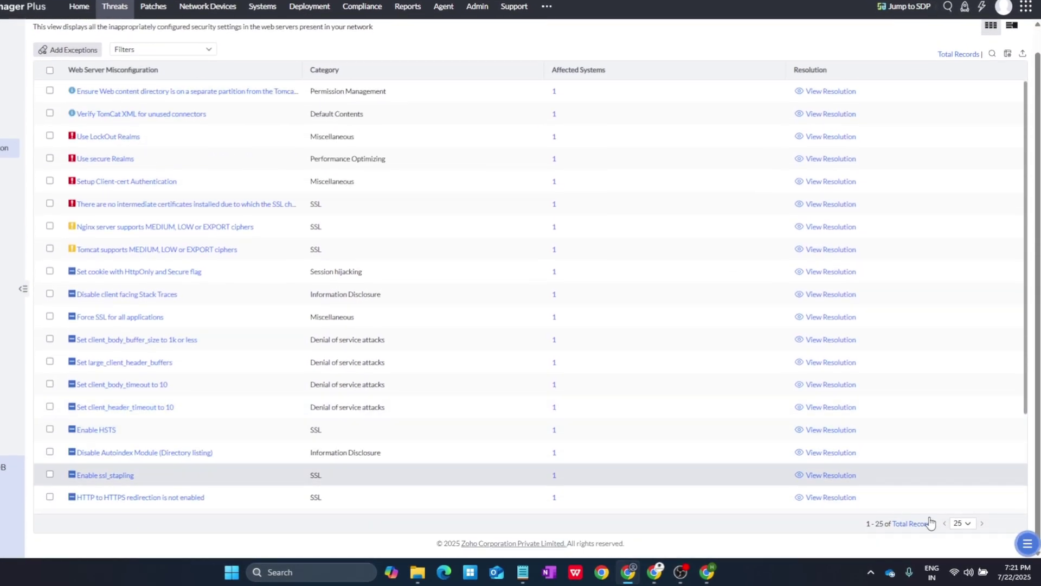
left_click(958, 423)
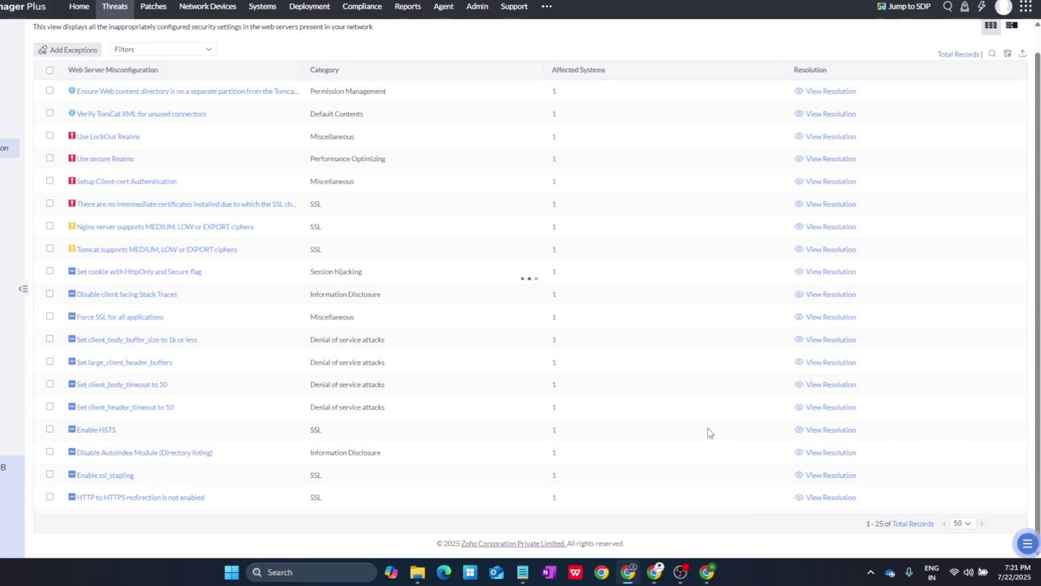
scroll(651, 433, "up", 1)
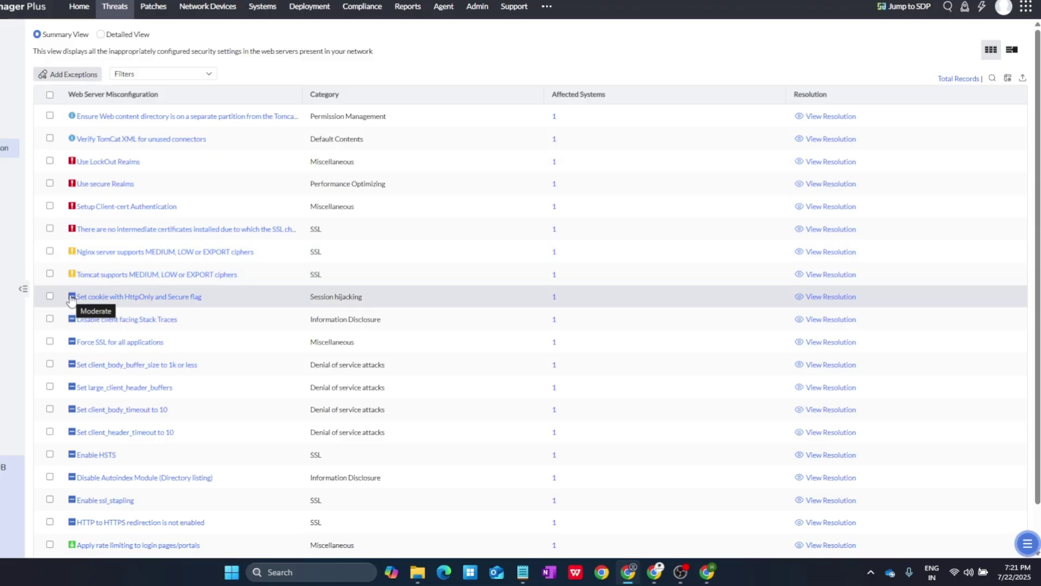
scroll(73, 412, "down", 2)
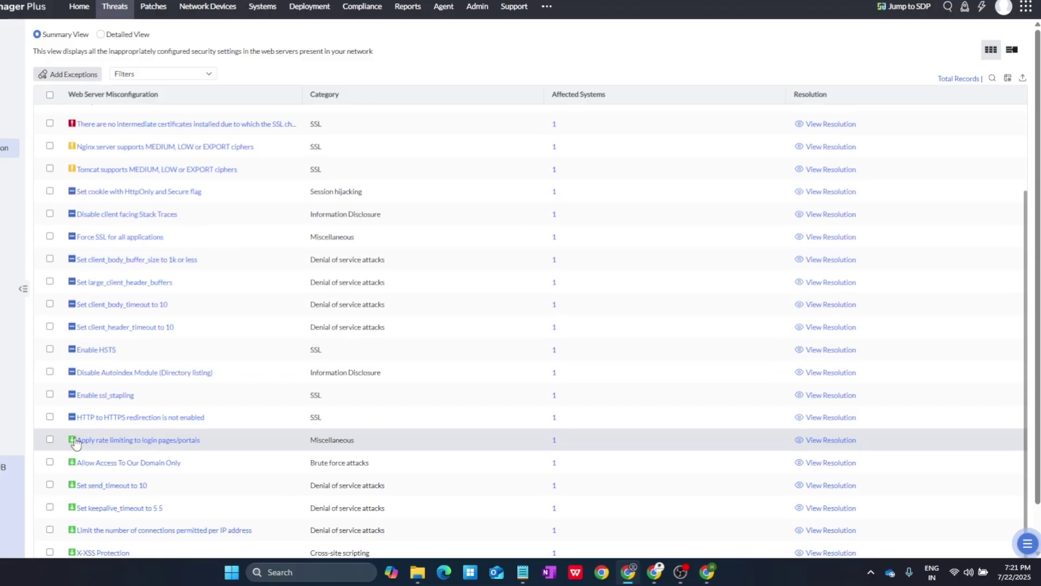
scroll(354, 282, "up", 2)
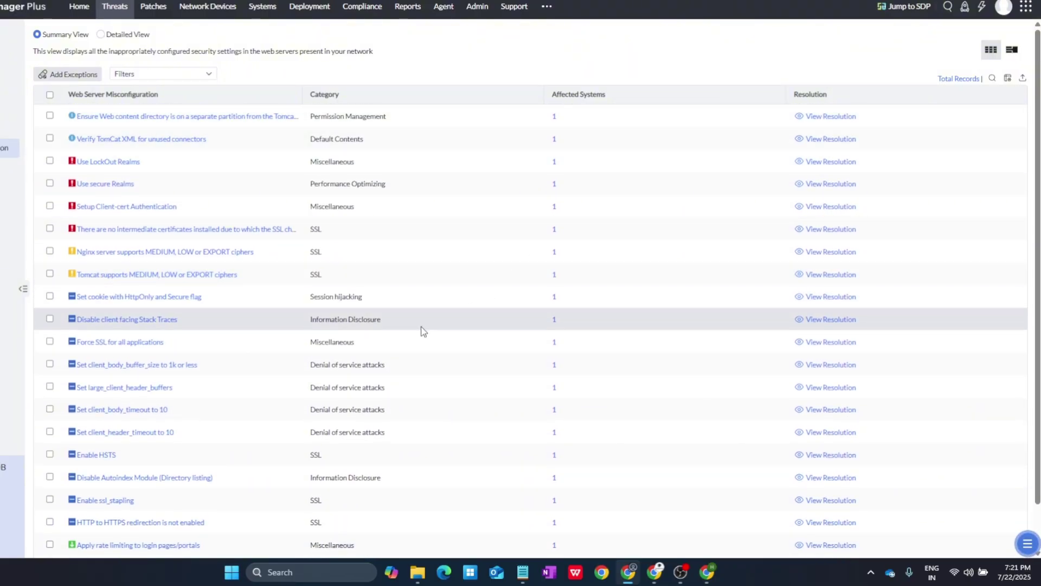
- Read the descriptions and resolutions of the Use LockOut Realms and Set client_header_timeout to 10 misconfigurations, closing each details window
left_click(108, 162)
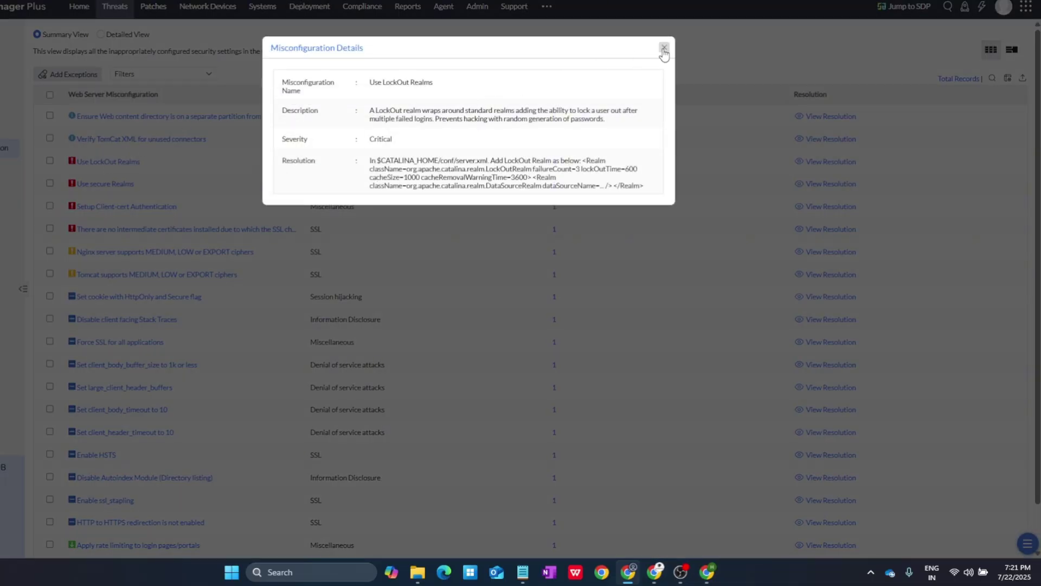
left_click(664, 52)
scroll(421, 293, "down", 2)
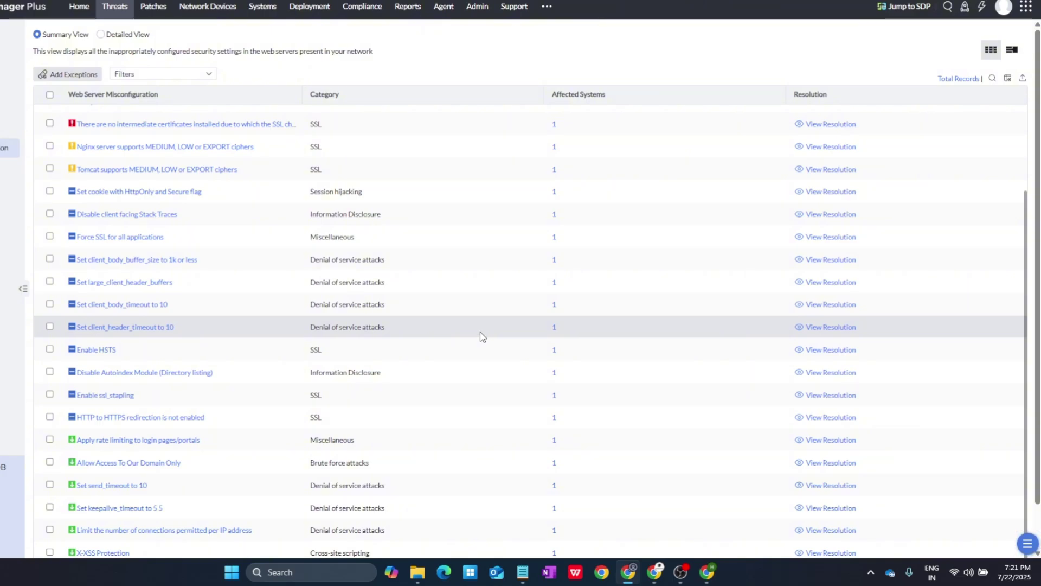
left_click(134, 327)
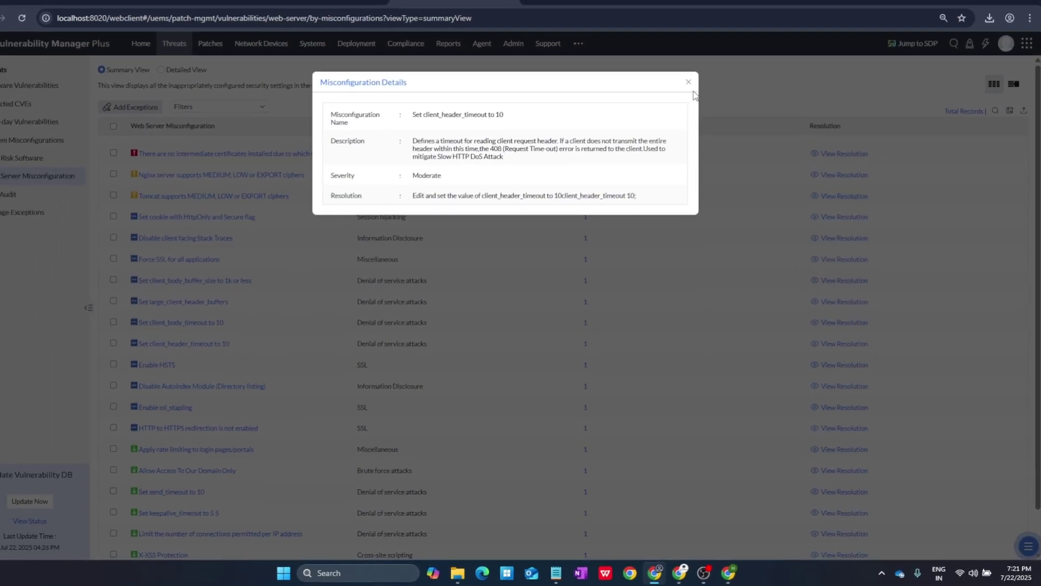
left_click(664, 48)
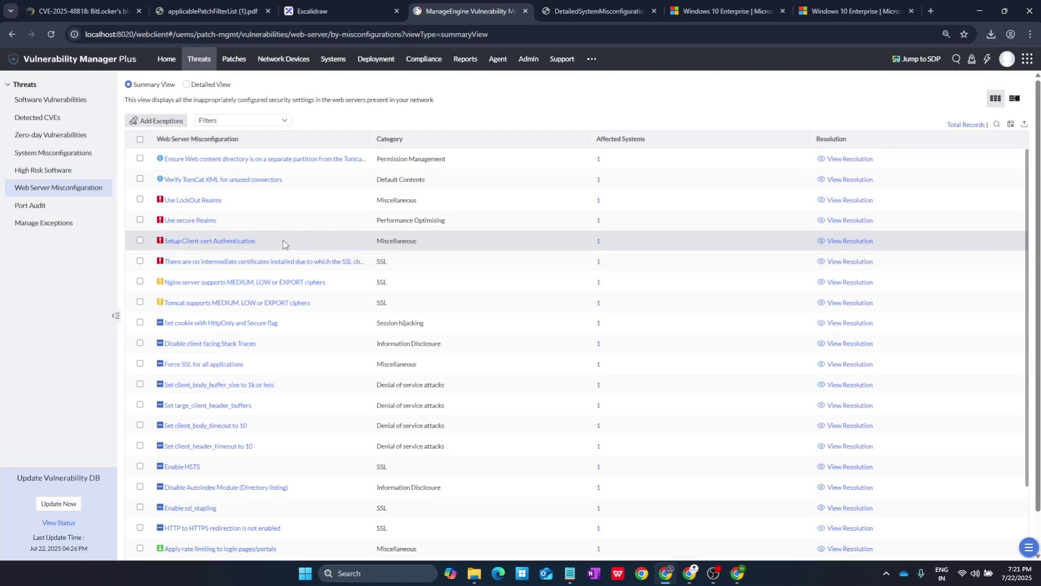
- Look up the Verify TomCat XML for unused connectors misconfiguration on Google with "fix patch" added, skim the results, and close its details
left_click(170, 180)
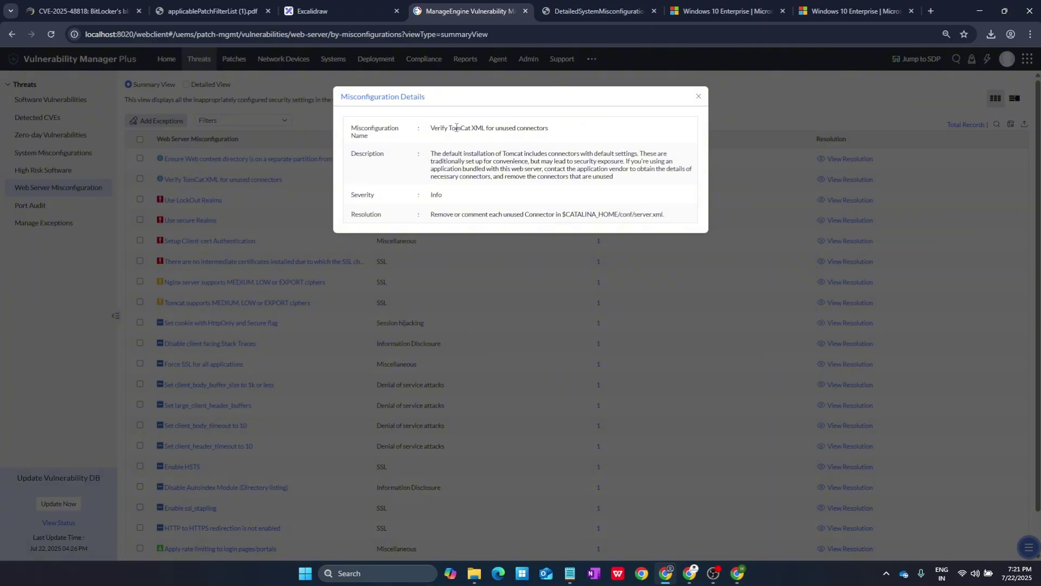
left_click(930, 10)
left_click(460, 219)
type("Verify TomCat XML for unused connectors")
type("fi")
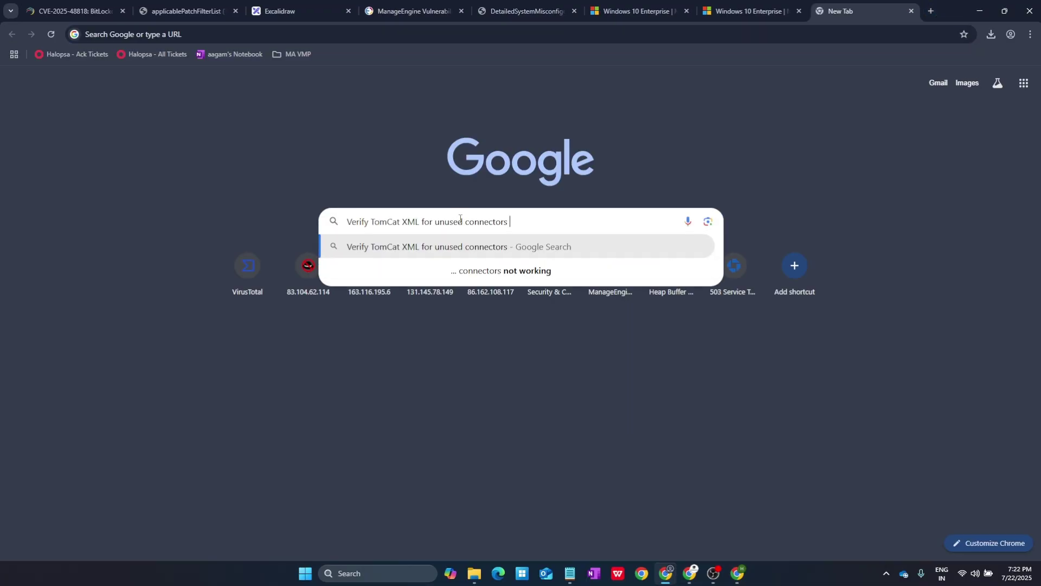
type("x patch")
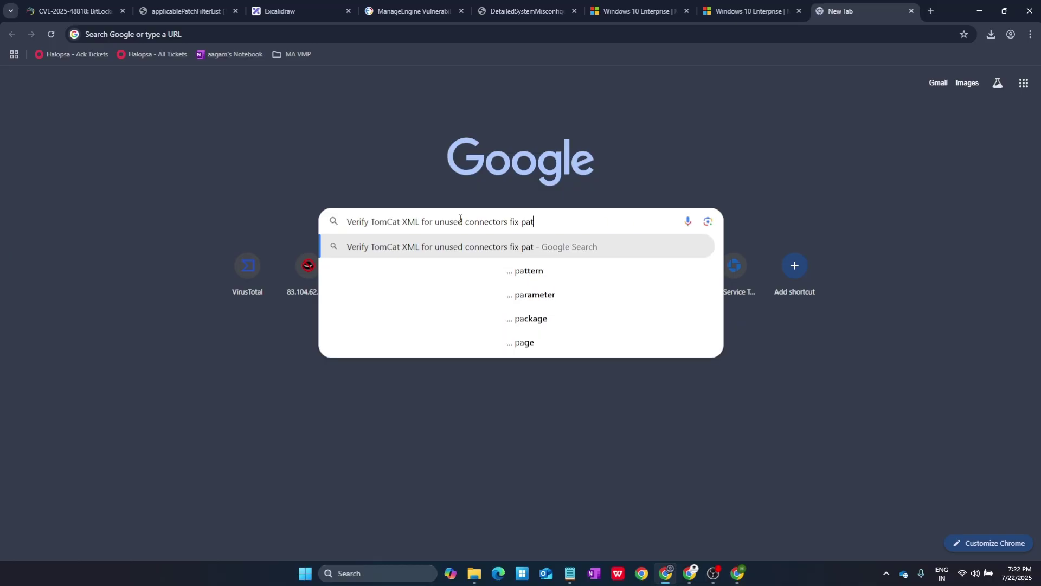
key("Return")
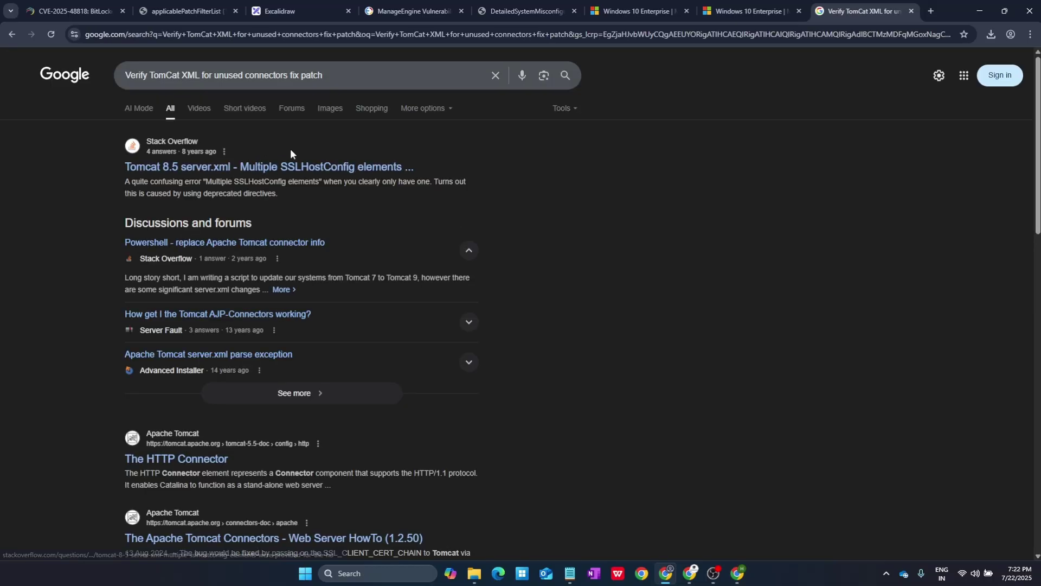
scroll(839, 247, "down", 10)
scroll(811, 274, "down", 5)
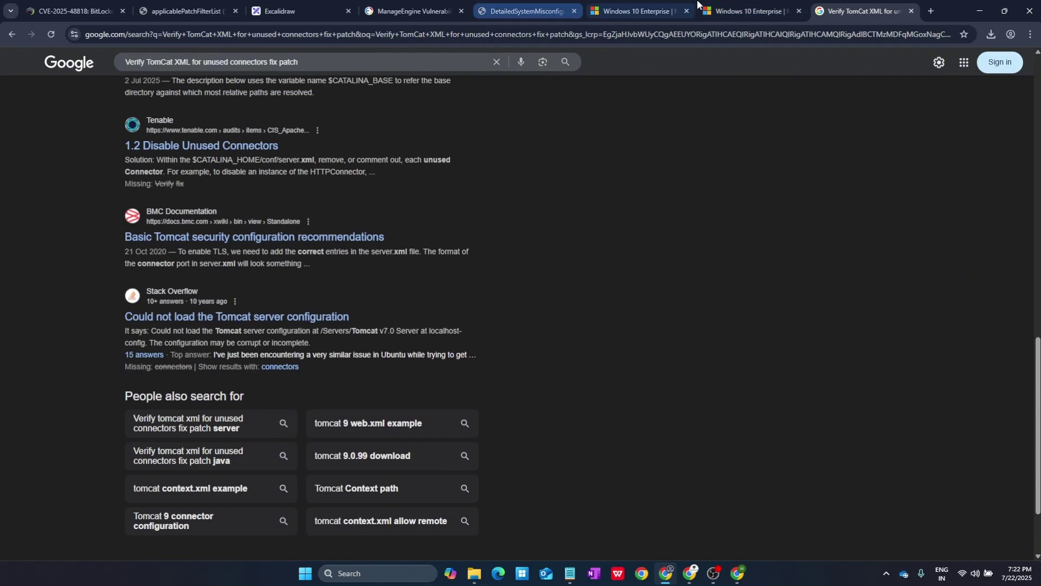
left_click(415, 10)
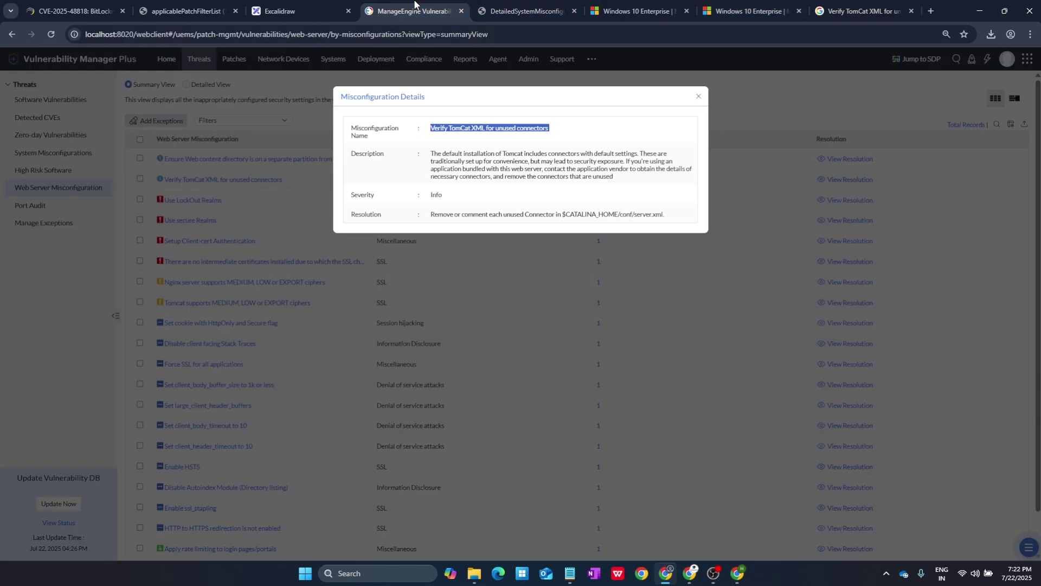
left_click(699, 96)
- Review the Port Audit summary list of port numbers and port types used on the systems
left_click(41, 206)
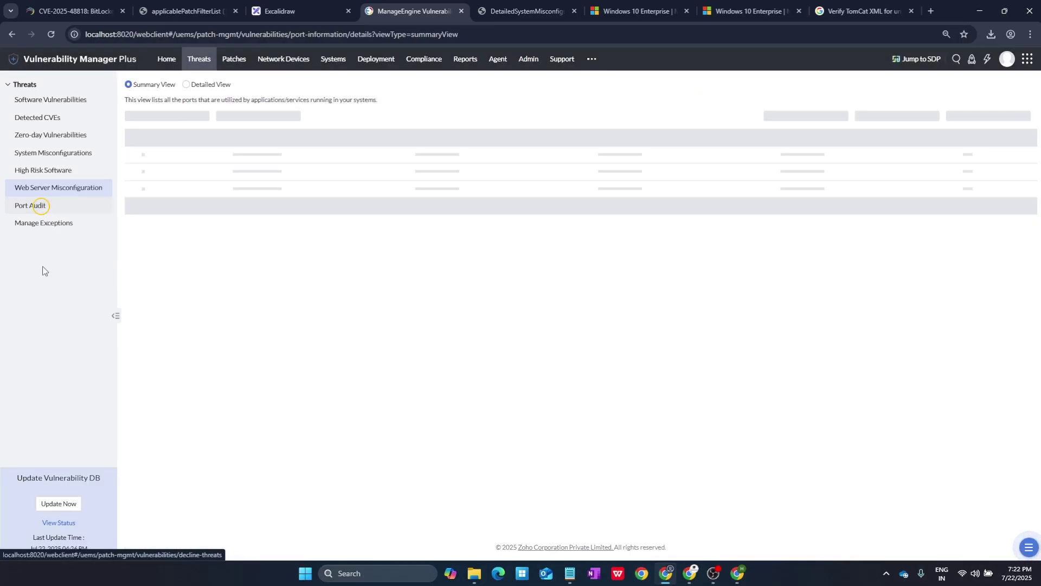
scroll(273, 282, "down", 2)
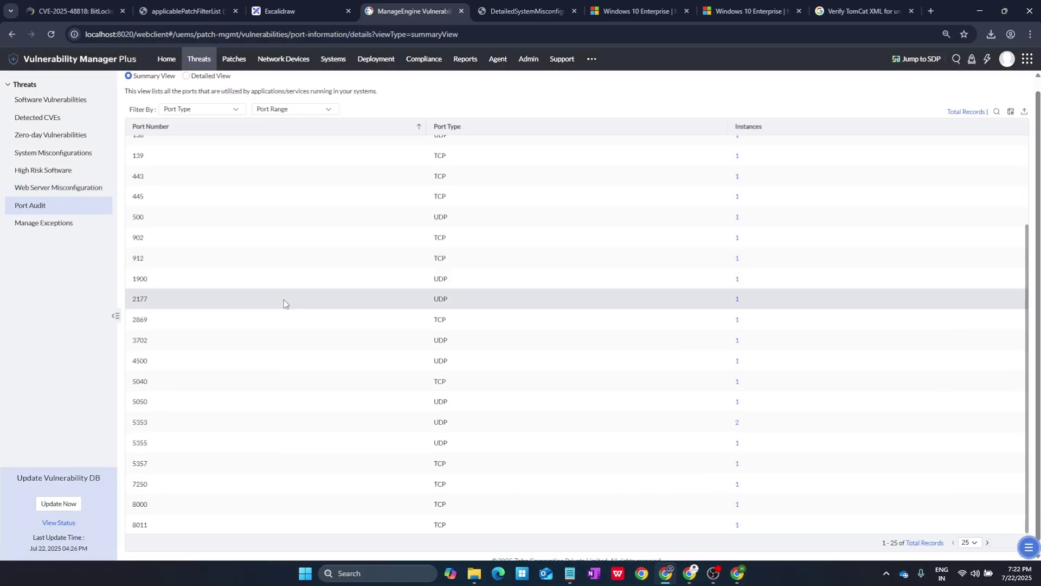
scroll(285, 302, "down", 1)
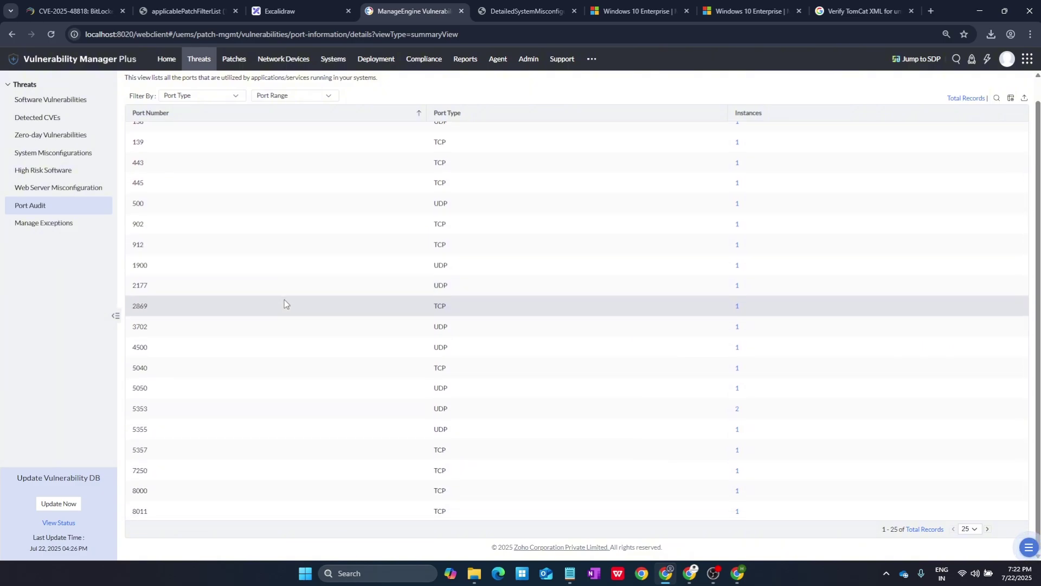
scroll(285, 304, "up", 2)
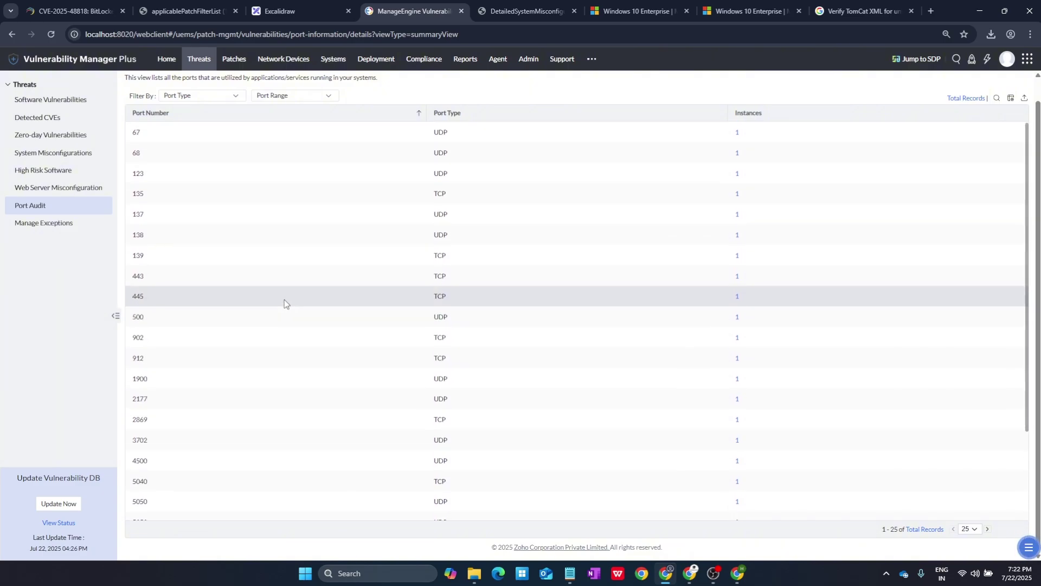
scroll(284, 299, "up", 1)
scroll(284, 300, "down", 1)
scroll(277, 407, "down", 1)
scroll(273, 463, "down", 2)
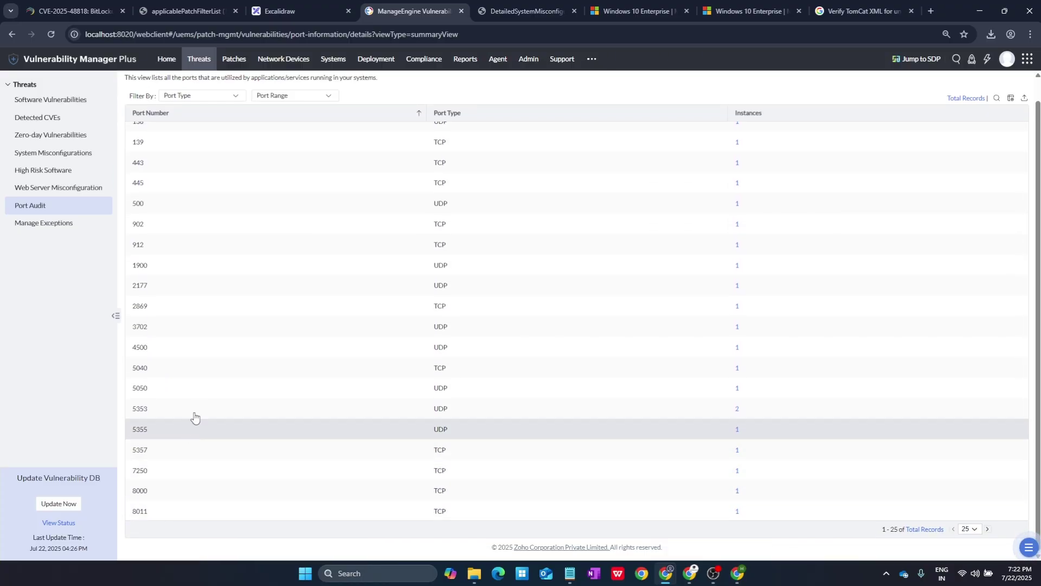
scroll(198, 340, "up", 3)
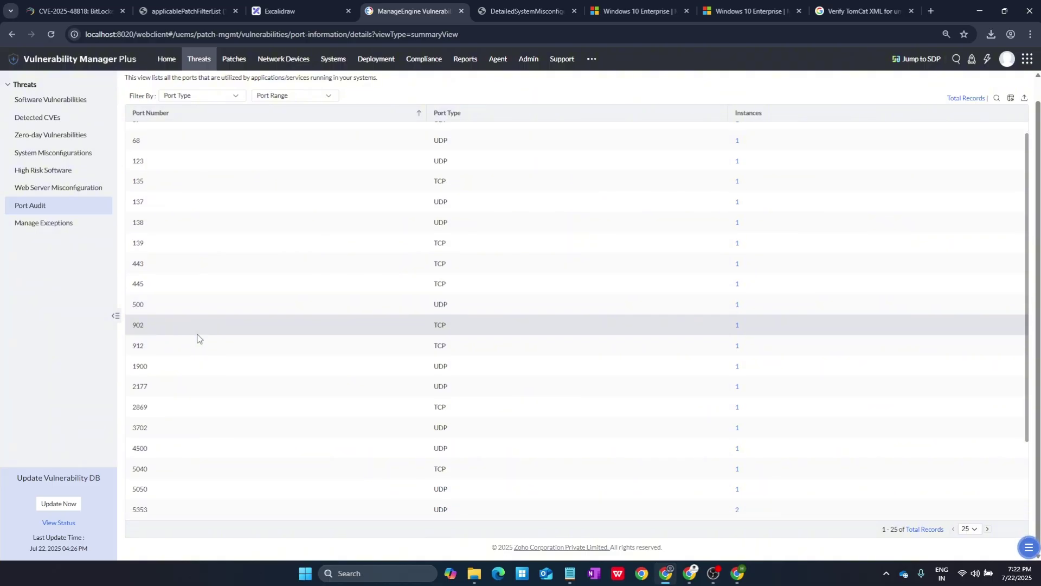
scroll(197, 338, "down", 3)
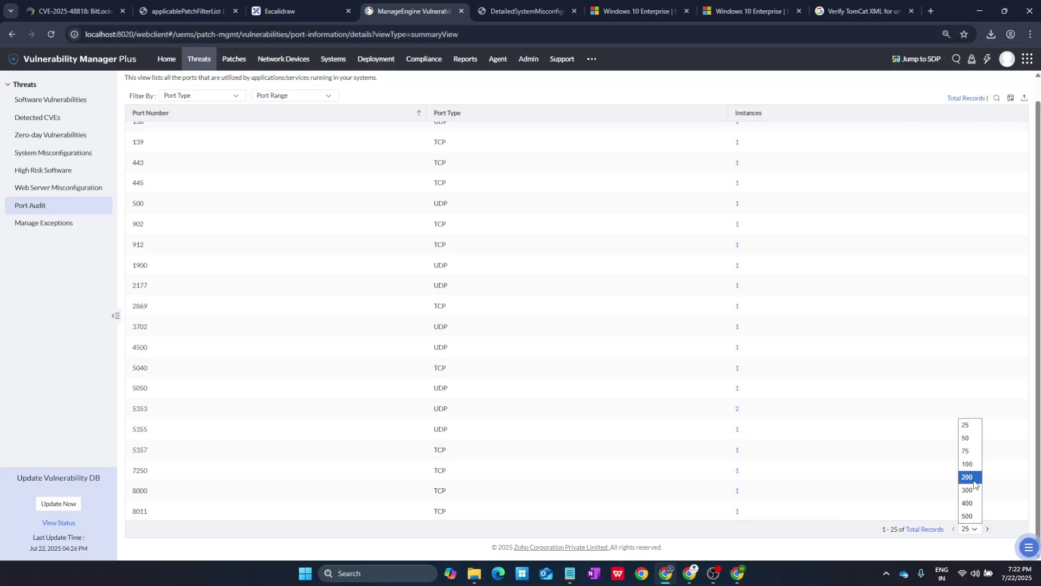
- Examine the full Port Audit list with 50 records per page, focusing on the 8000-range TCP ports near its end
scroll(651, 491, "down", 3)
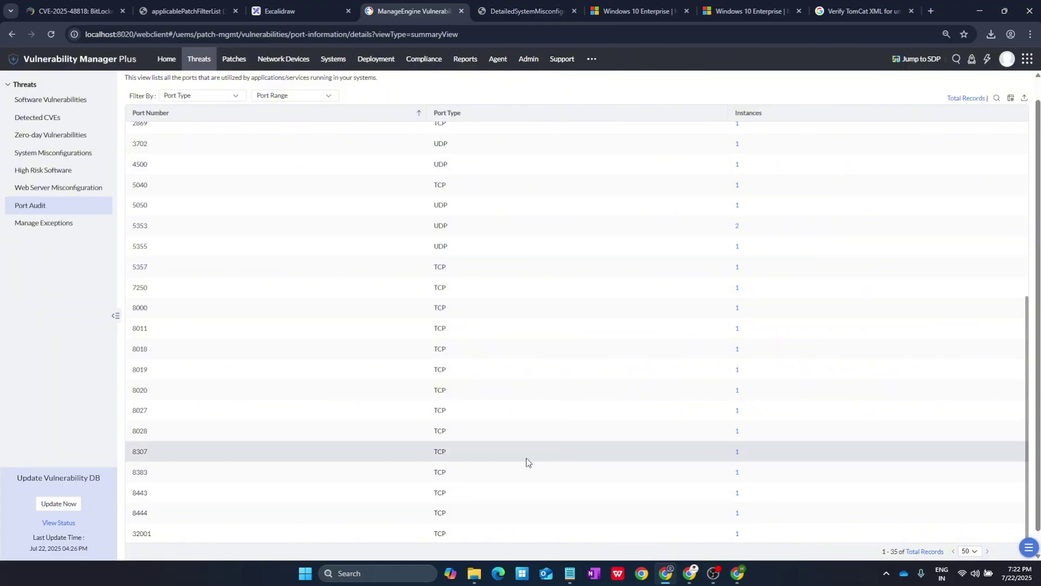
left_click_drag(129, 392, 137, 456)
left_click(156, 393)
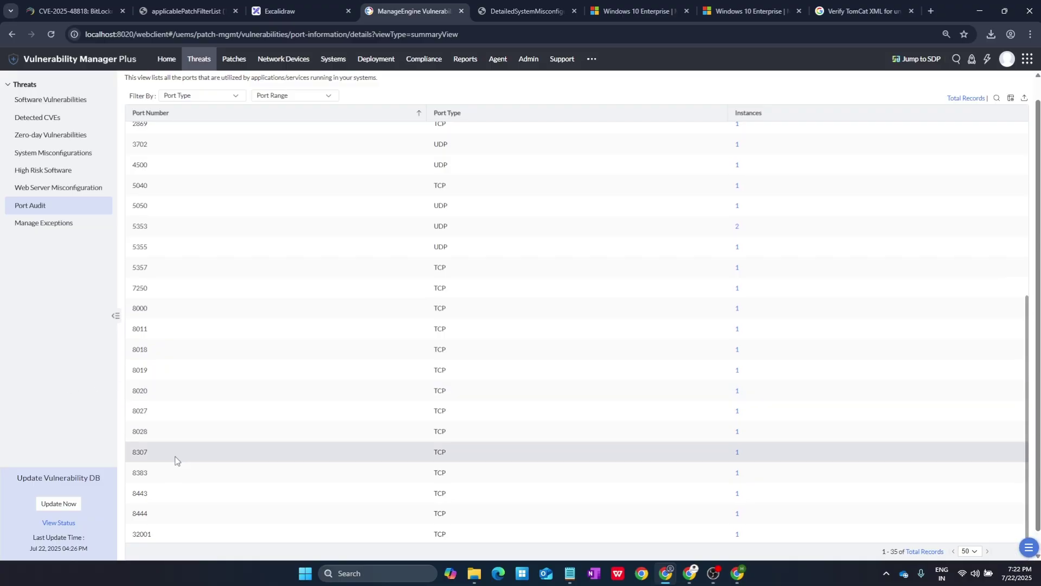
key("ctrl+a")
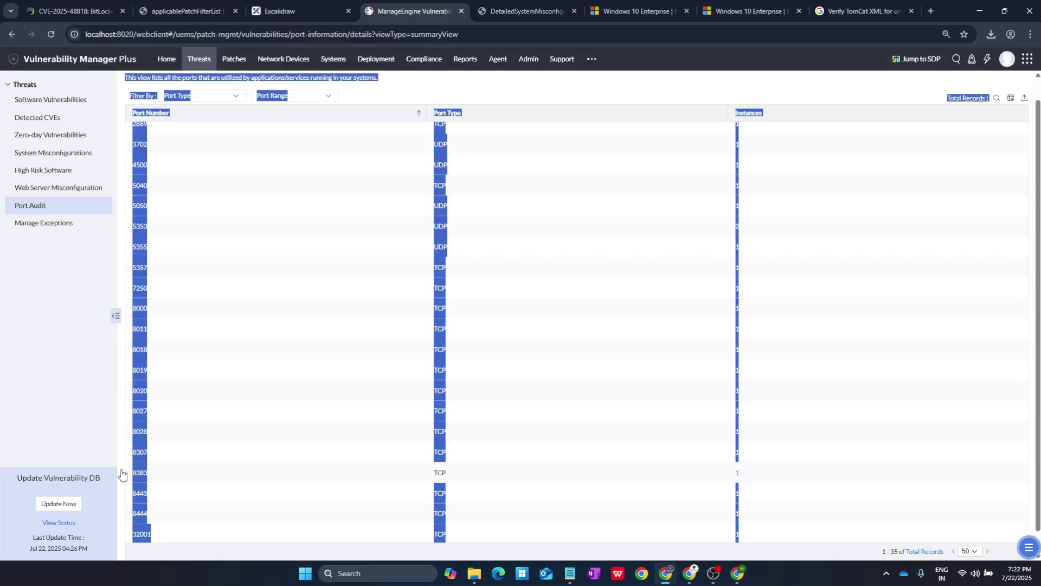
left_click(174, 479)
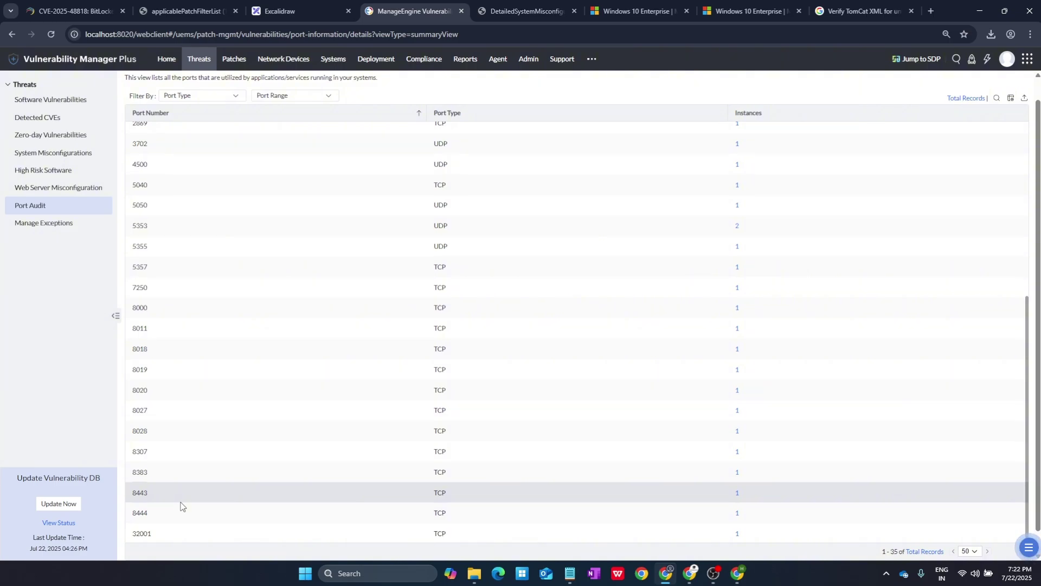
scroll(181, 499, "up", 5)
scroll(227, 325, "down", 5)
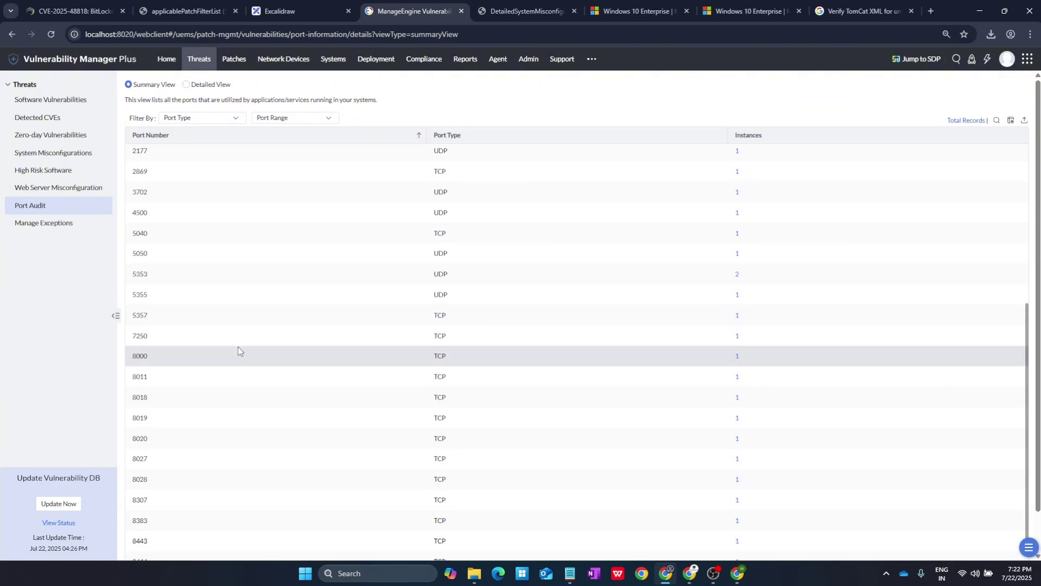
scroll(238, 350, "up", 5)
scroll(304, 313, "down", 5)
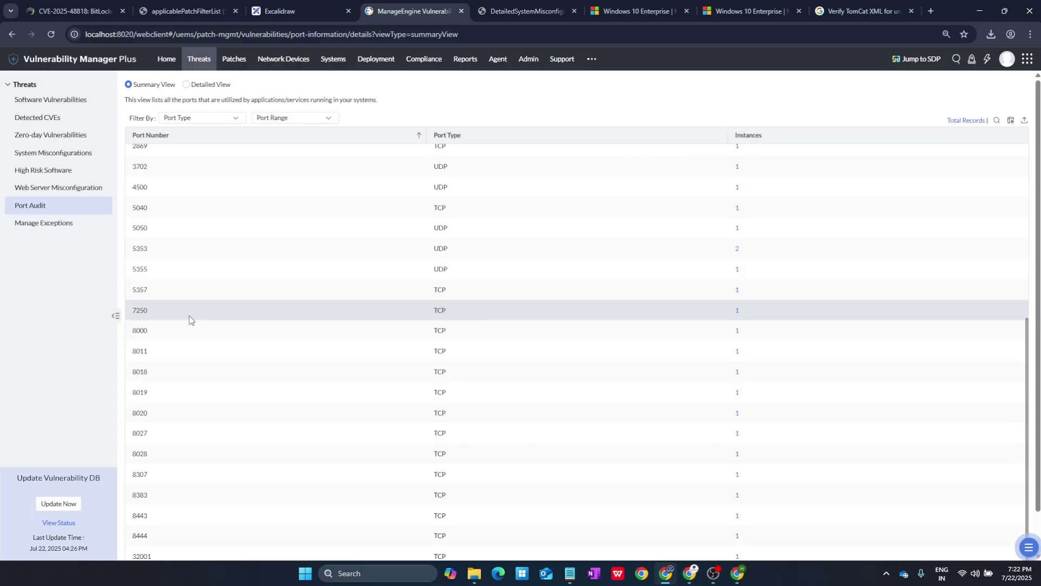
left_click(159, 316)
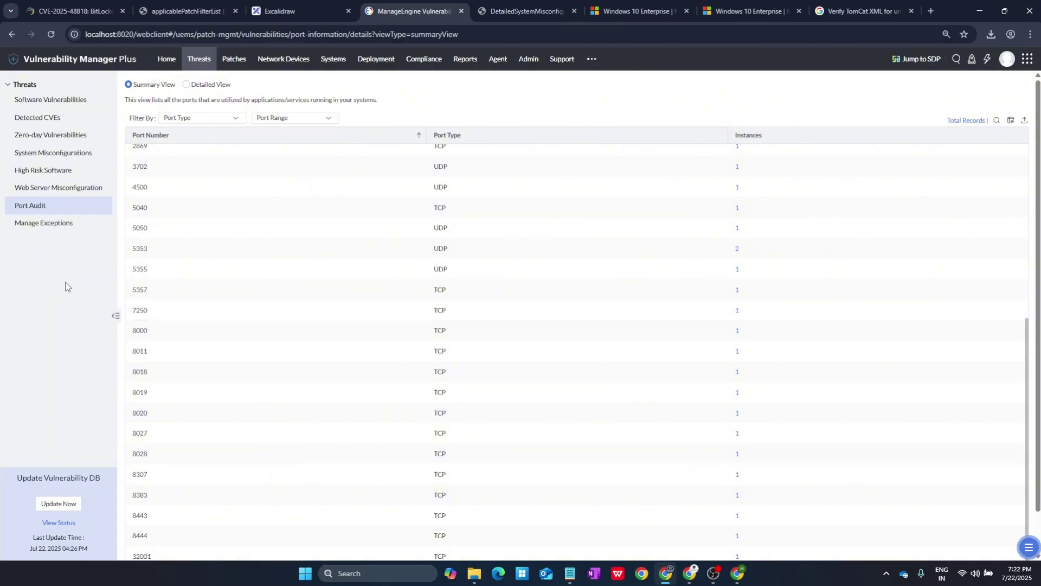
- Check the Manage Exceptions page for threats and look through the Missing Patches list
left_click(66, 229)
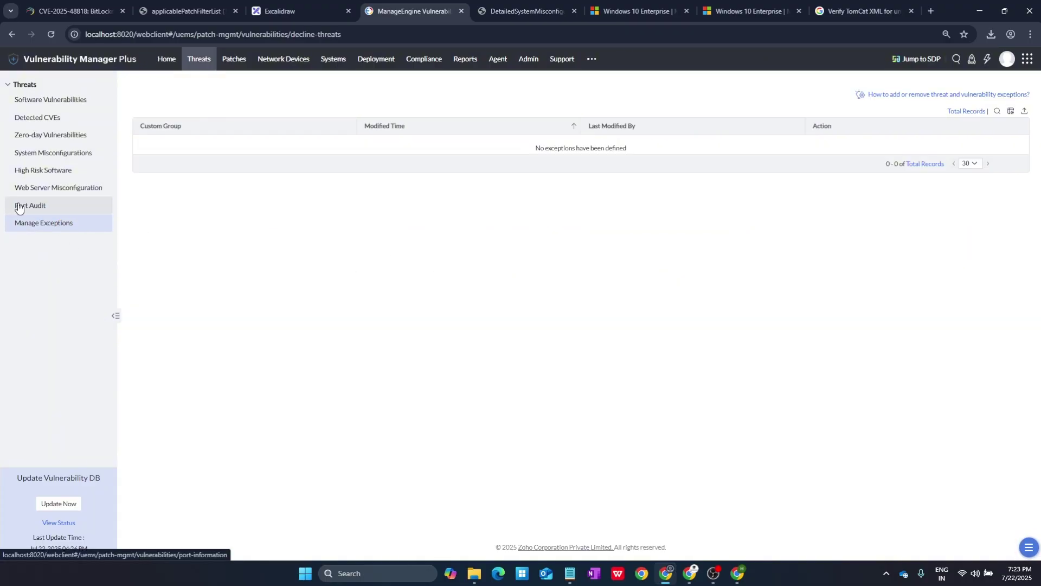
left_click(19, 206)
left_click(234, 59)
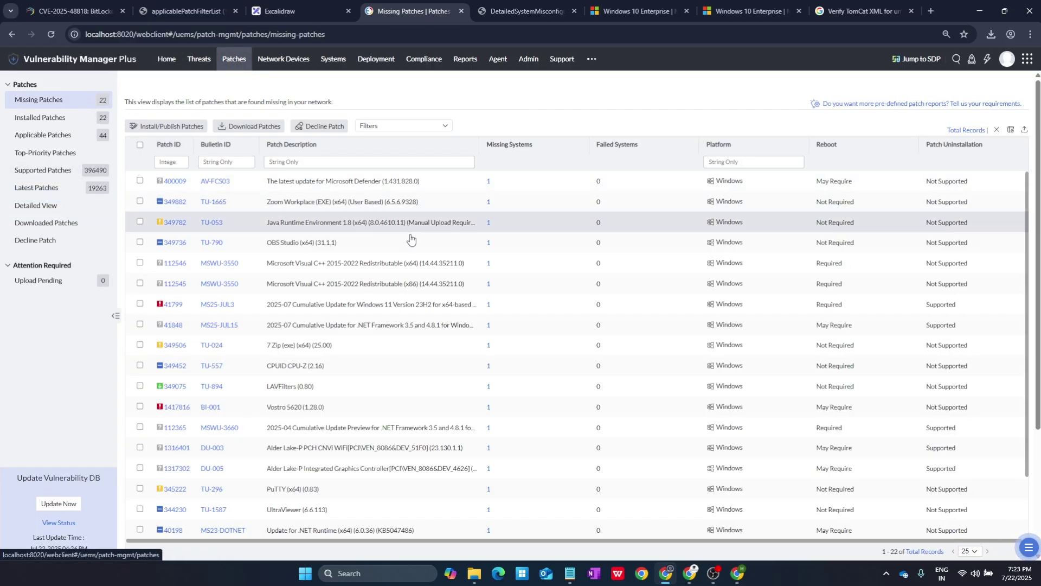
scroll(454, 310, "down", 5)
scroll(454, 311, "up", 5)
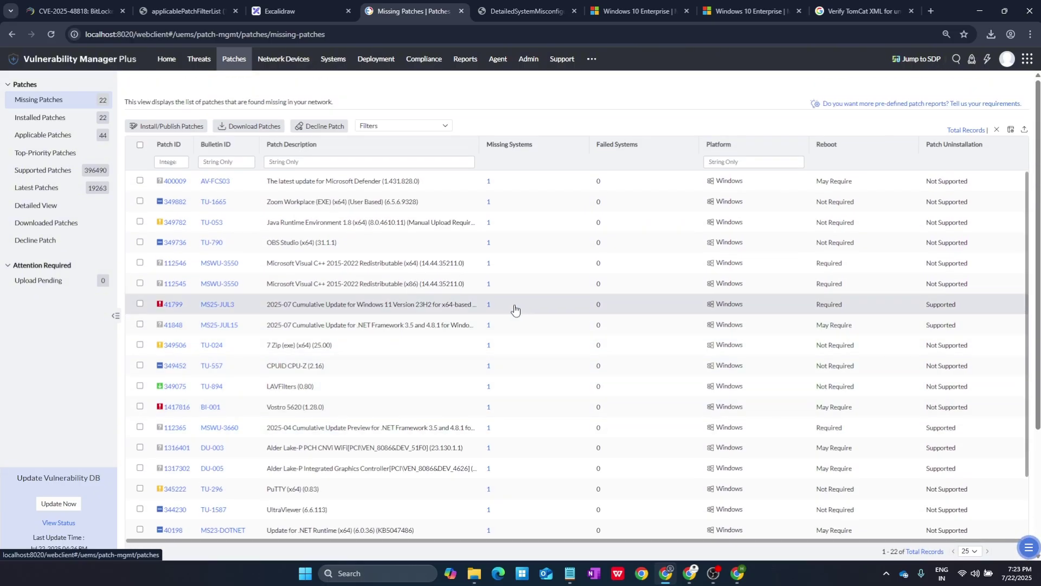
scroll(516, 309, "down", 2)
scroll(516, 318, "up", 2)
- Read the Oracle Patch Download Failure article linked from the missing Java Runtime Environment 1.8 patch, and close the patch's details
left_click(176, 224)
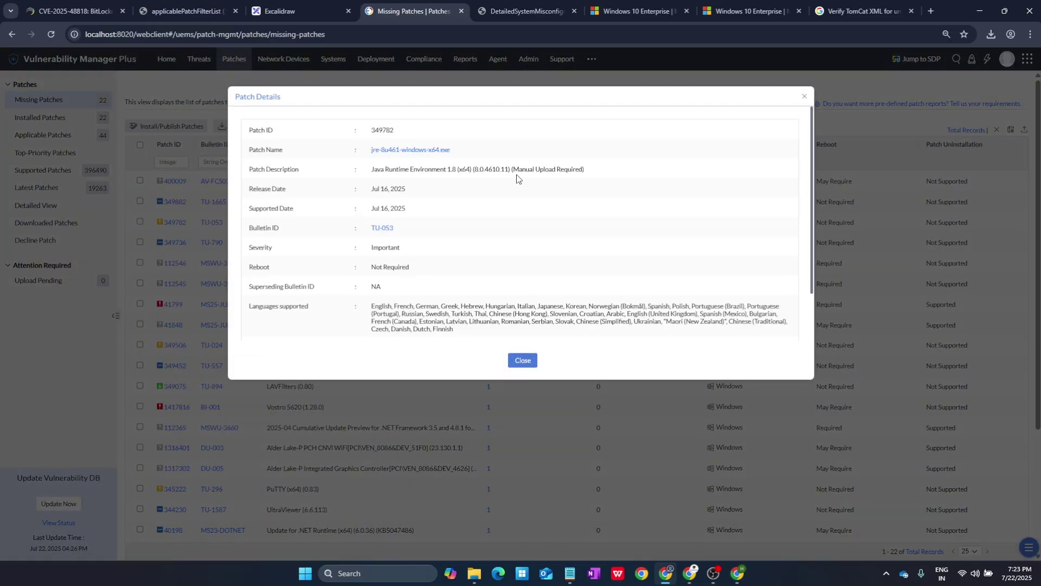
left_click(420, 149)
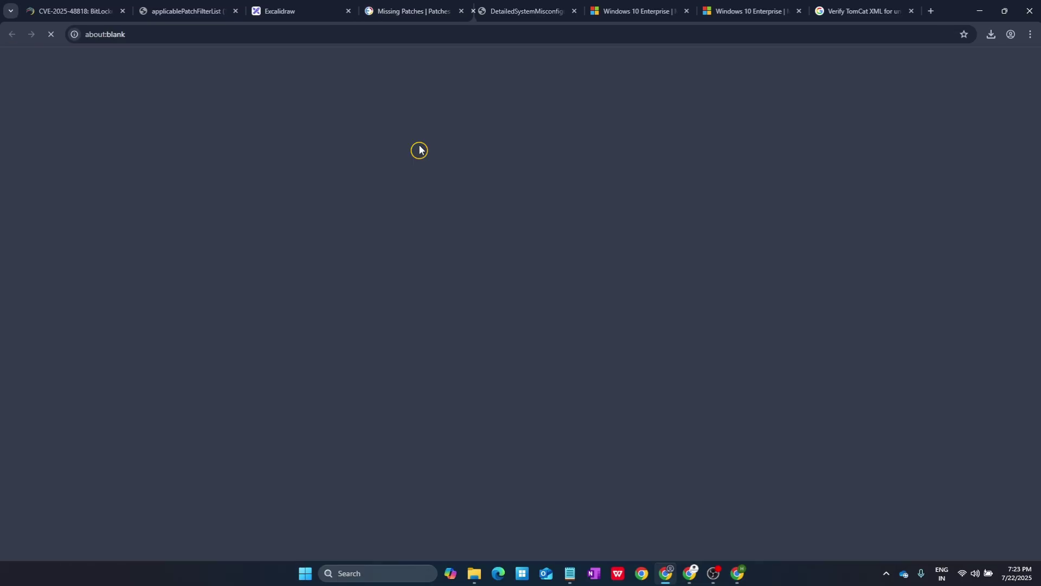
scroll(720, 362, "down", 15)
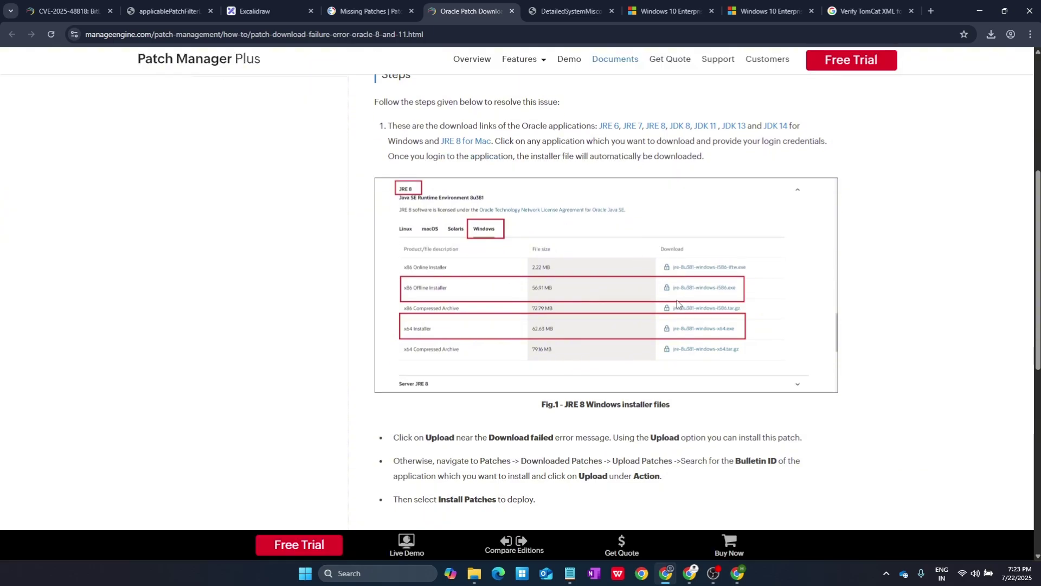
scroll(720, 364, "down", 5)
scroll(720, 363, "up", 20)
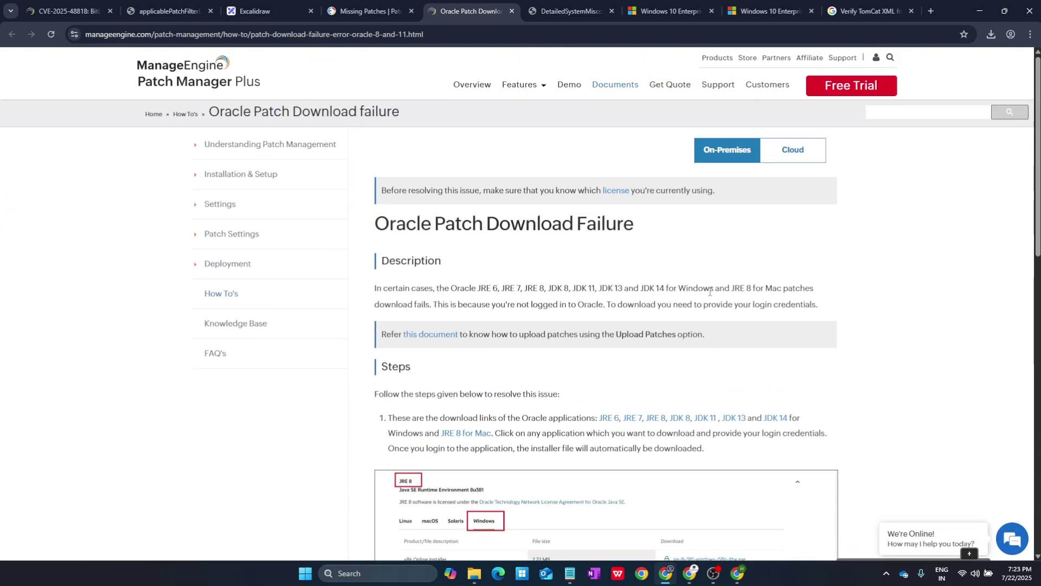
scroll(710, 292, "down", 5)
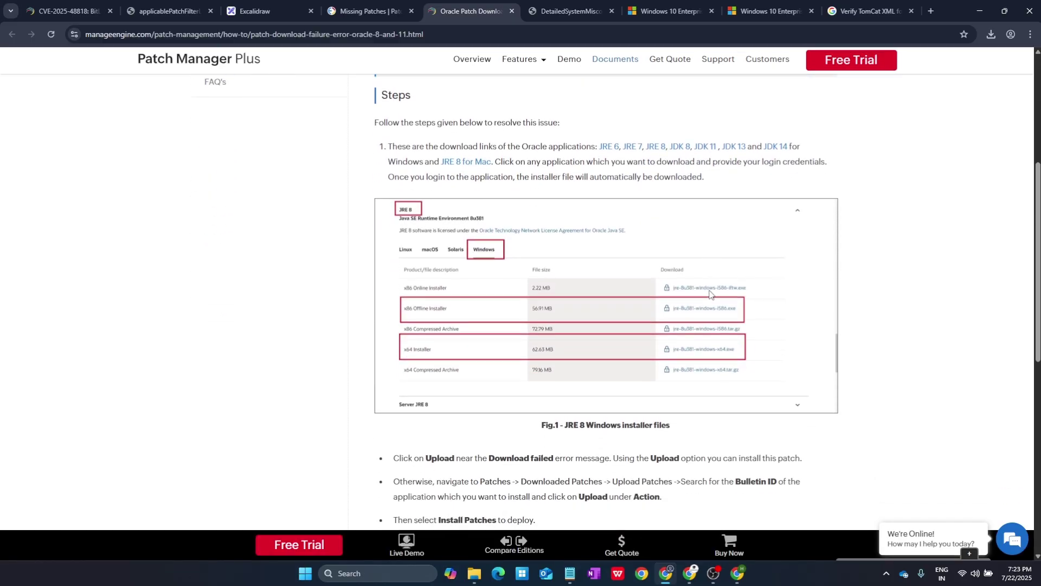
scroll(710, 294, "down", 9)
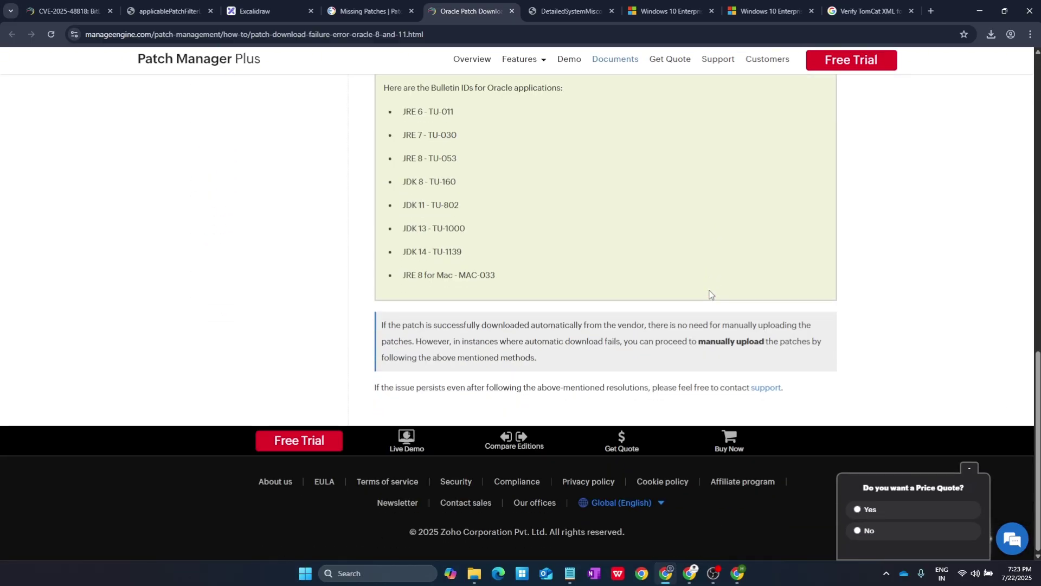
scroll(711, 294, "up", 7)
scroll(710, 293, "up", 10)
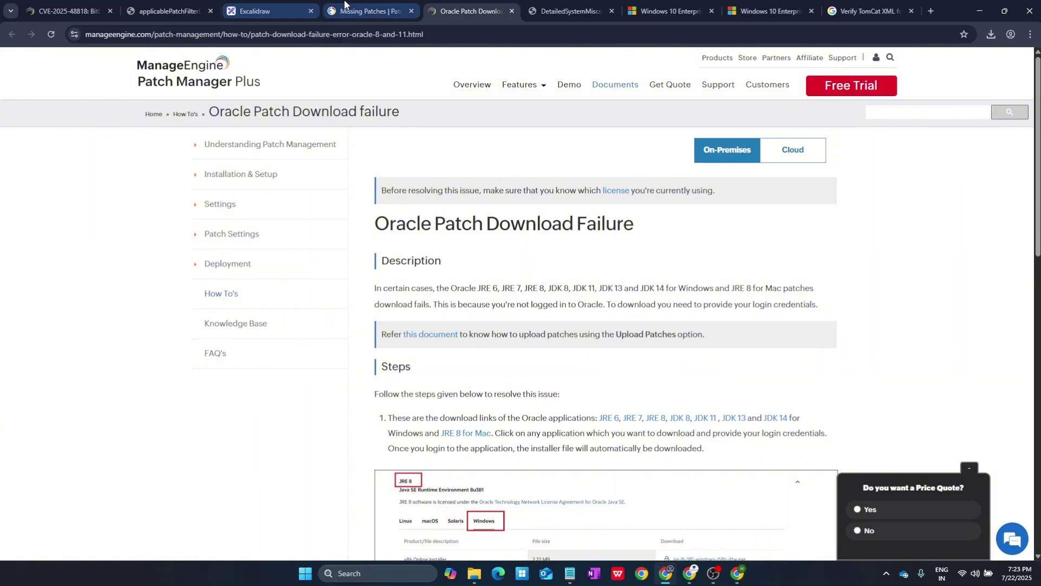
left_click(358, 11)
left_click(519, 363)
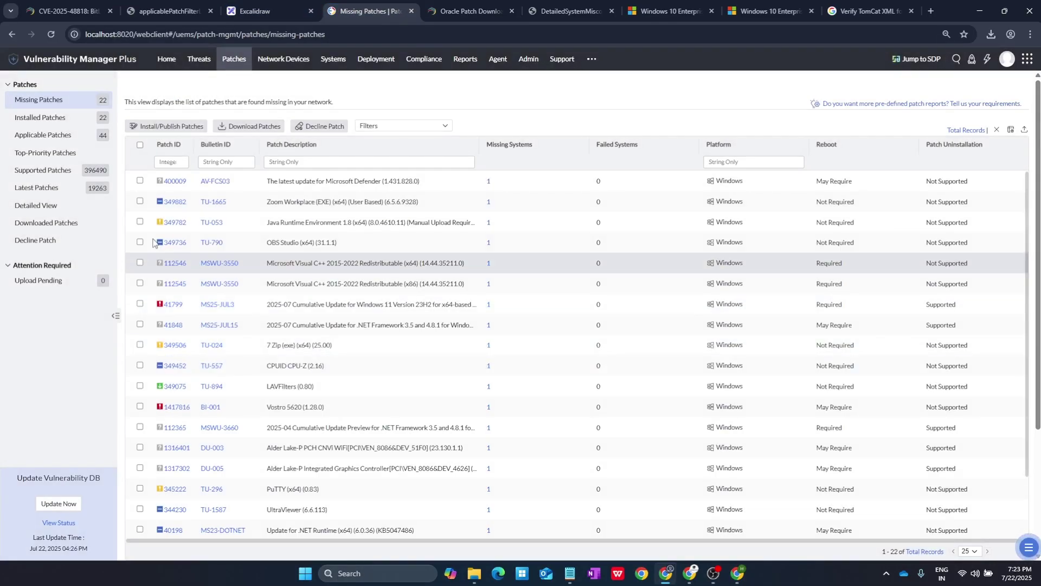
- Look through the Supported Patches, Latest Patches and Missing Patches lists
left_click(79, 174)
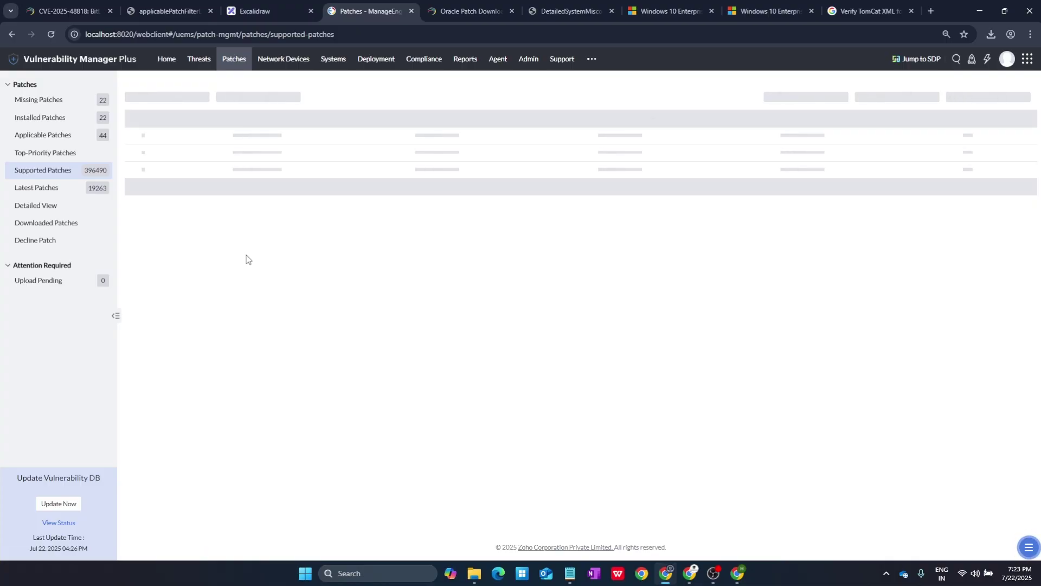
left_click(66, 188)
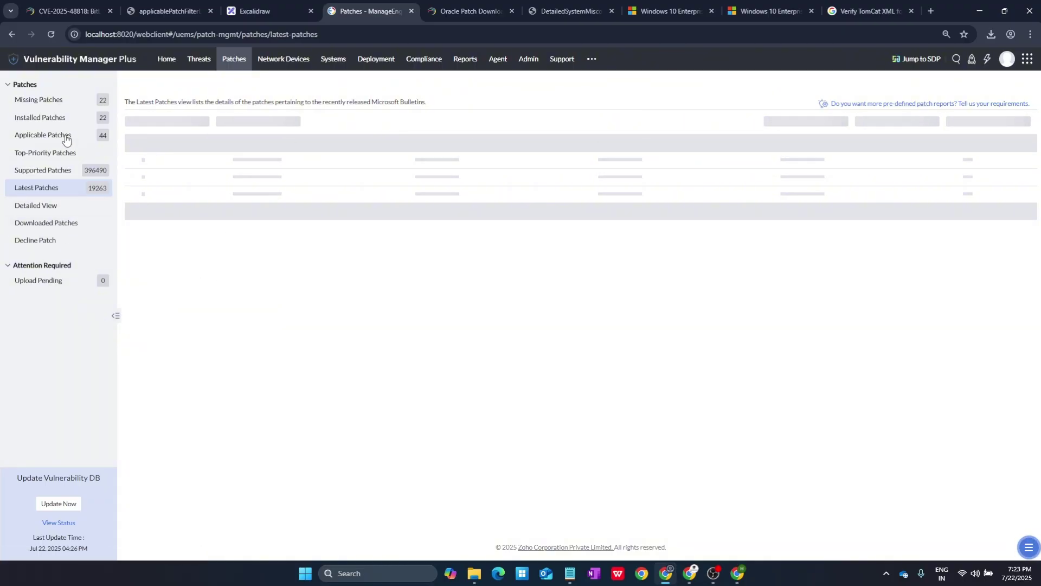
left_click(76, 101)
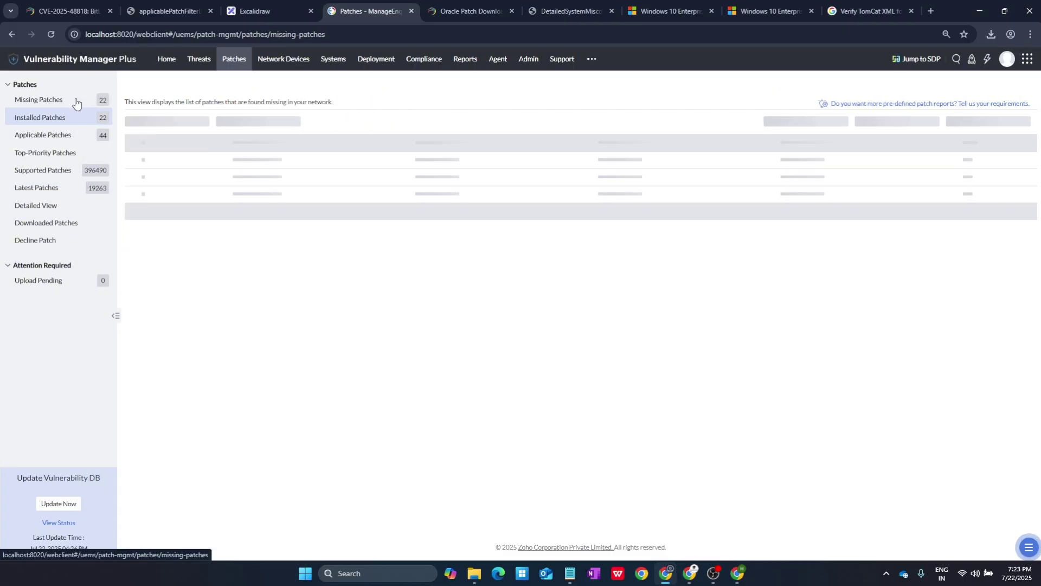
scroll(415, 275, "down", 3)
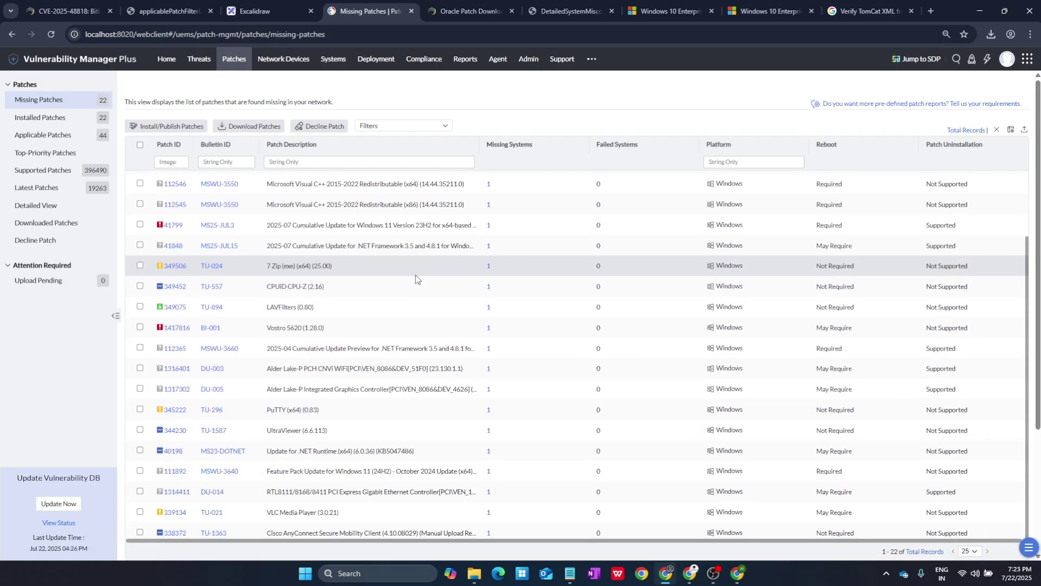
scroll(425, 321, "up", 3)
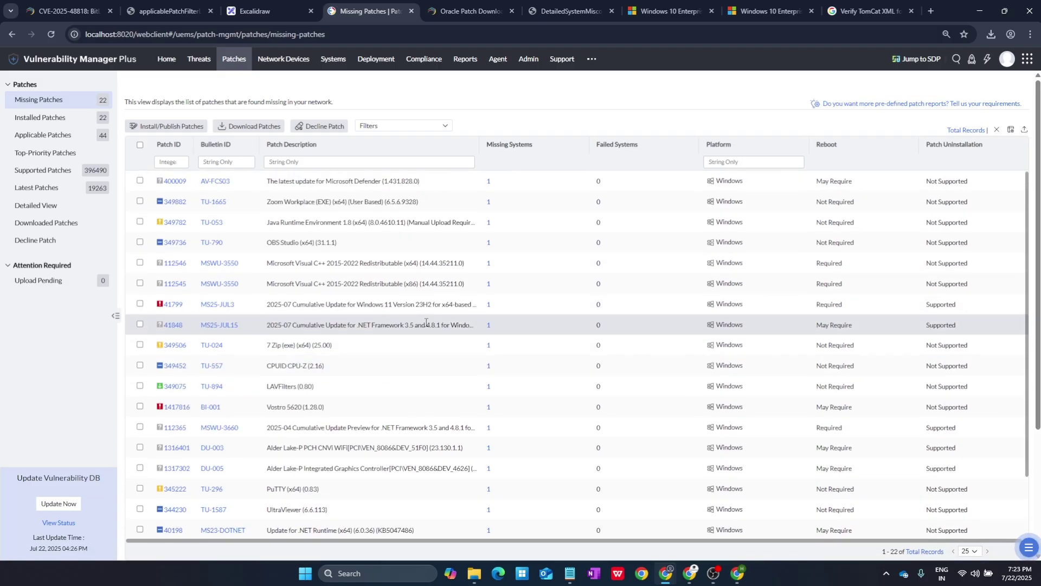
- Review the Applicable Patches list and check the details of the Mozilla Firefox (x64) patch
left_click(74, 141)
scroll(517, 349, "down", 3)
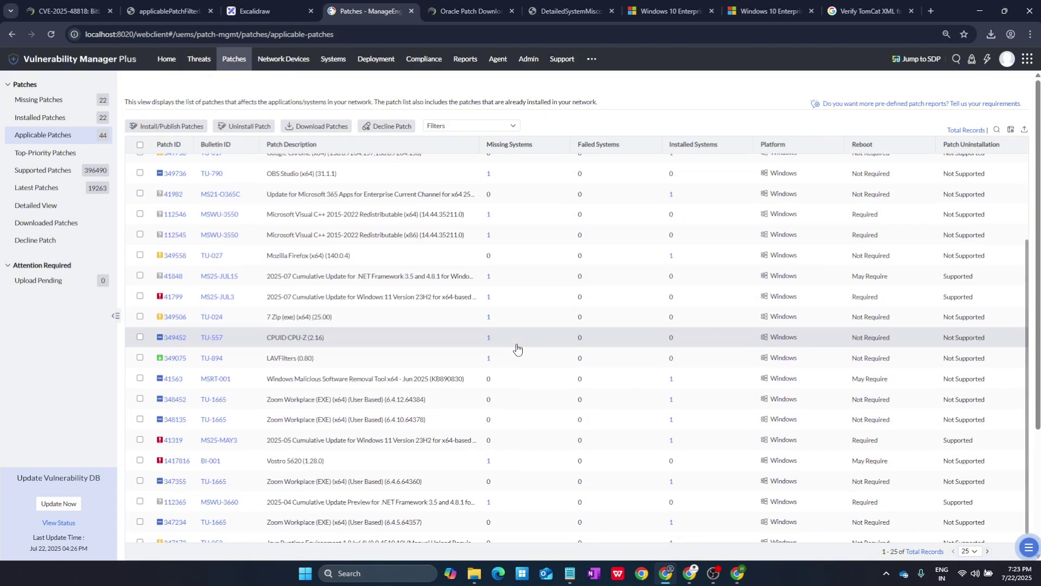
scroll(517, 349, "down", 1)
scroll(515, 434, "down", 5)
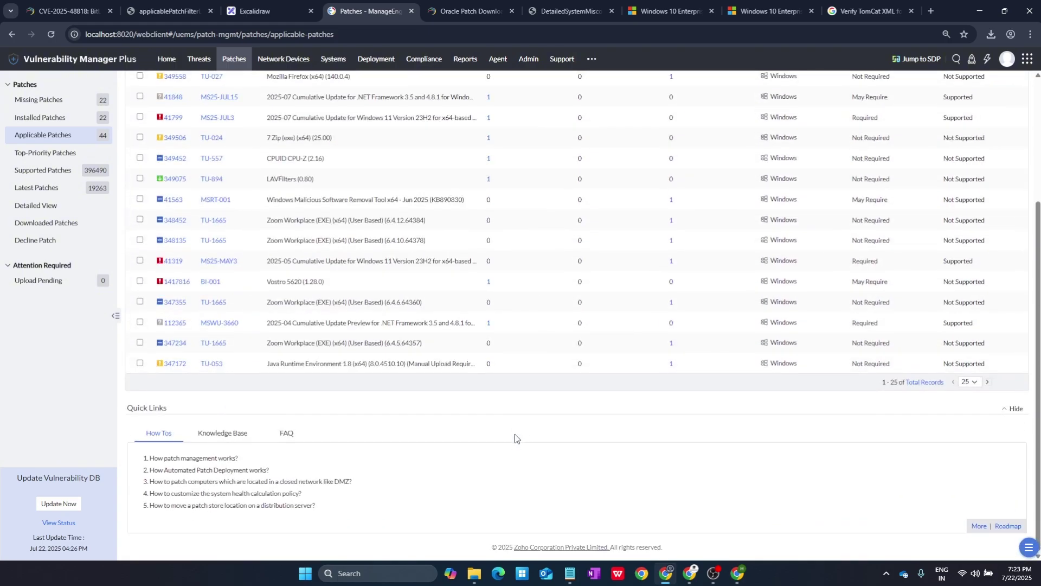
scroll(515, 438, "up", 3)
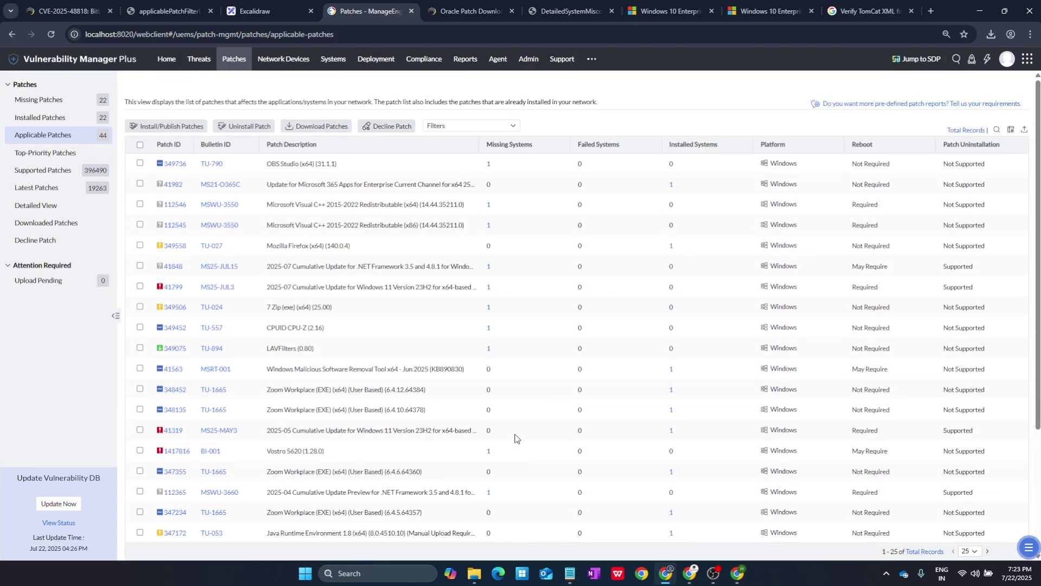
left_click(174, 247)
left_click(521, 360)
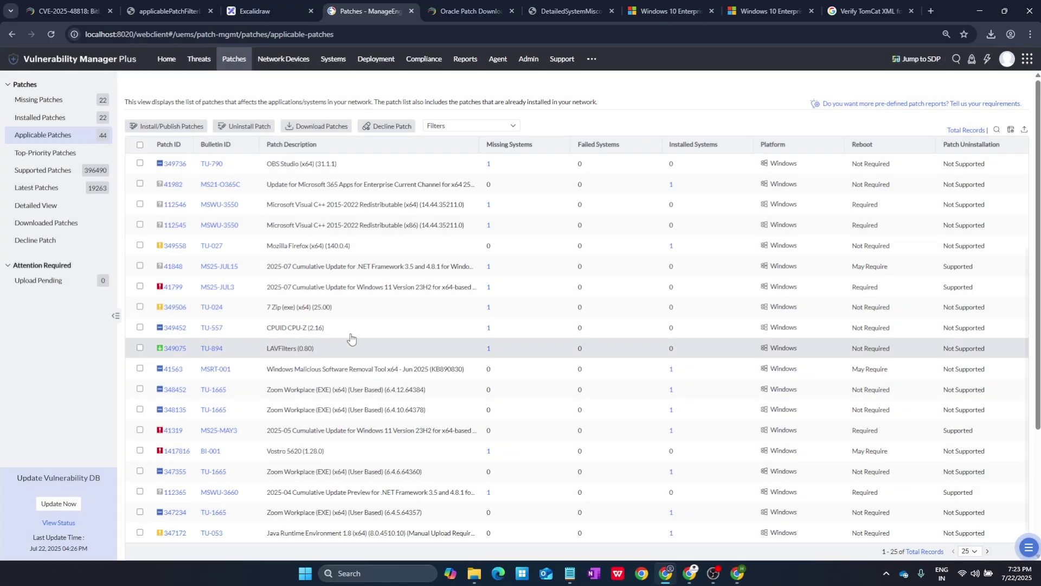
- Start downloading the patch file from the details of the 2025-07 Windows 11 23H2 cumulative update, patch 41799, and cancel the download
left_click(173, 288)
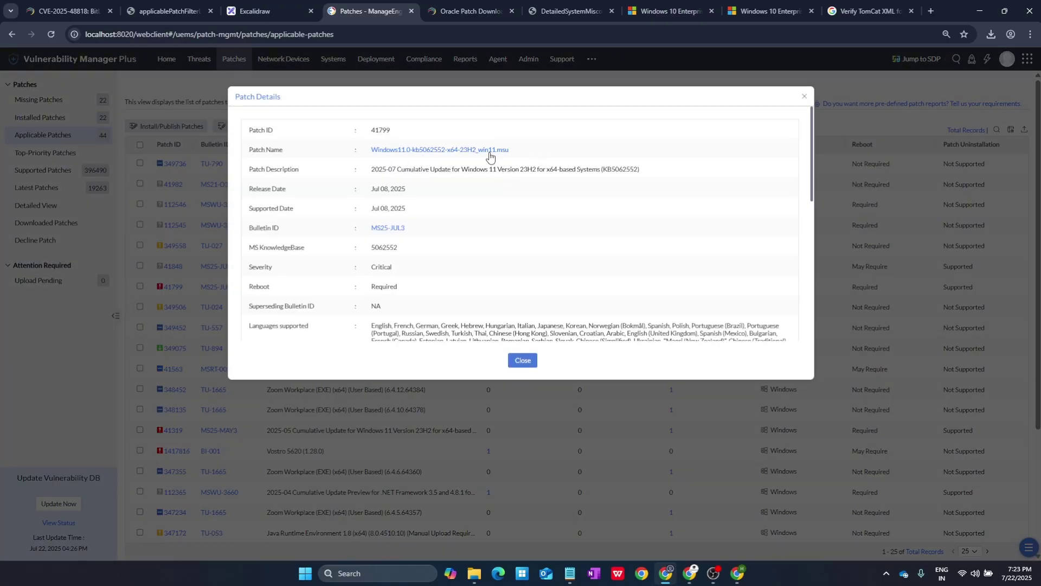
left_click(466, 151)
left_click(990, 36)
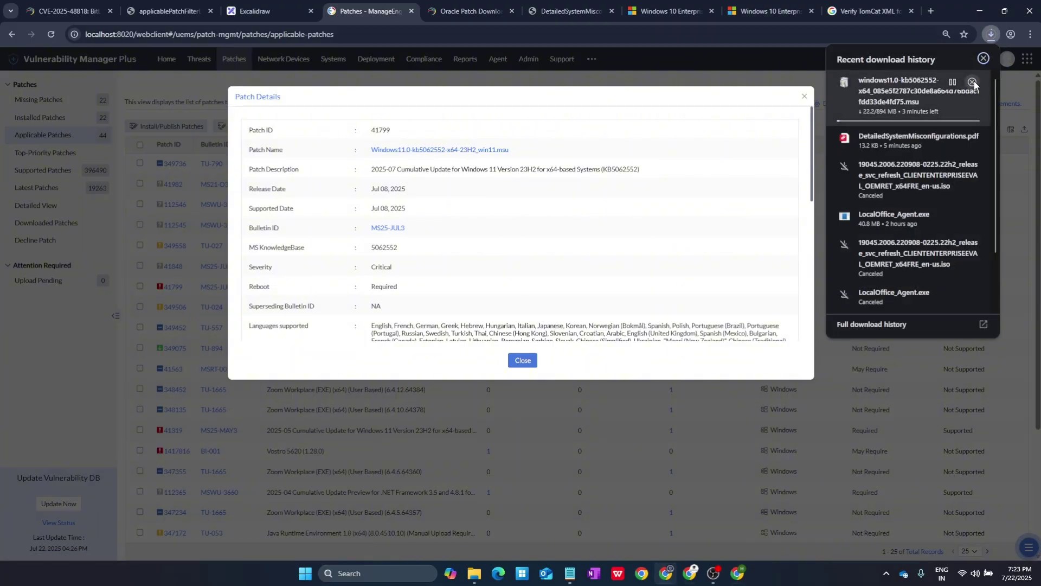
left_click(706, 232)
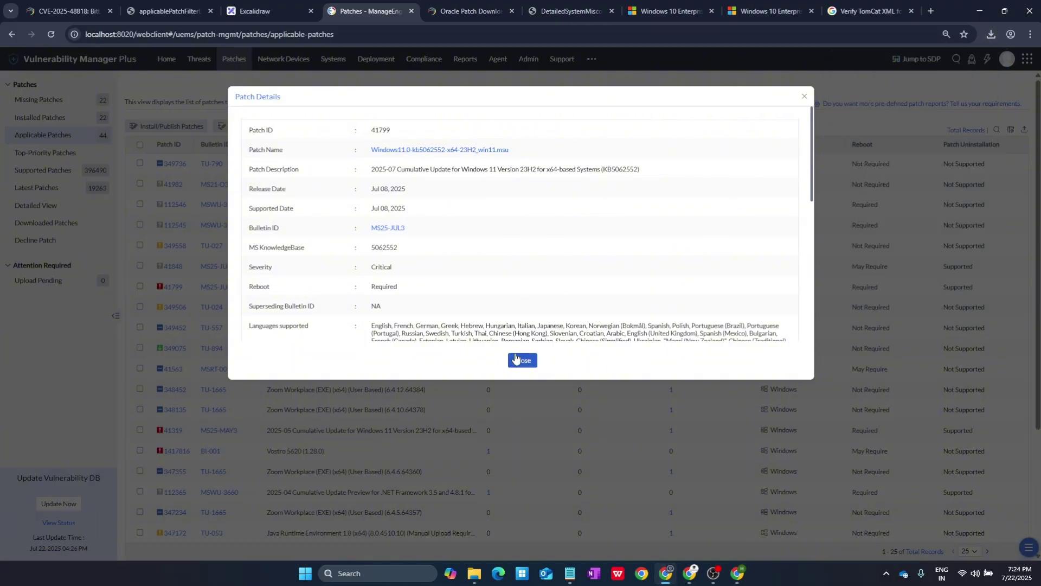
- Read through the patch details of the Windows 11 23H2 cumulative update KB5062552 and close them
left_click_drag(521, 154, 368, 151)
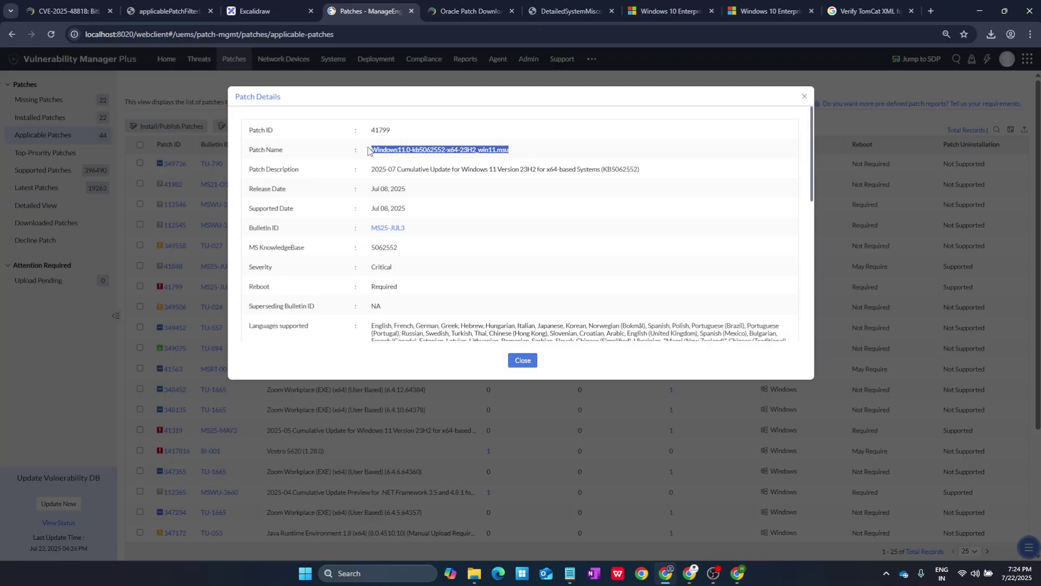
scroll(561, 235, "down", 7)
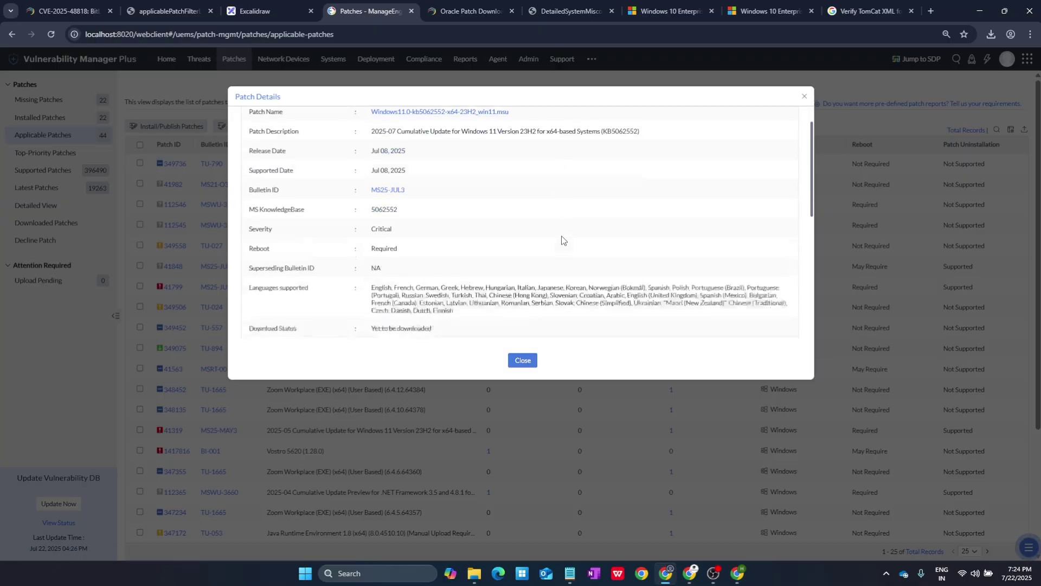
scroll(562, 241, "up", 10)
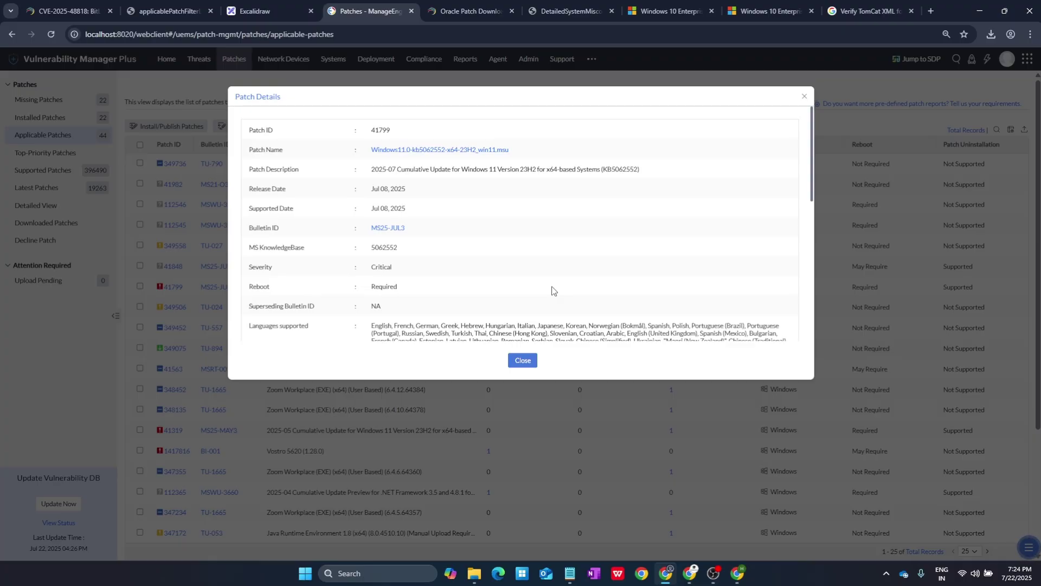
left_click(533, 359)
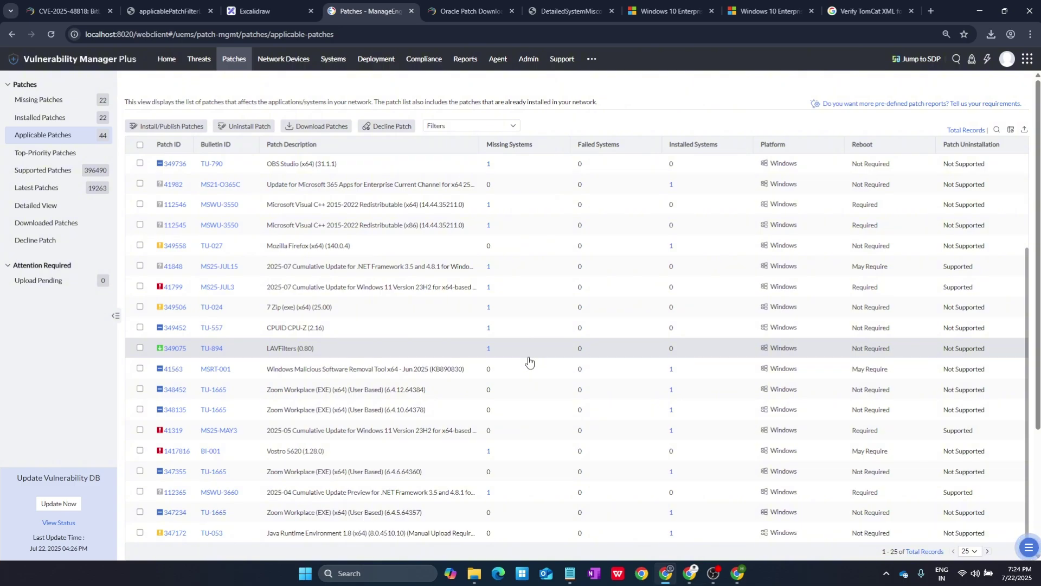
- Check the managed network devices page and the managed, scan and highly vulnerable systems lists
left_click(280, 61)
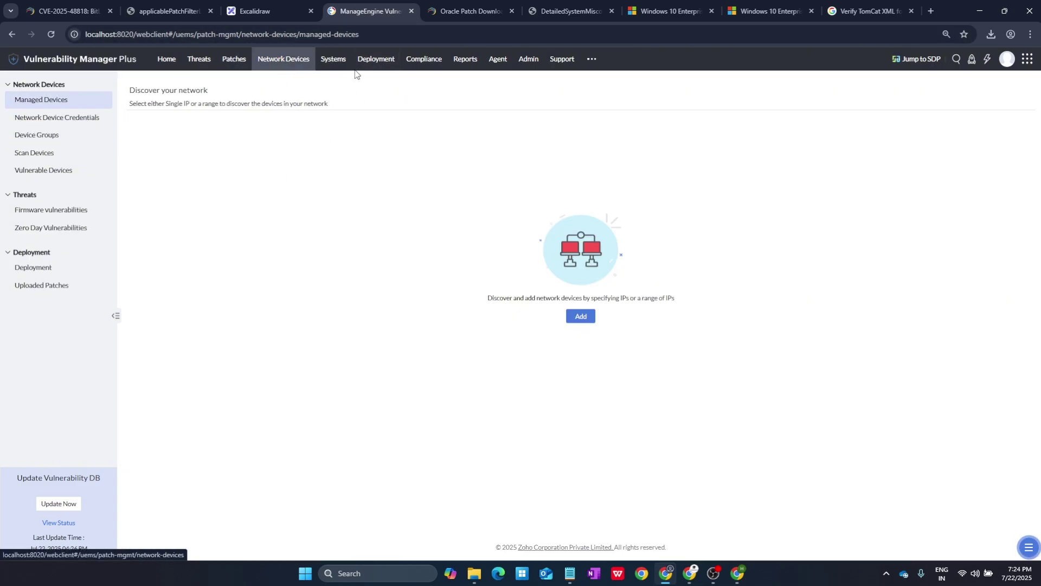
left_click(333, 60)
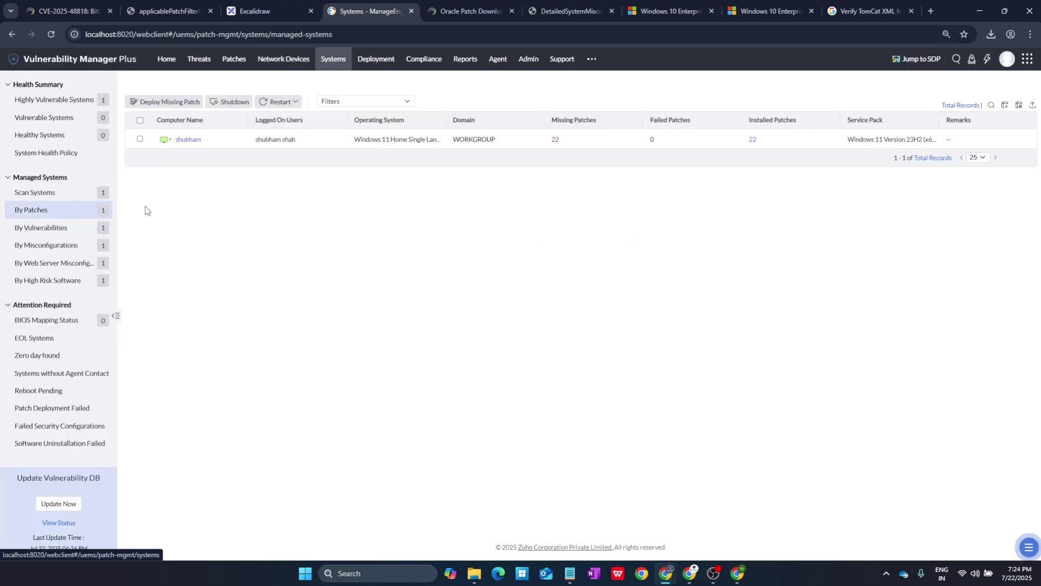
left_click(93, 194)
left_click(87, 100)
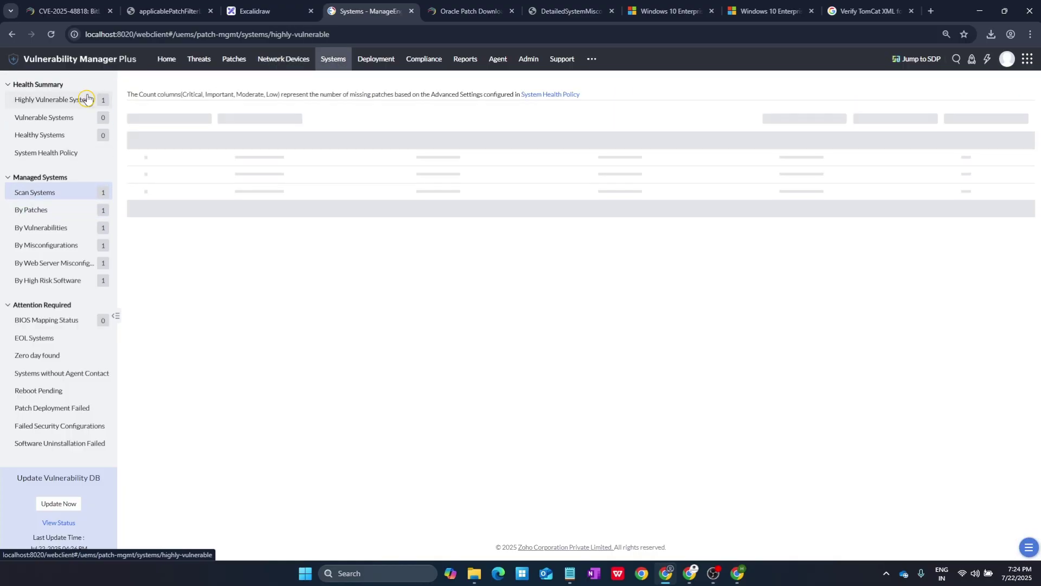
- Export the detailed view of Software Vulnerabilities as PDF, acknowledging that the report may disclose personal identity
left_click(201, 60)
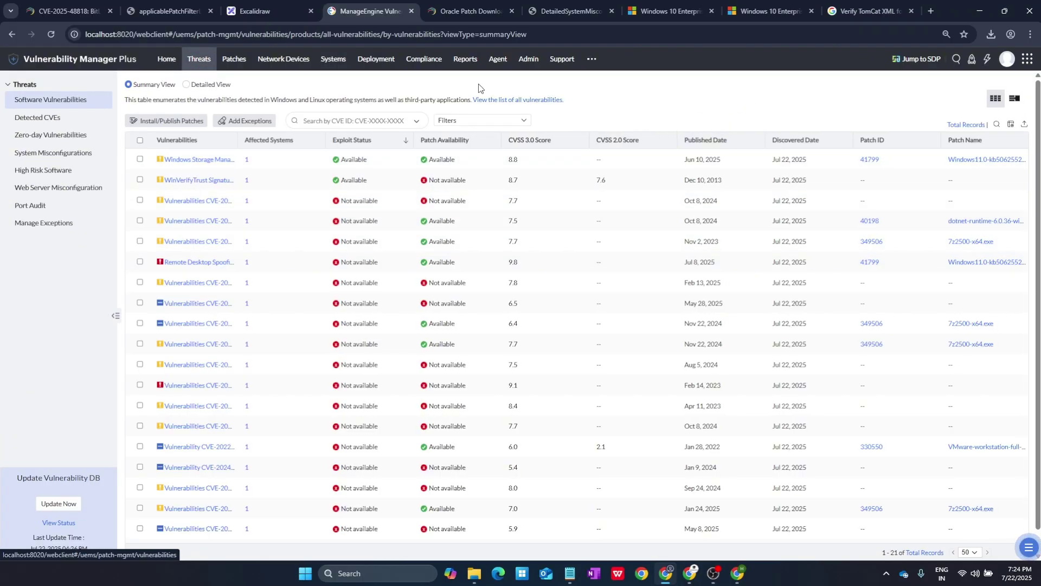
left_click(187, 84)
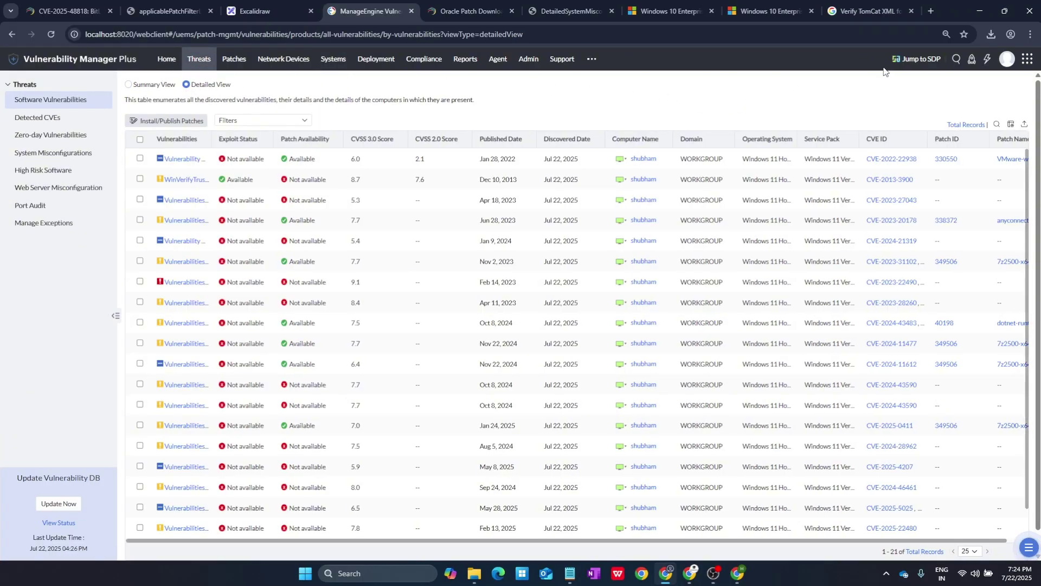
left_click(1024, 124)
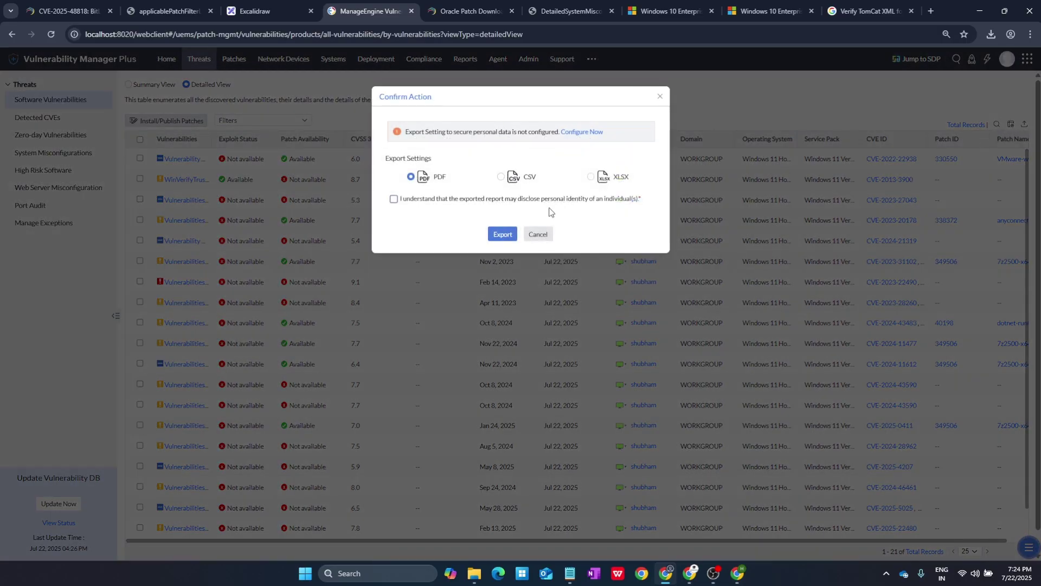
left_click(500, 233)
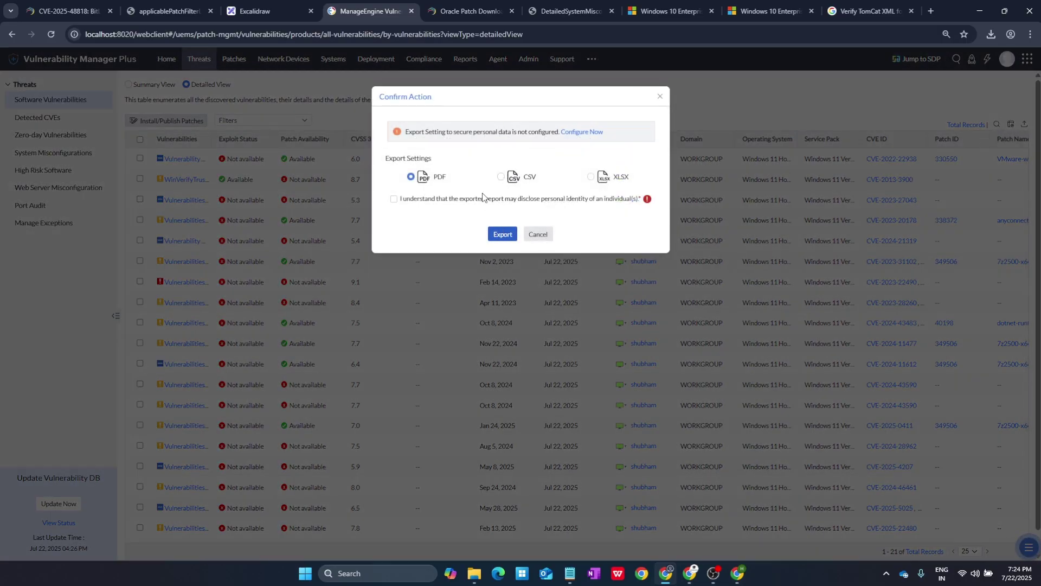
left_click(394, 199)
left_click(501, 234)
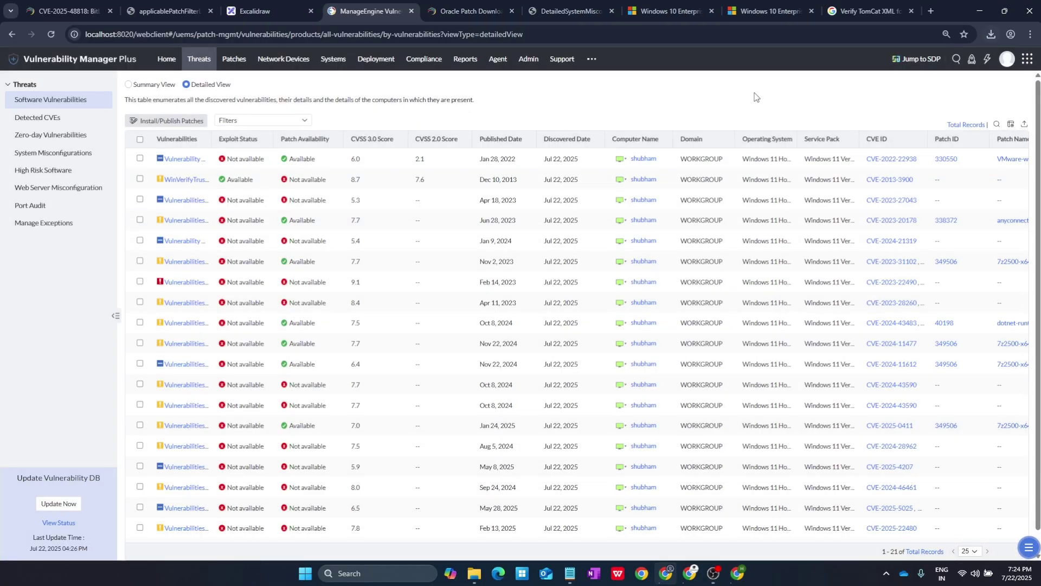
- Export the Missing Patches list as PDF, acknowledging the personal identity disclosure
left_click(235, 63)
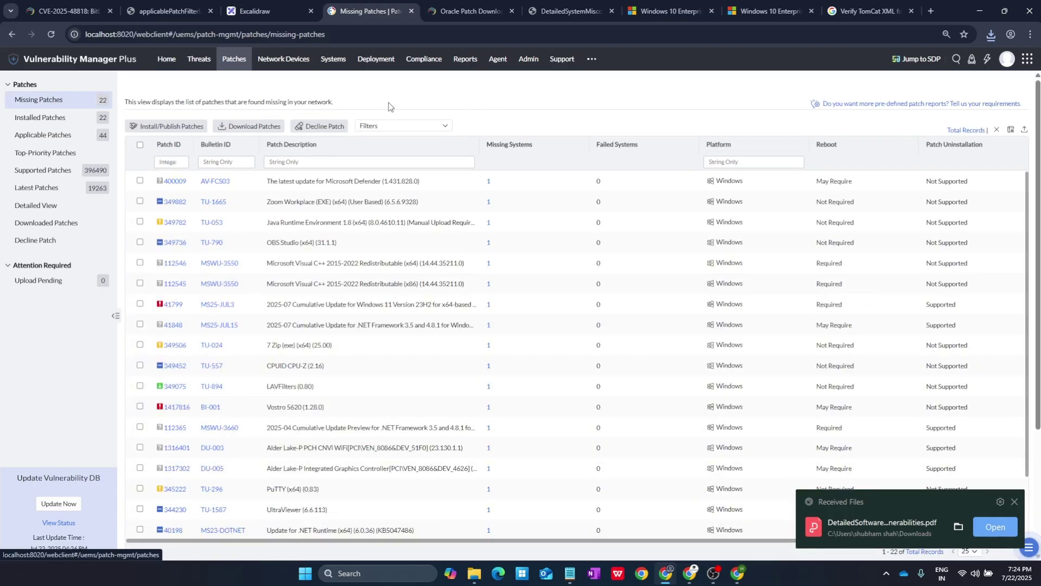
left_click(1024, 132)
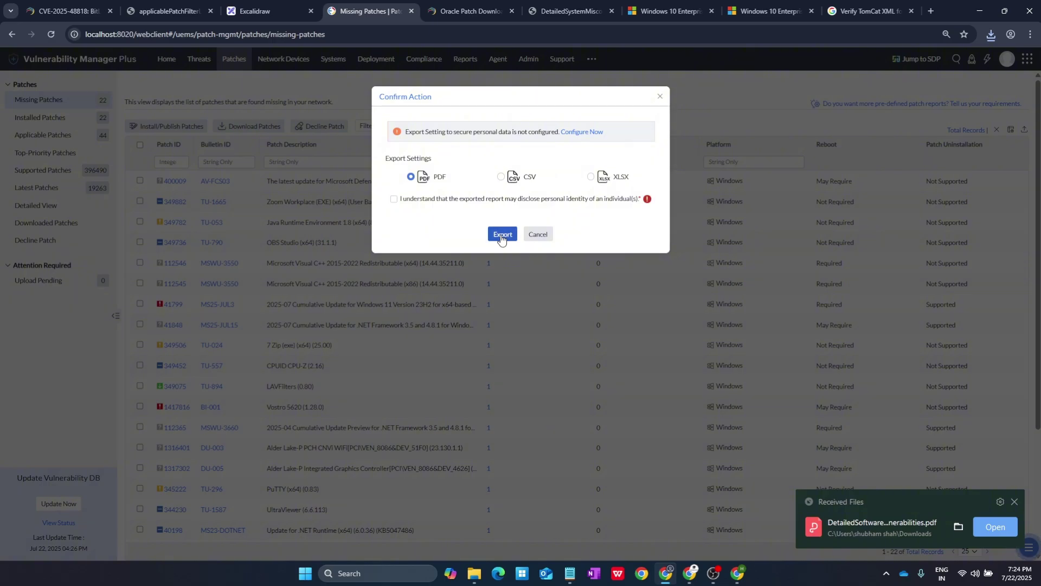
left_click(394, 199)
left_click(501, 234)
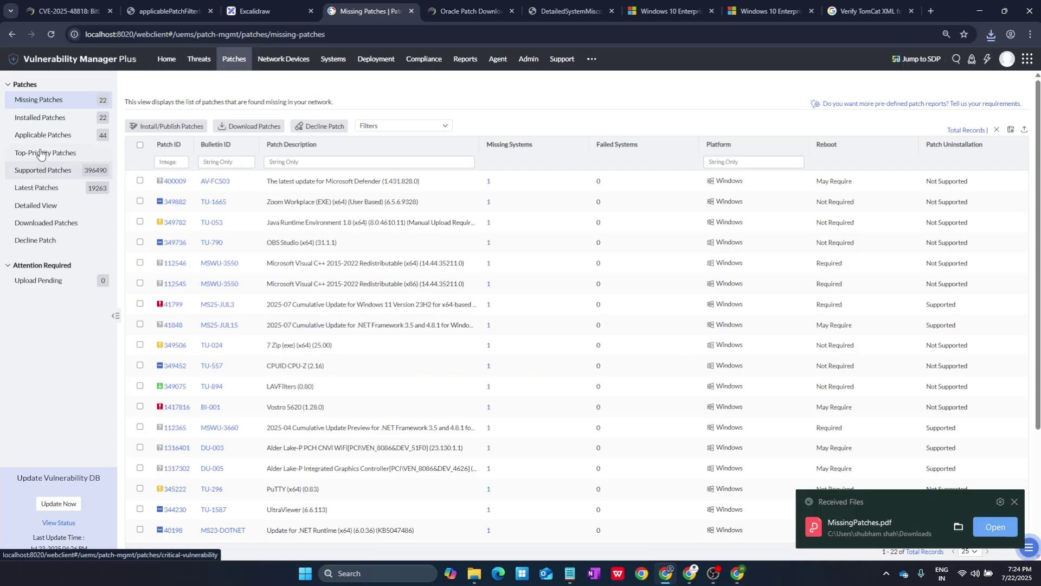
- Export the detailed view of System Misconfigurations as PDF with the personal identity disclosure acknowledged
left_click(200, 59)
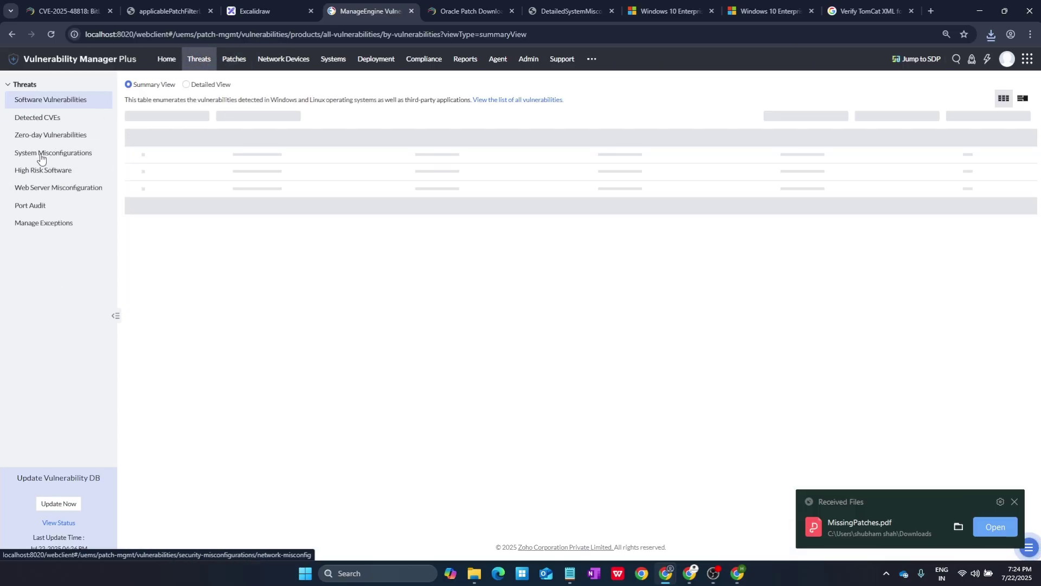
left_click(41, 154)
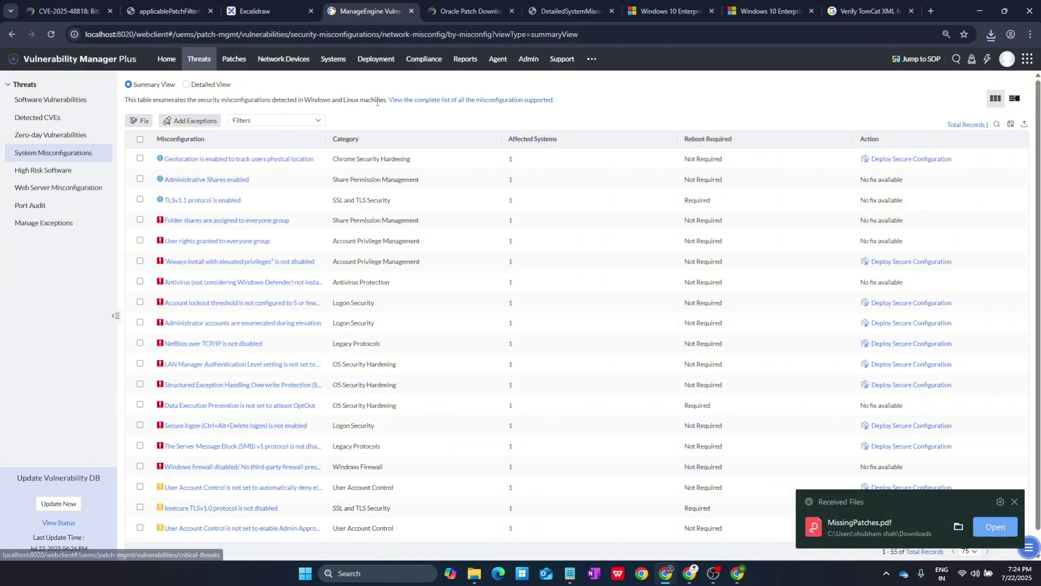
left_click(187, 84)
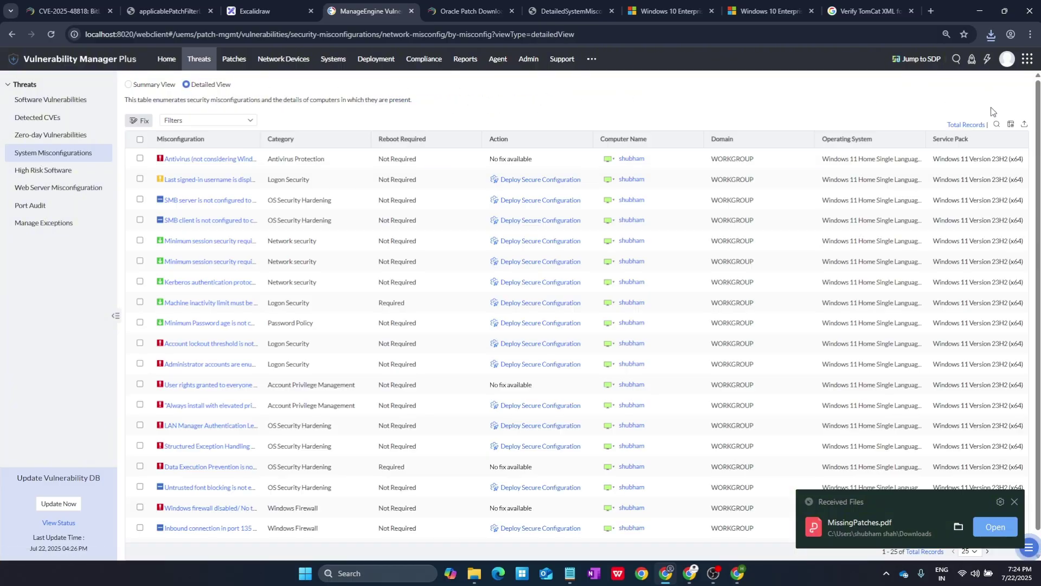
left_click(1024, 125)
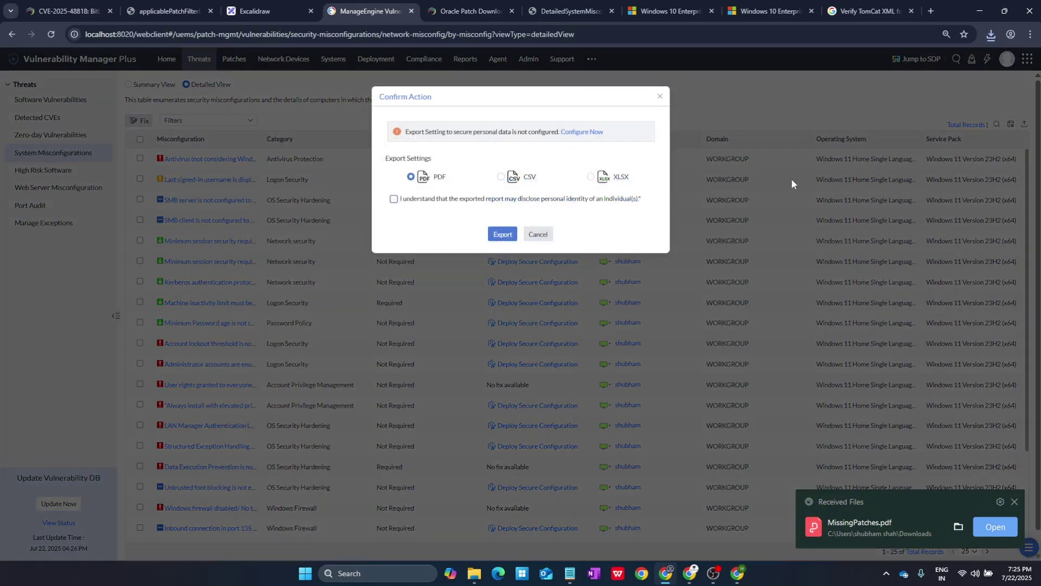
left_click(394, 199)
left_click(502, 234)
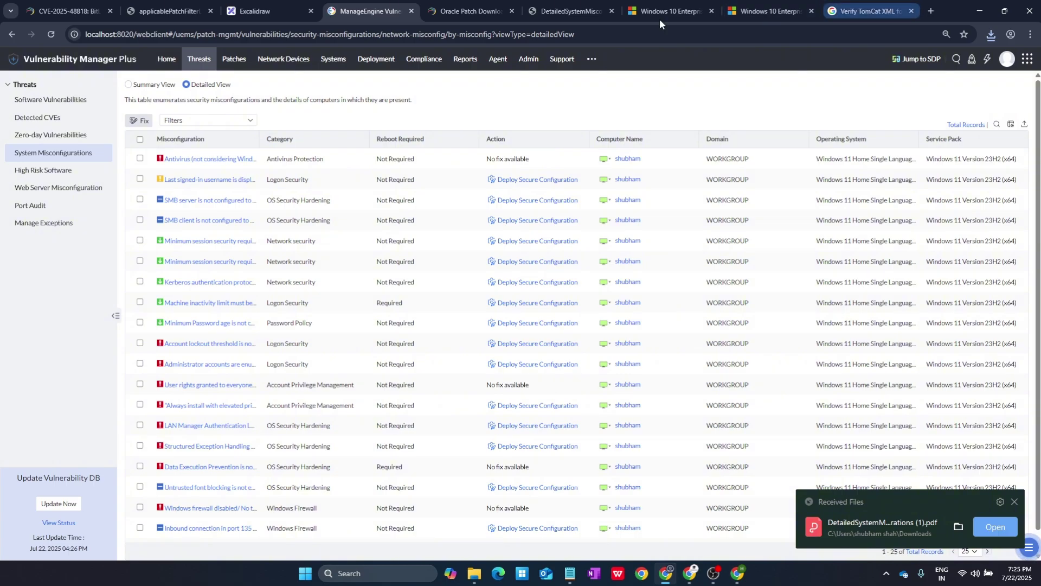
- Switch to Excalidraw and draw a large rounded rectangle with a light yellow background on an empty part of the canvas
left_click(264, 5)
mouse_move(937, 235)
left_mouse_down()
mouse_move(93, 158)
mouse_move(2, 172)
left_mouse_up()
left_click(456, 68)
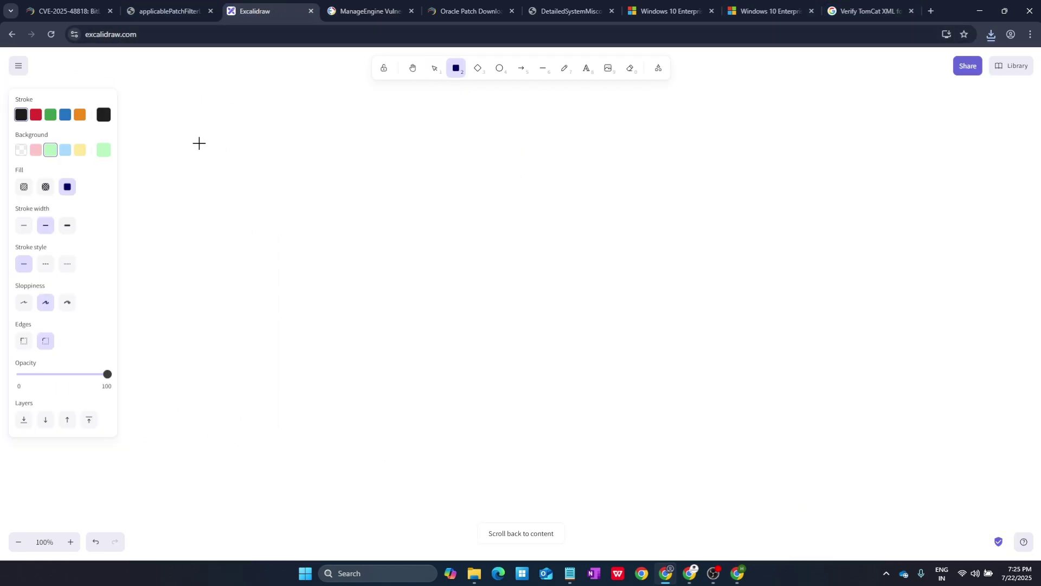
left_click_drag(199, 144, 909, 432)
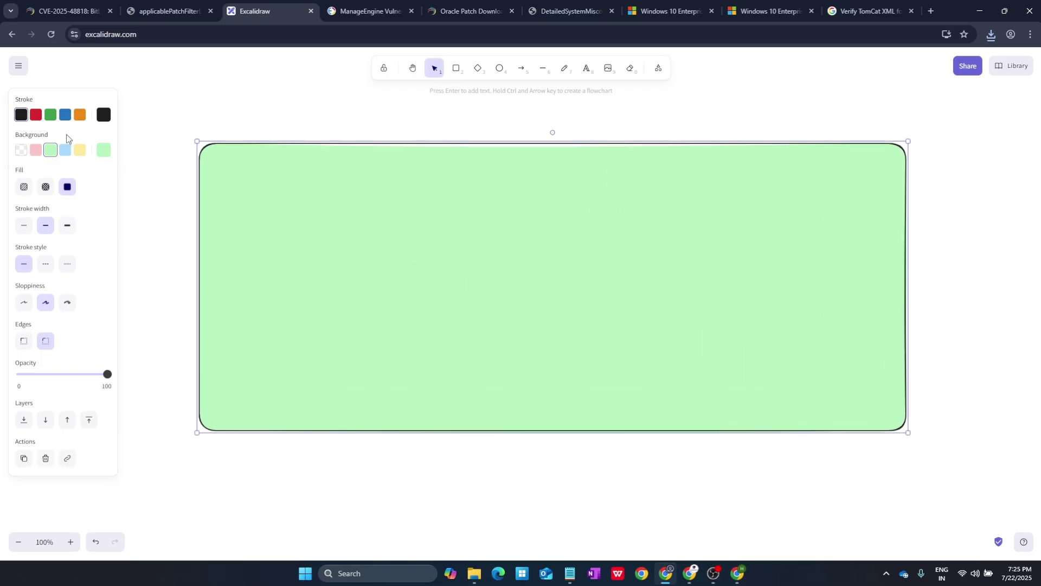
left_click(80, 150)
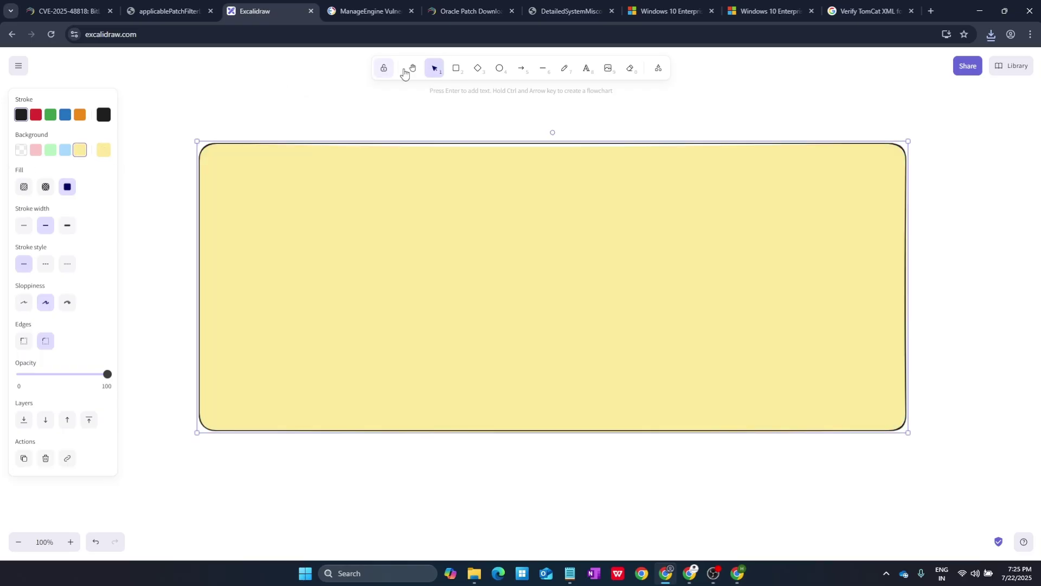
- Draw three similarly sized diamonds side by side in a row inside the yellow rectangle
left_click(479, 69)
left_click_drag(240, 217, 428, 374)
left_click_drag(348, 317, 329, 294)
left_click(479, 69)
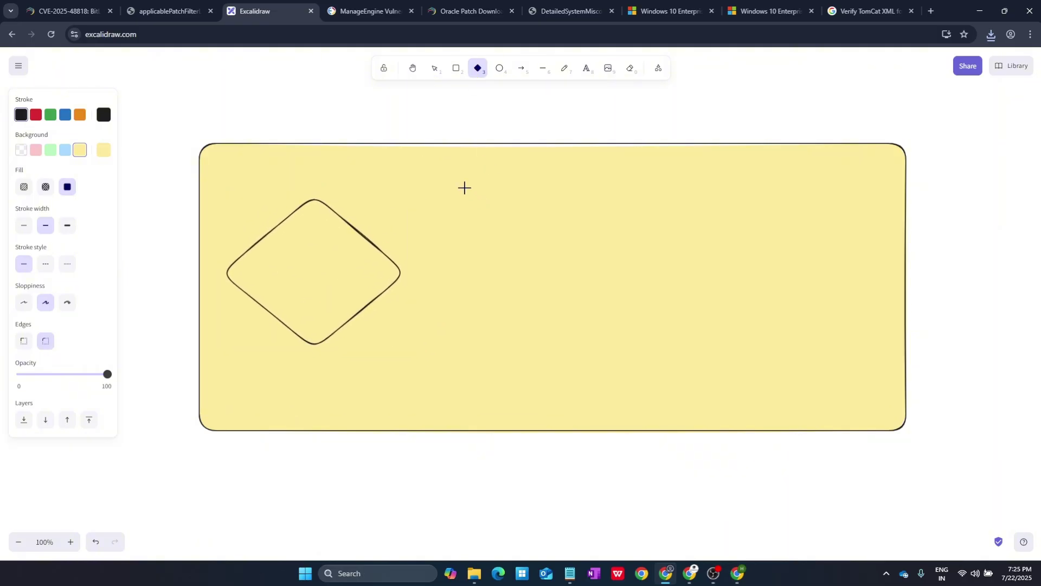
left_click_drag(464, 188, 668, 353)
left_click_drag(586, 316, 560, 317)
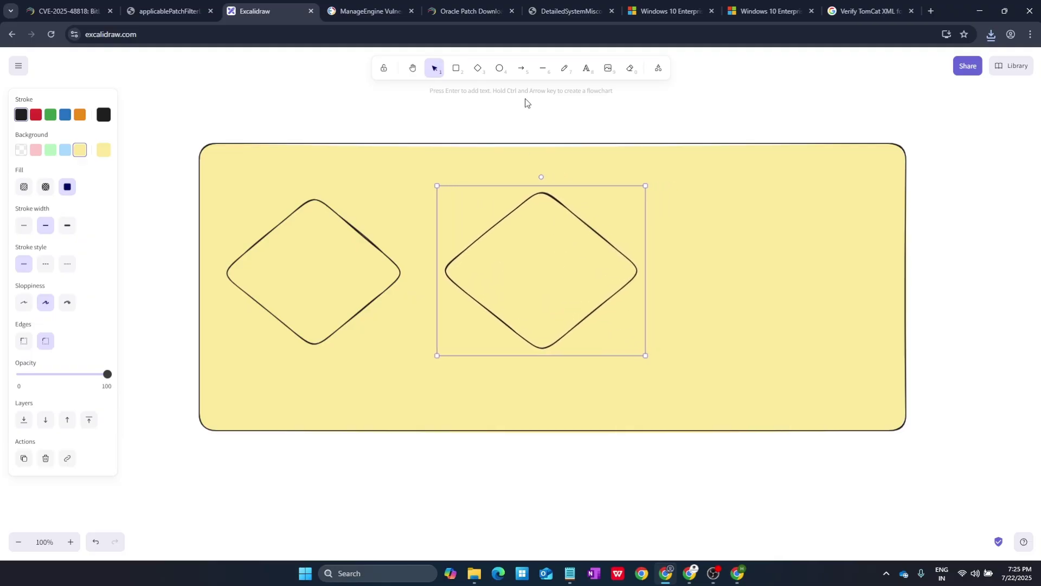
left_click(478, 69)
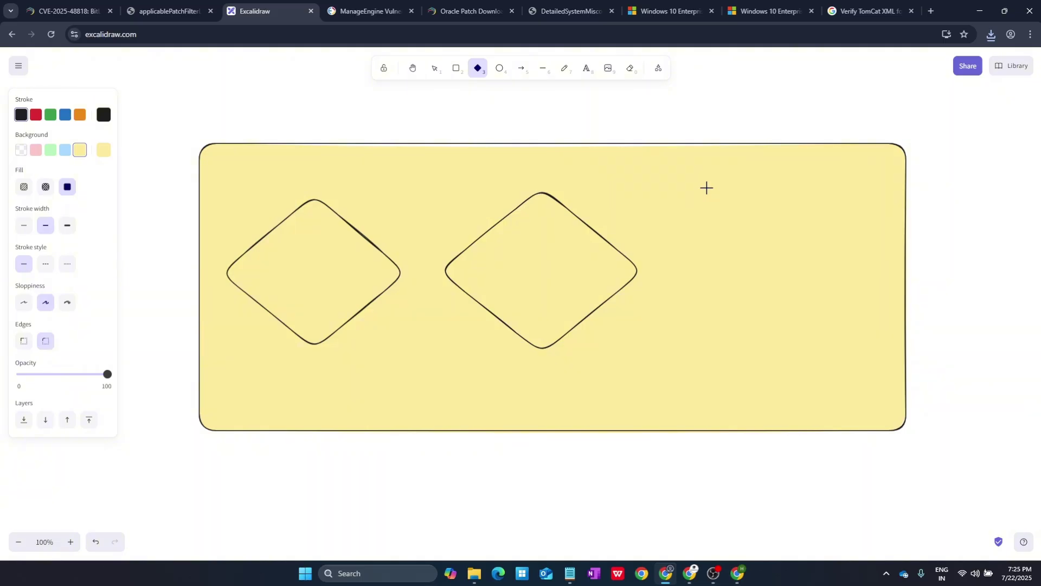
mouse_move(707, 187)
left_mouse_down()
mouse_move(878, 320)
mouse_move(888, 353)
mouse_move(903, 359)
left_mouse_up()
left_click_drag(818, 326, 798, 315)
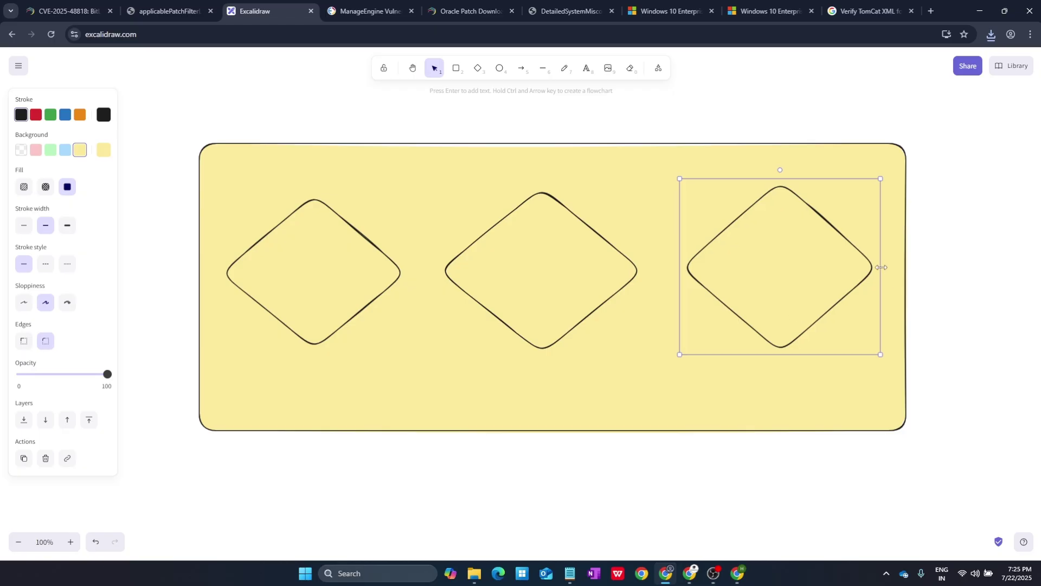
- Adjust the width of the third diamond and enlarge the first one so that all three diamonds roughly match in size
left_click_drag(882, 268, 830, 274)
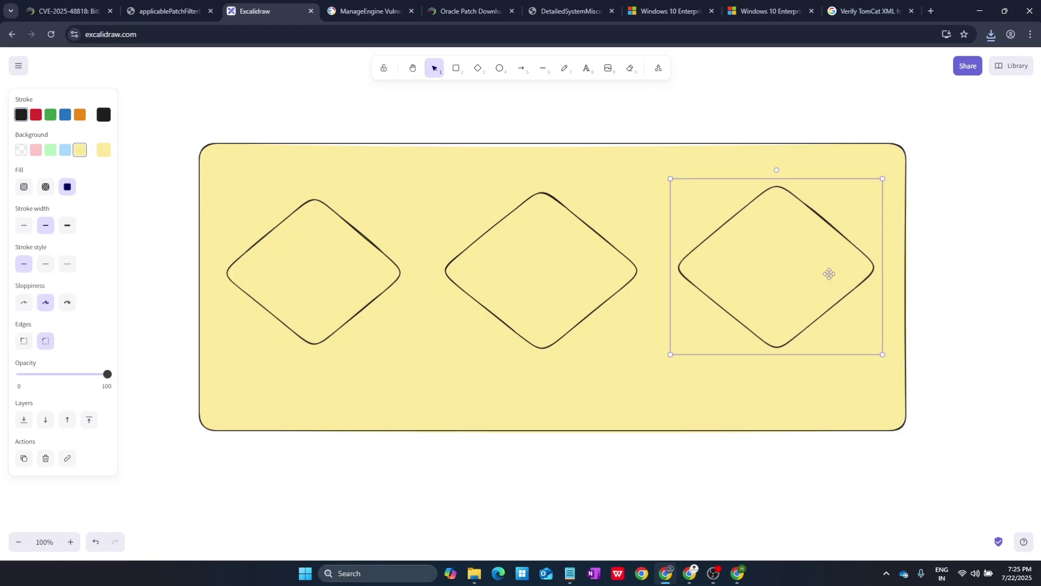
left_click(789, 103)
left_click(370, 292)
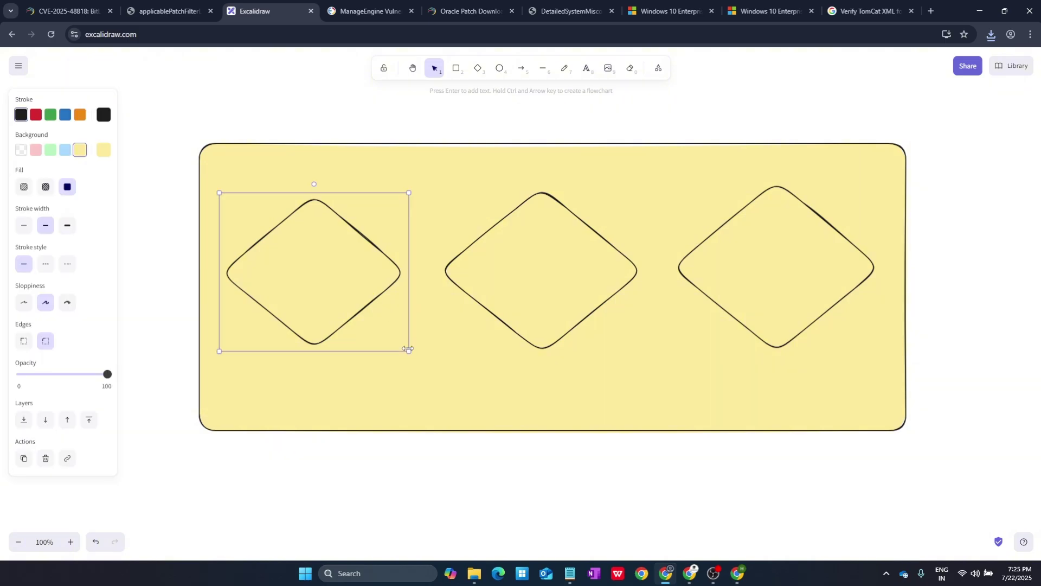
mouse_move(409, 351)
left_mouse_down()
mouse_move(421, 361)
mouse_move(396, 340)
left_mouse_up()
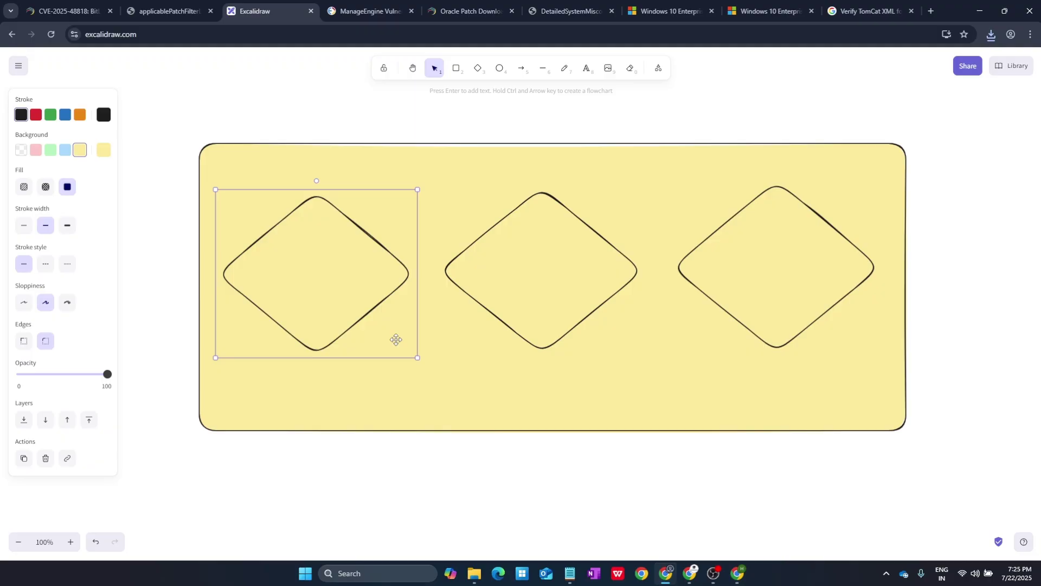
left_click(399, 117)
- Label the first diamond "Vulnerability Scan" and the middle diamond "Patch scanning", each on two lines
left_click(584, 76)
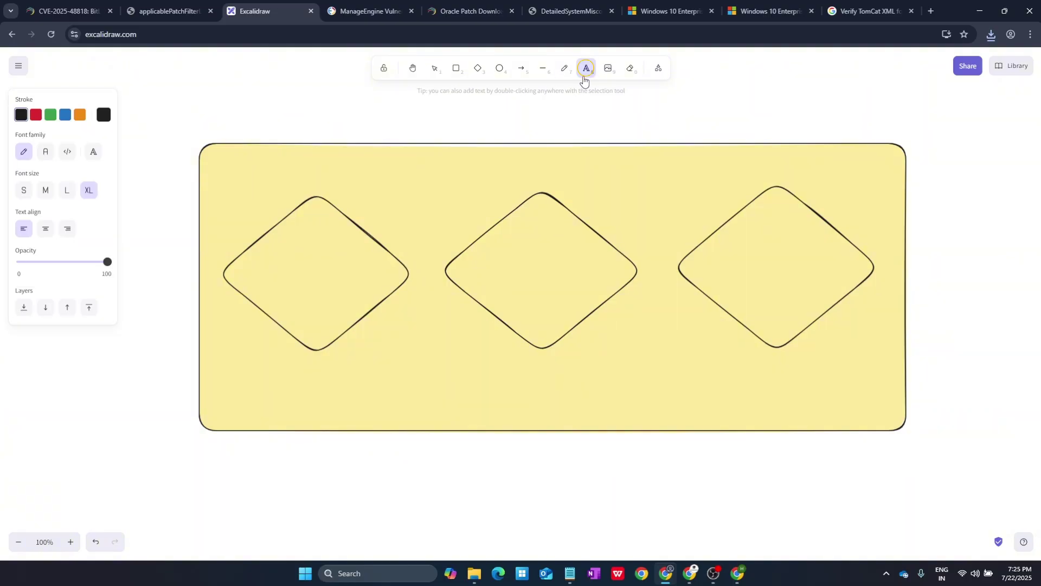
left_click(259, 265)
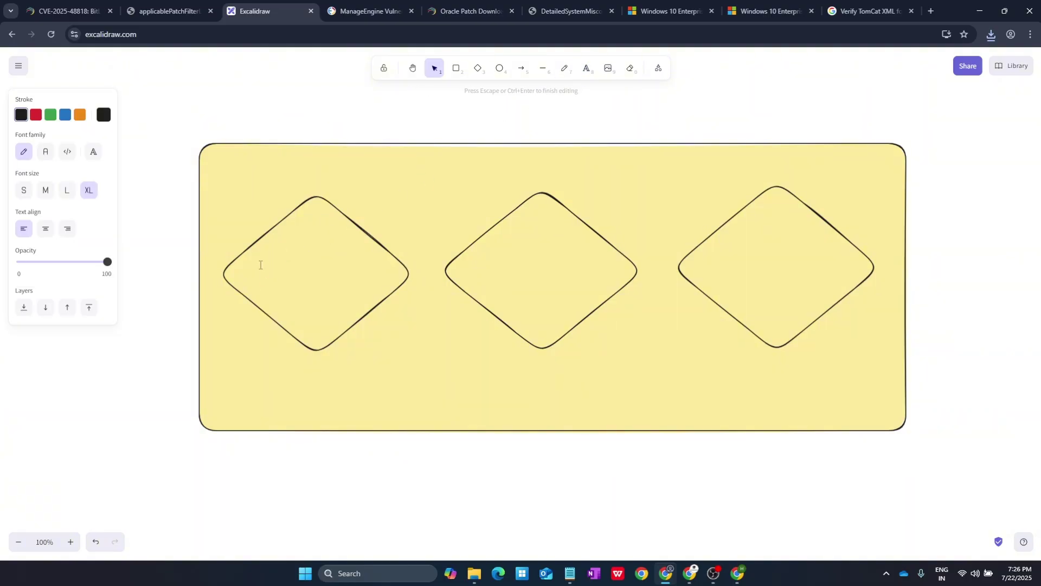
type("Vulnerabili")
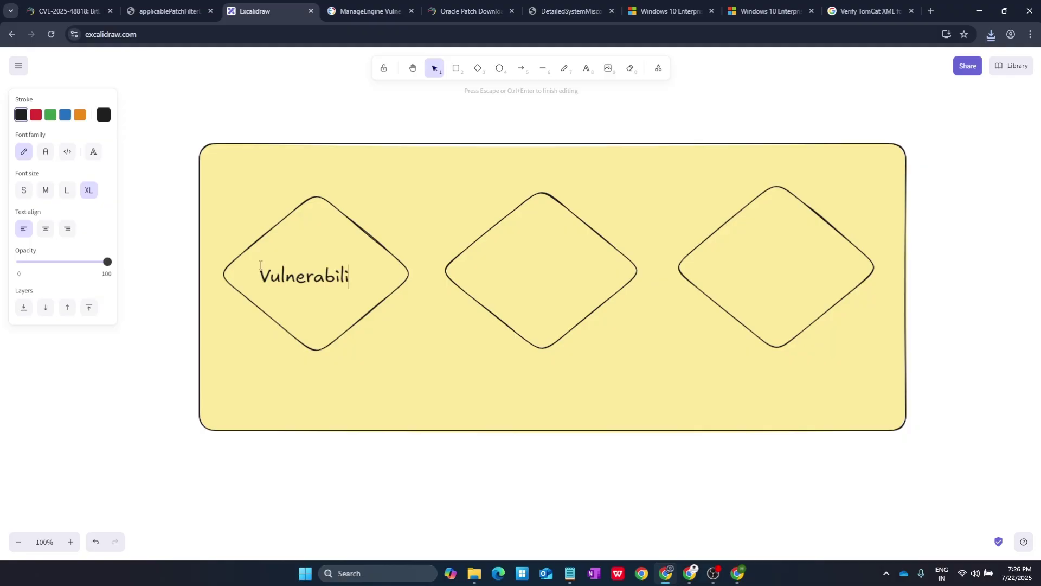
type("ty Scan")
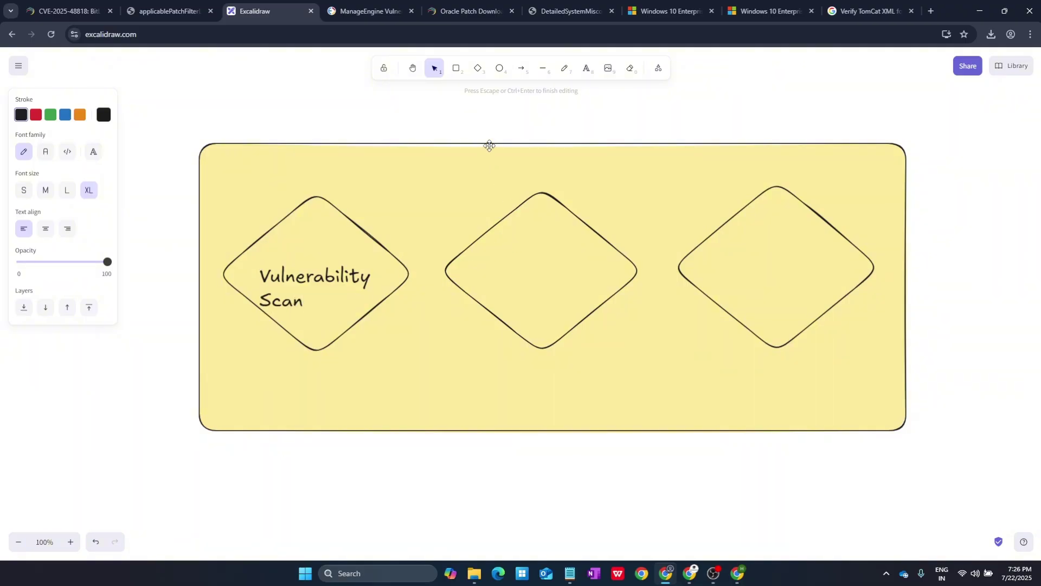
left_click(587, 70)
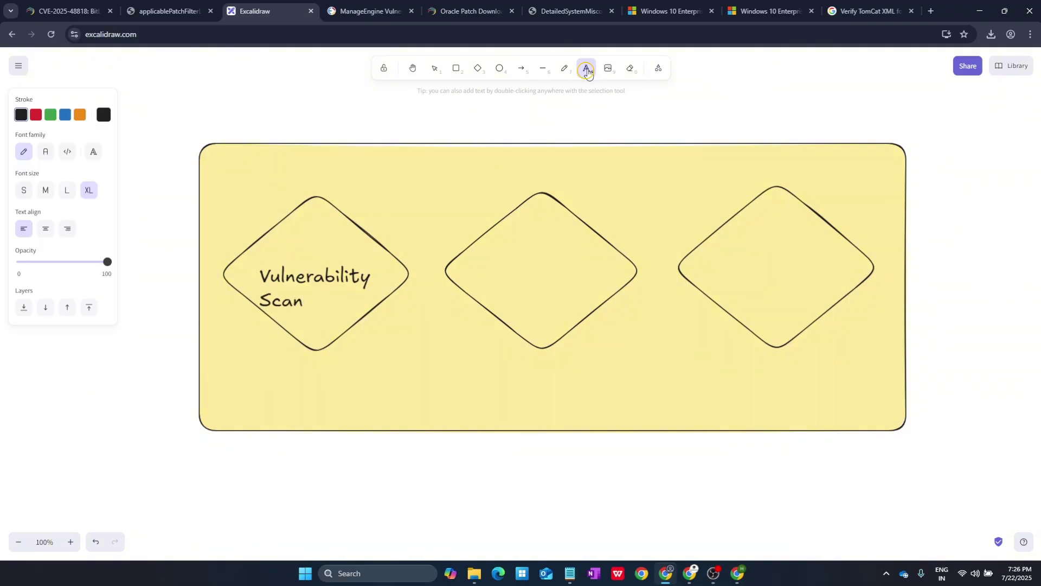
left_click(483, 248)
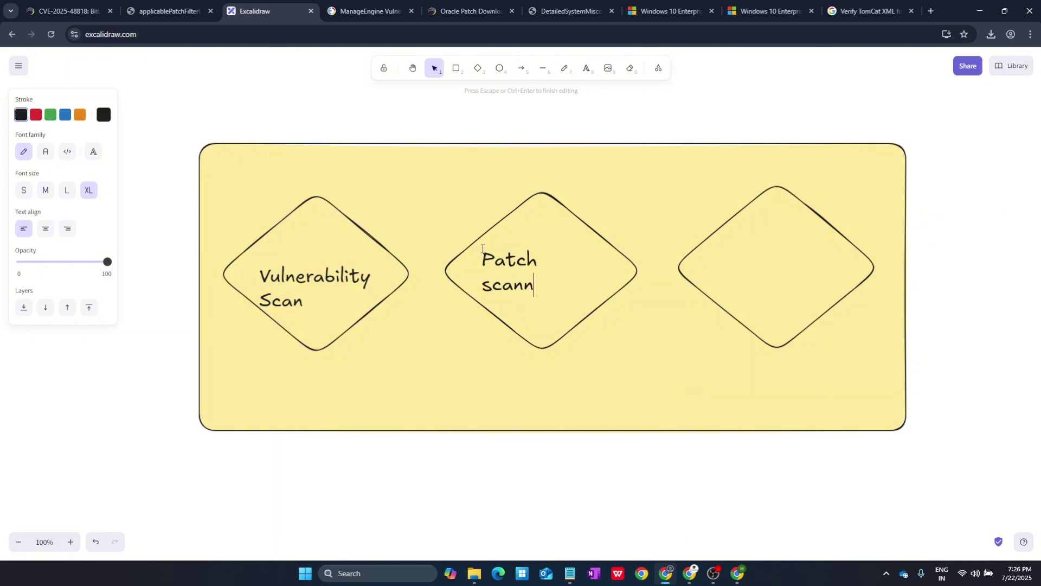
- Label the third diamond "System misconfiguration" on two lines, with the spelling of the second word corrected
left_click(586, 68)
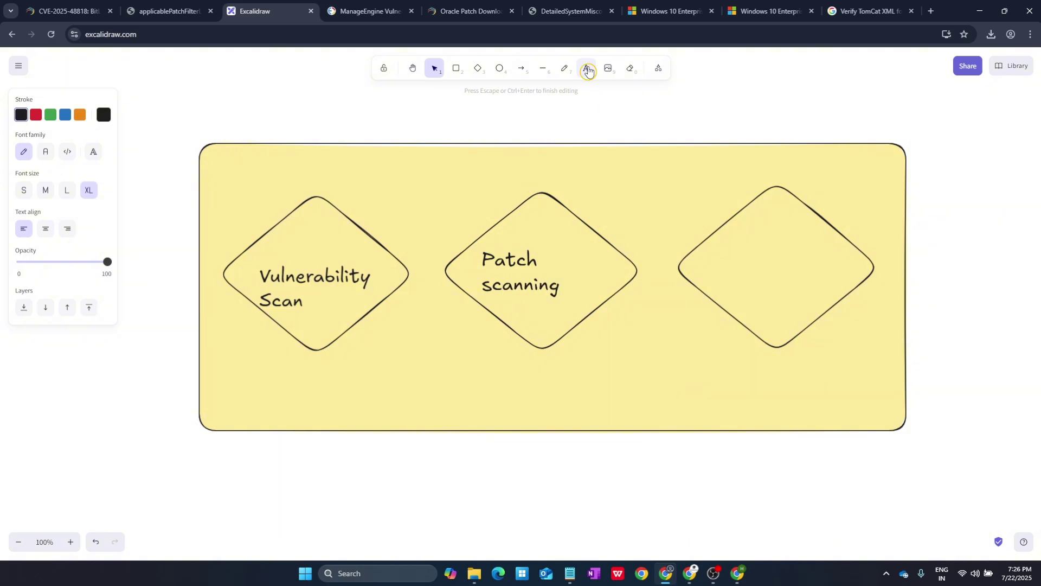
left_click(721, 241)
type("Syst")
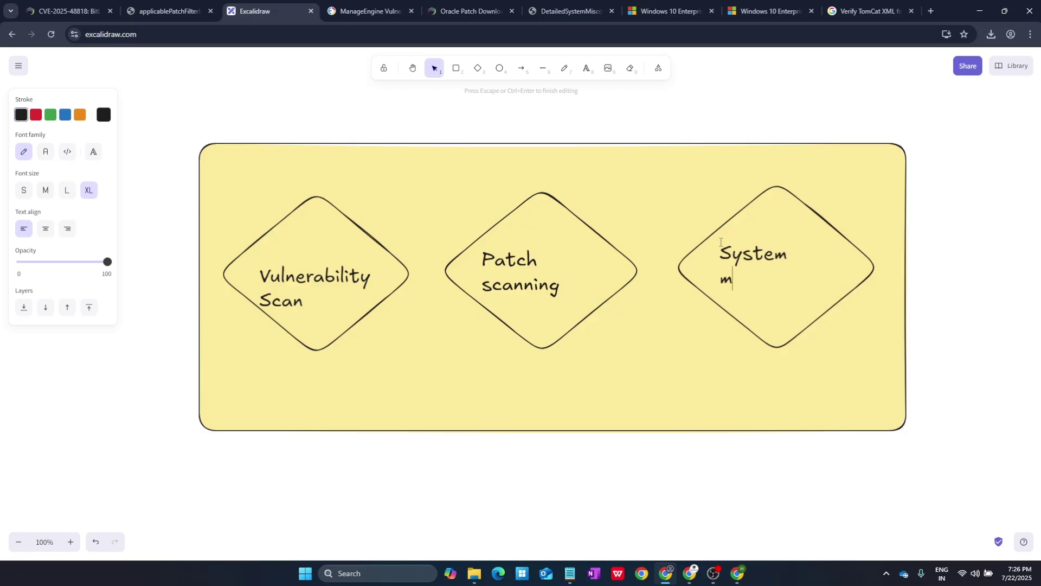
type("em")
key("Return")
type("misconfoguration")
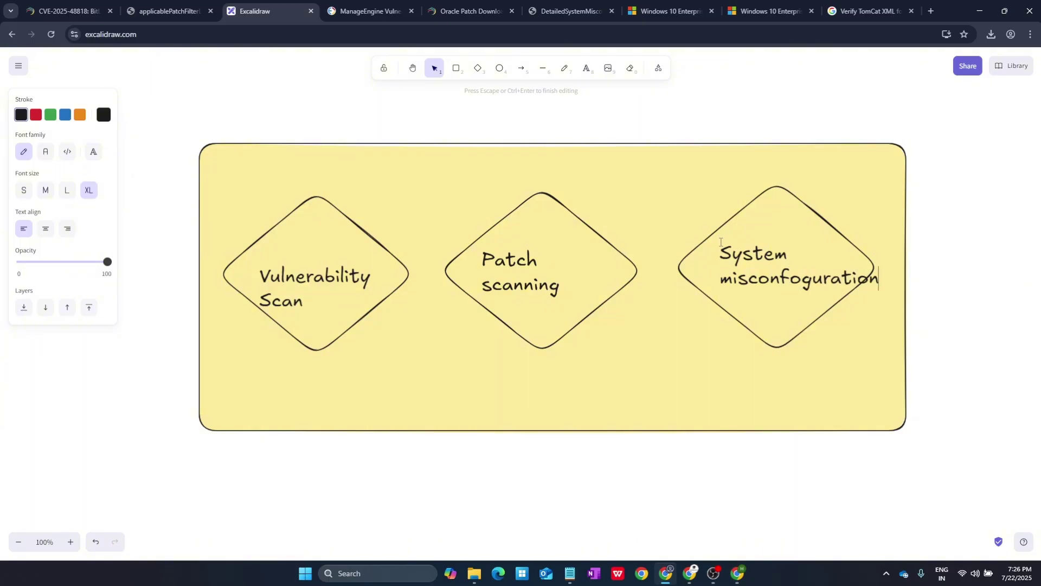
right_click(816, 280)
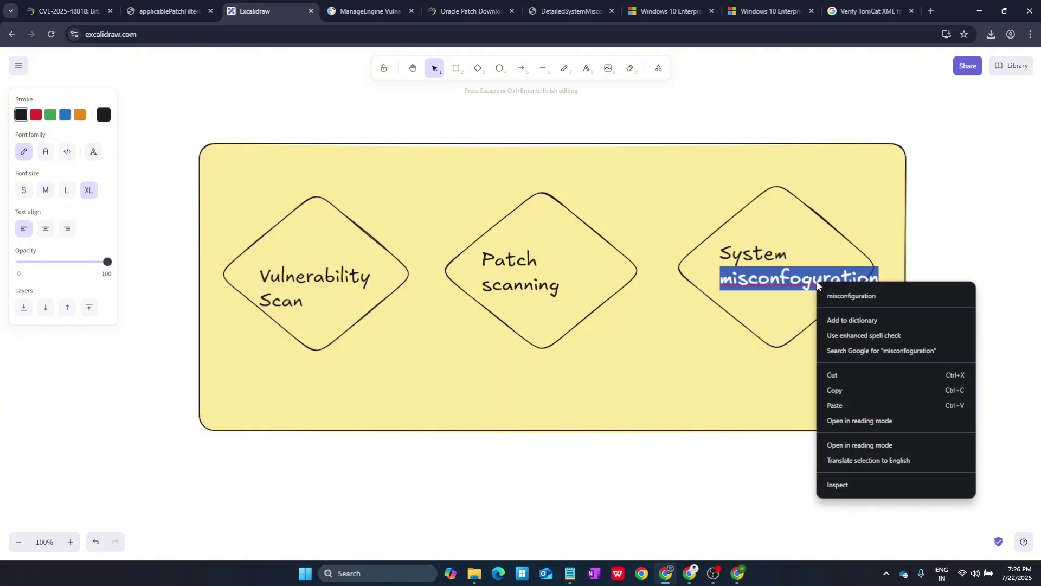
left_click(826, 295)
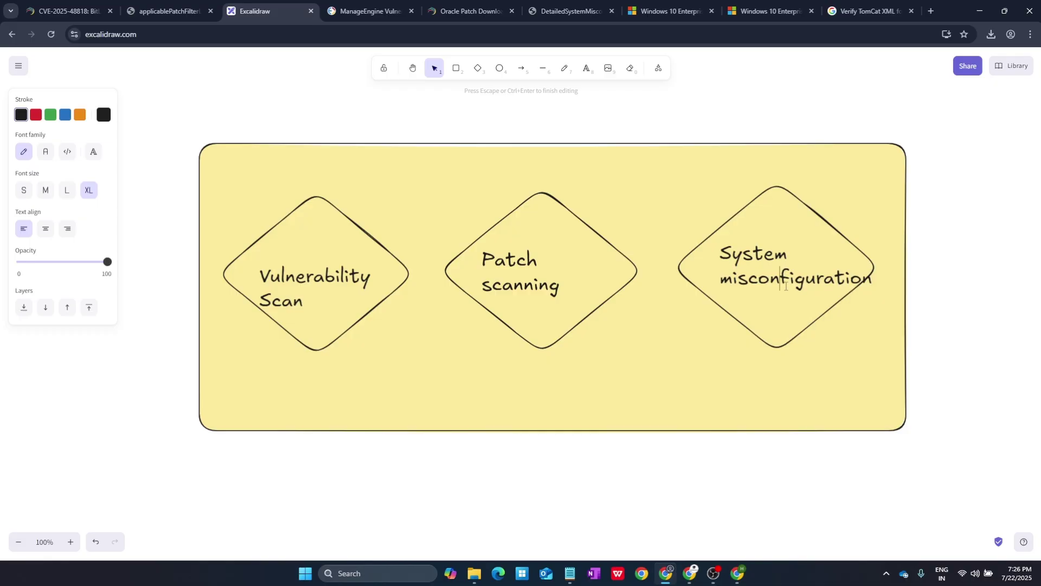
- Reposition the "System misconfiguration" and "Vulnerability Scan" labels so each sits more centrally within its diamond
left_click(779, 307)
left_click_drag(797, 274, 785, 275)
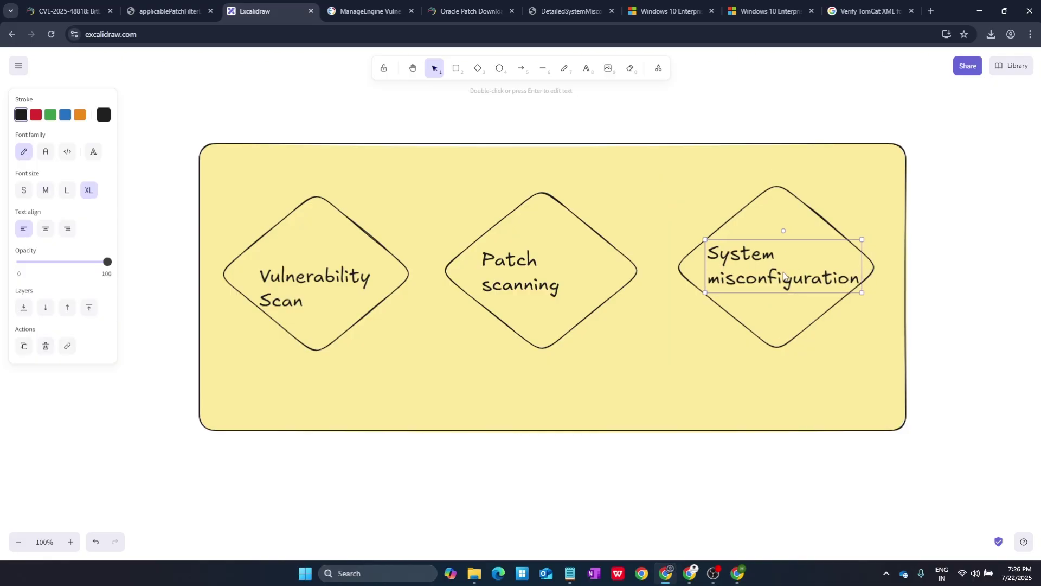
double_click(785, 275)
left_click(949, 252)
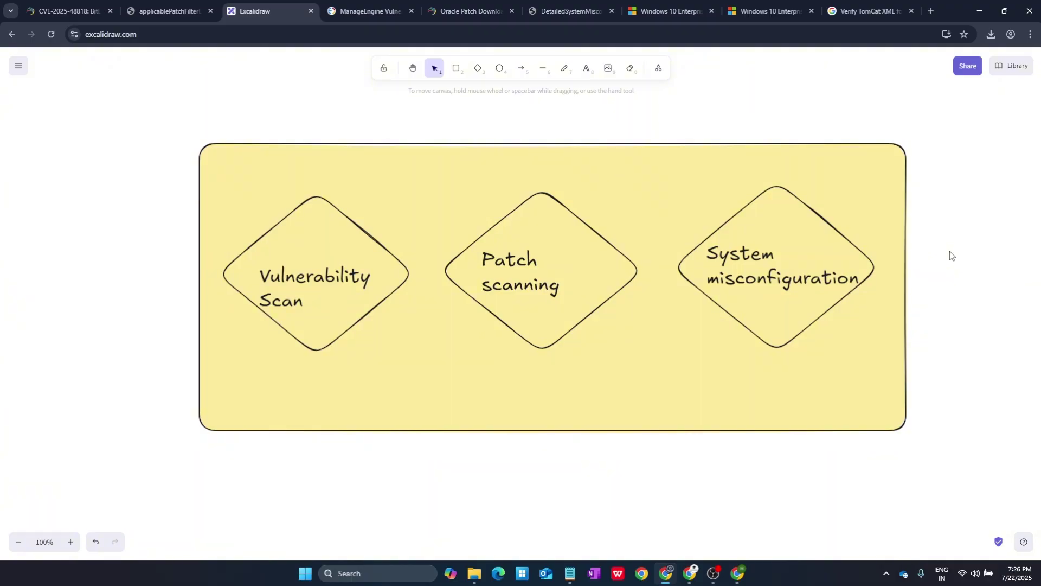
left_click(326, 284)
left_click_drag(326, 283, 319, 266)
double_click(319, 267)
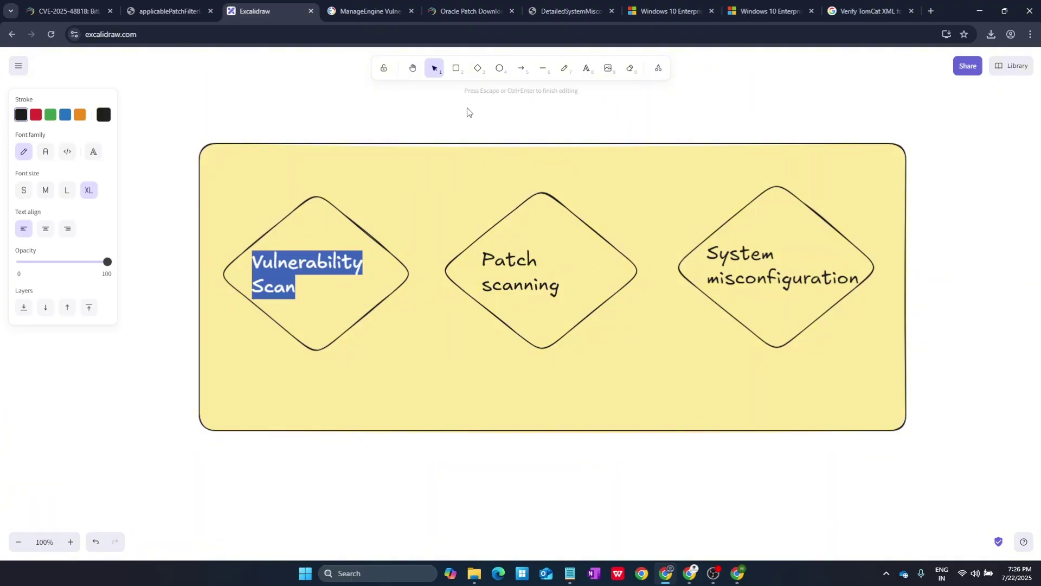
- Add the title "Windows" centred above the middle diamond, near the upper edge of the yellow rectangle
left_click(579, 78)
left_click(585, 69)
left_click(463, 170)
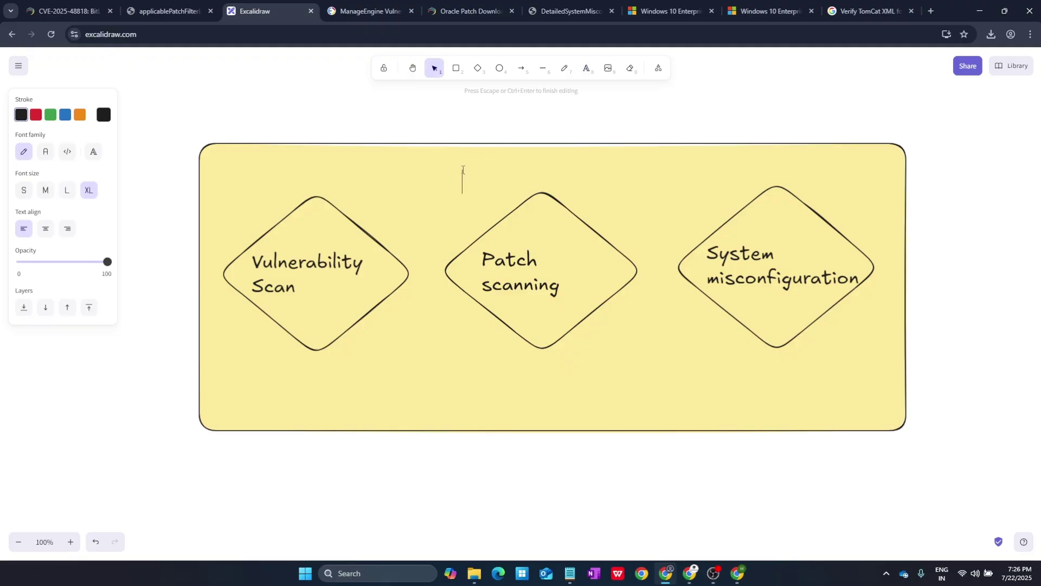
type("Windows")
left_click(444, 193)
left_click_drag(489, 180, 534, 170)
left_click(343, 133)
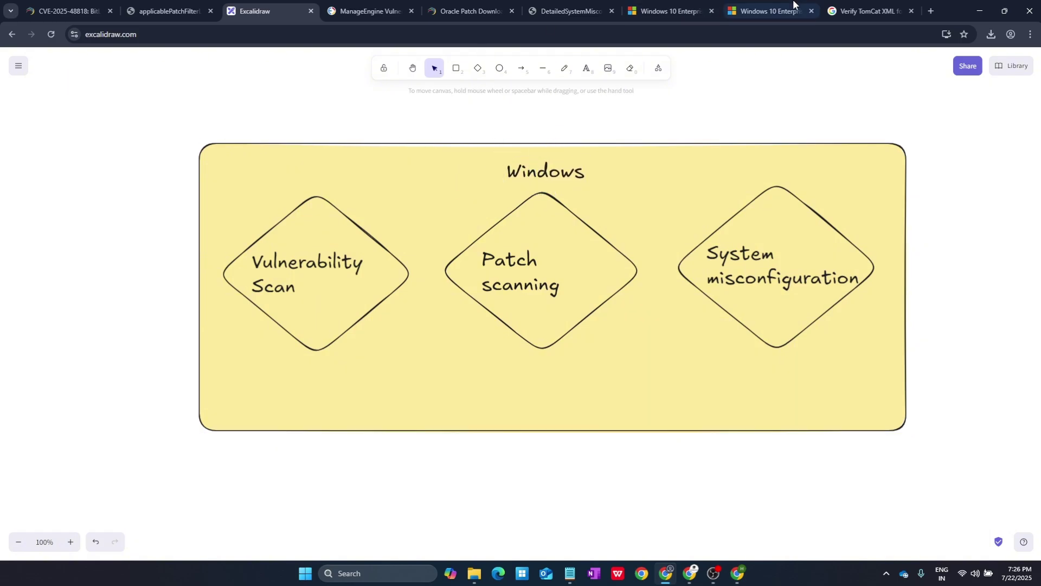
- Open the downloaded DetailedSoftwareVulnerabilities.pdf and MissingPatches.pdf in the browser and place the DetailedSystemMisconfigurations.pdf tab beside them
left_click(990, 34)
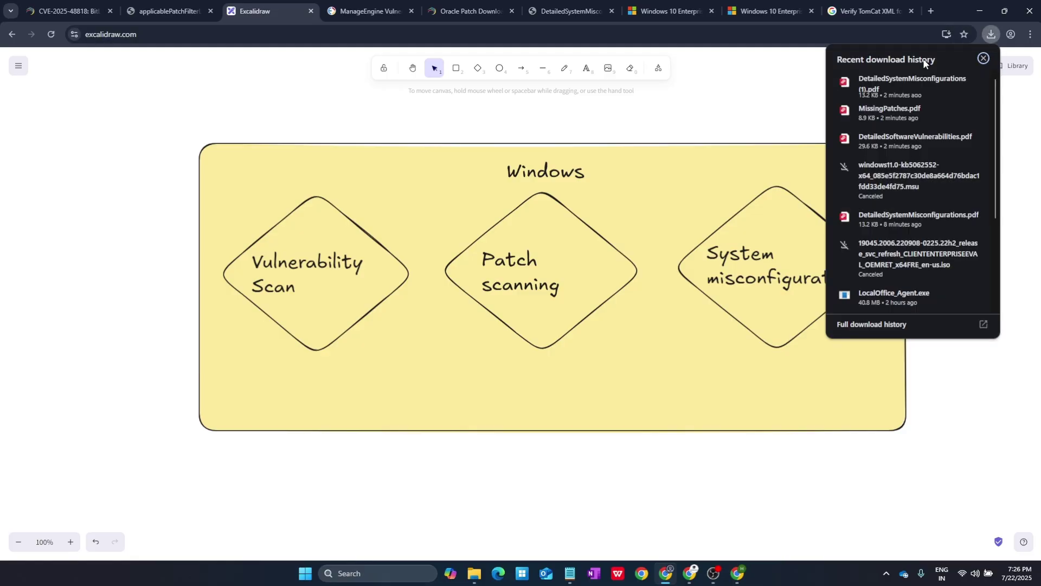
left_click(892, 137)
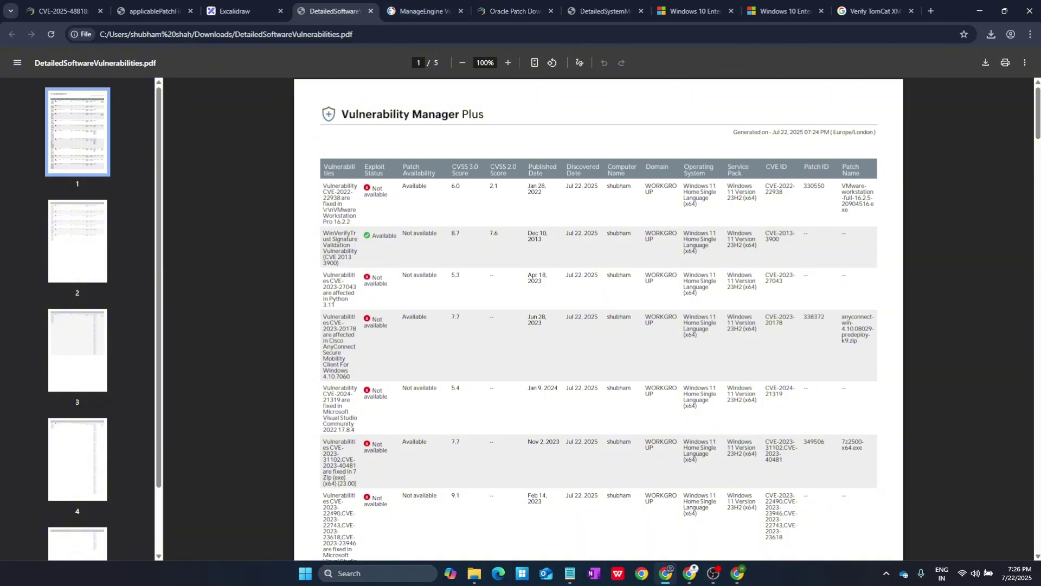
left_click(991, 34)
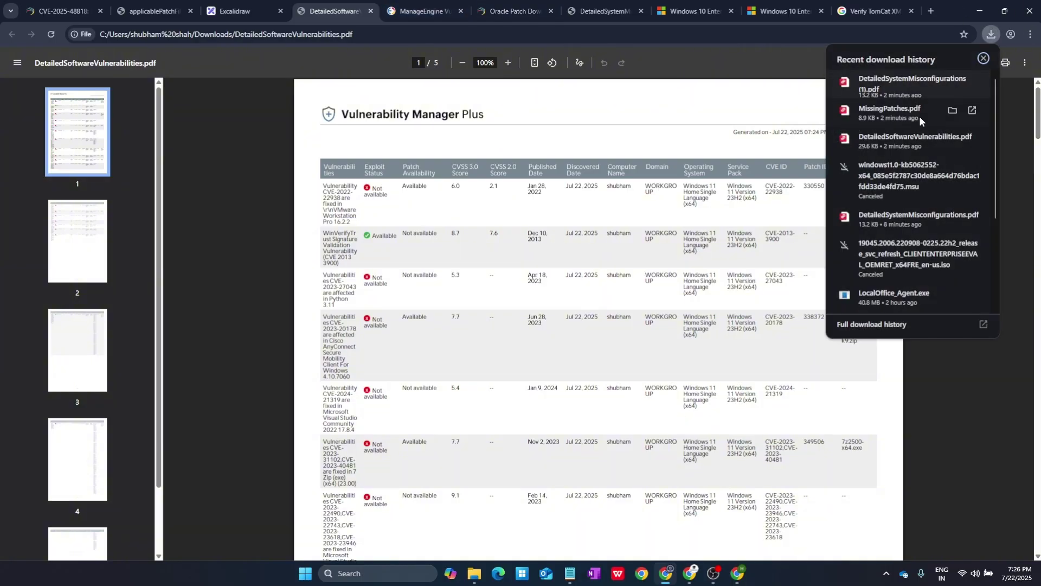
left_click(879, 107)
left_click_drag(645, 10, 469, 5)
- Look through the entries of the System Misconfigurations report and the Missing Patches report
left_click(276, 264)
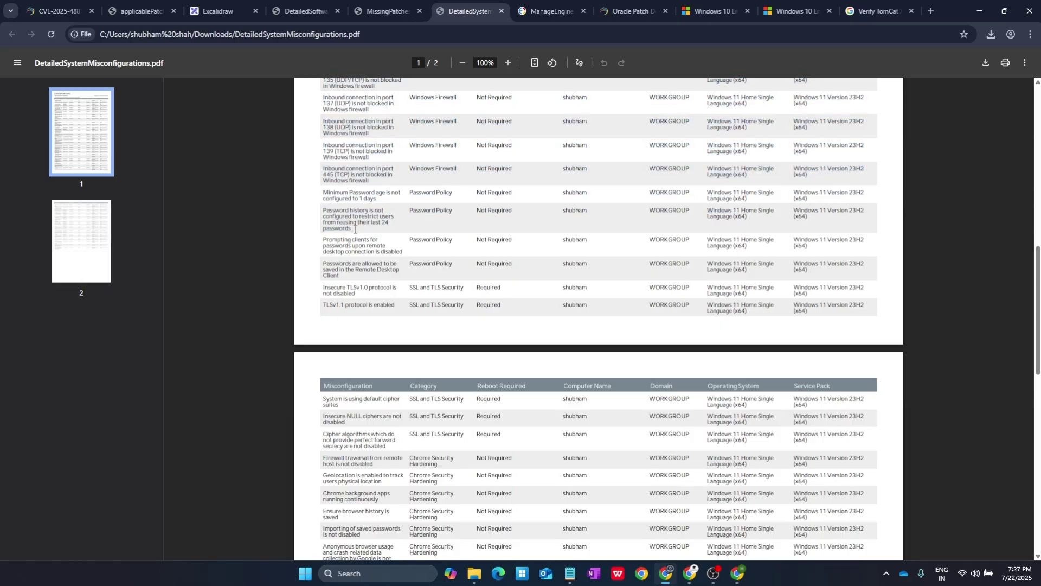
scroll(356, 231, "up", 10)
left_click(371, 12)
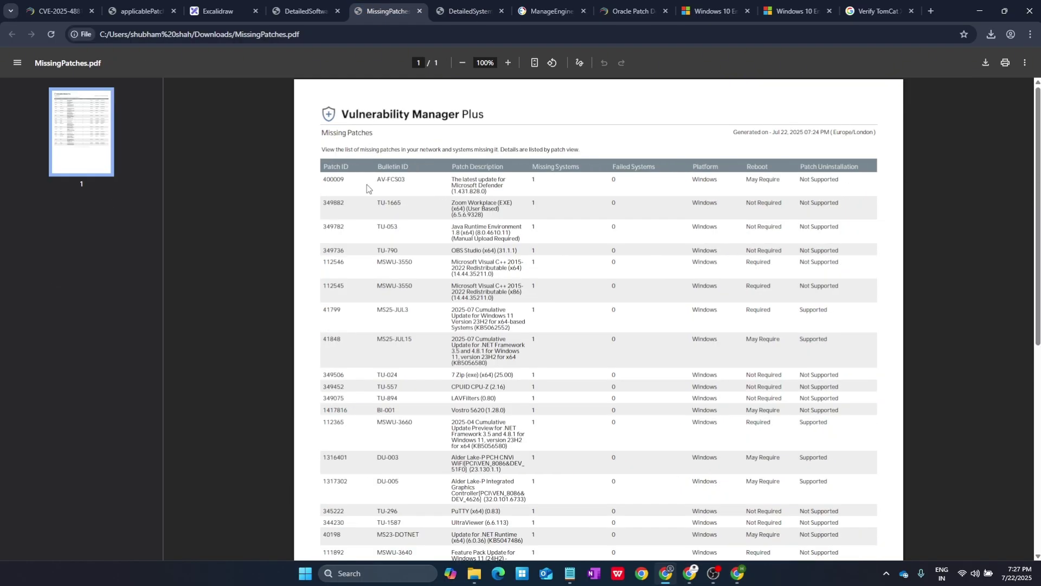
scroll(384, 278, "down", 10)
scroll(388, 286, "up", 10)
- Examine the vulnerability entries across all pages of the Software Vulnerabilities report, and revisit the Missing Patches and System Misconfigurations reports
left_click(301, 5)
scroll(556, 348, "down", 20)
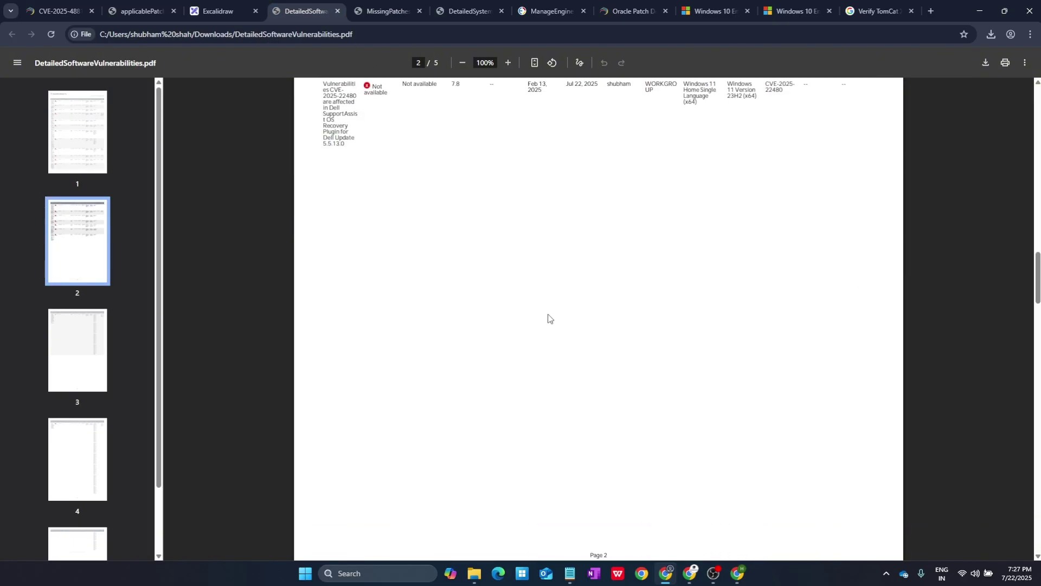
scroll(548, 319, "down", 20)
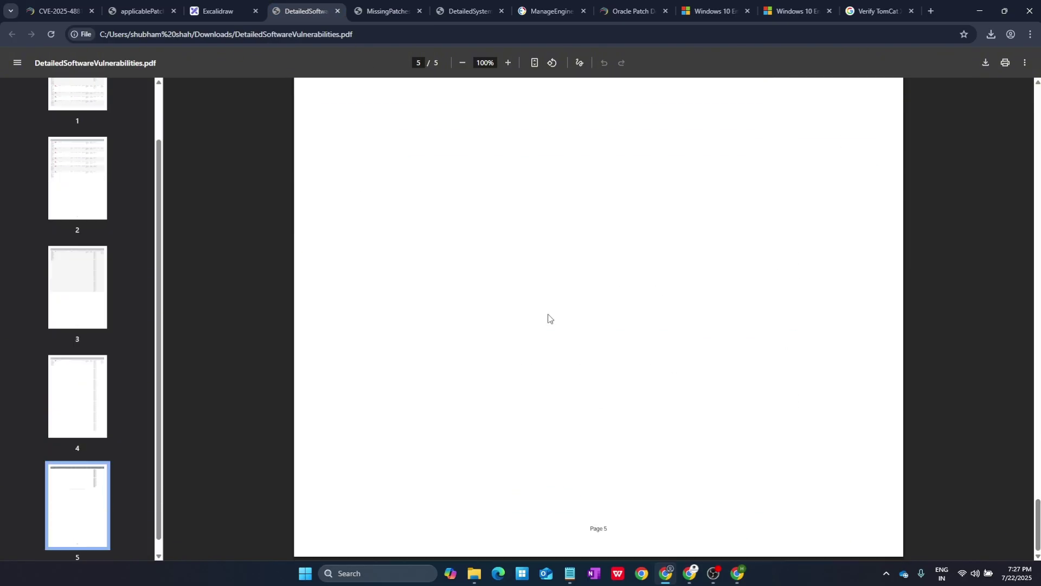
scroll(548, 319, "up", 20)
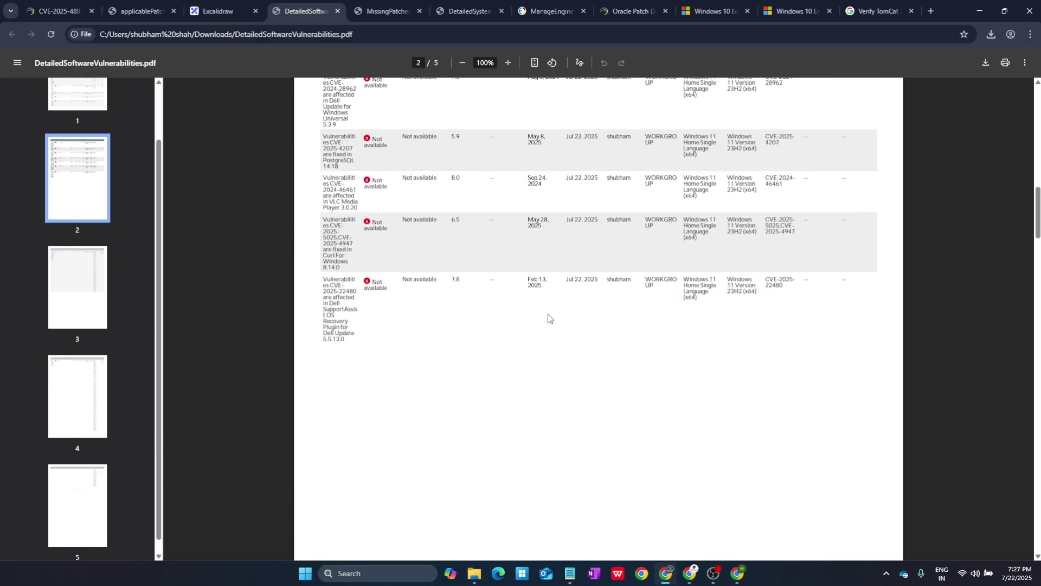
scroll(548, 319, "up", 4)
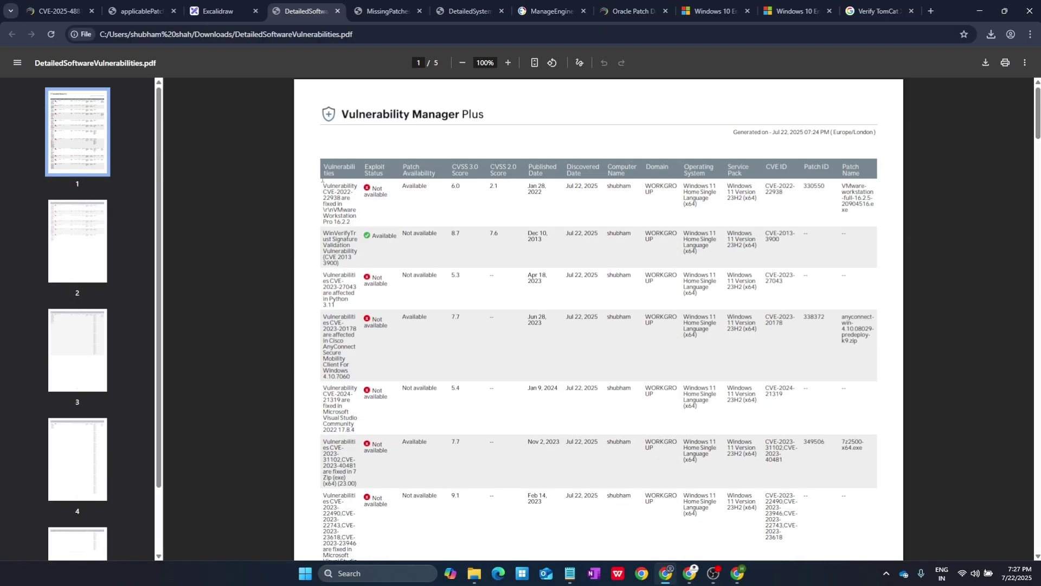
mouse_move(324, 187)
left_mouse_down()
mouse_move(678, 393)
mouse_move(783, 393)
mouse_move(872, 346)
left_mouse_up()
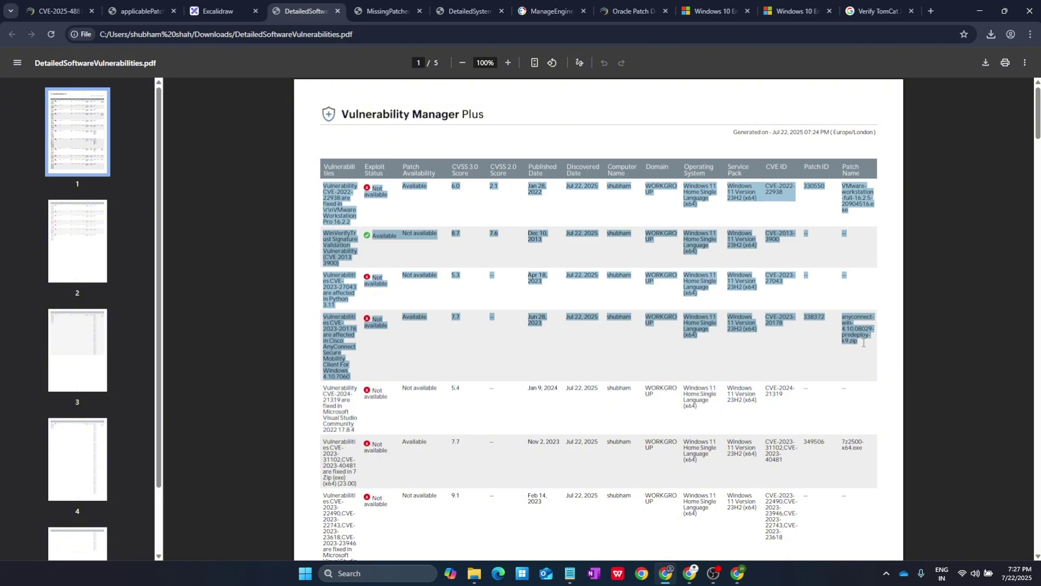
left_click(907, 343)
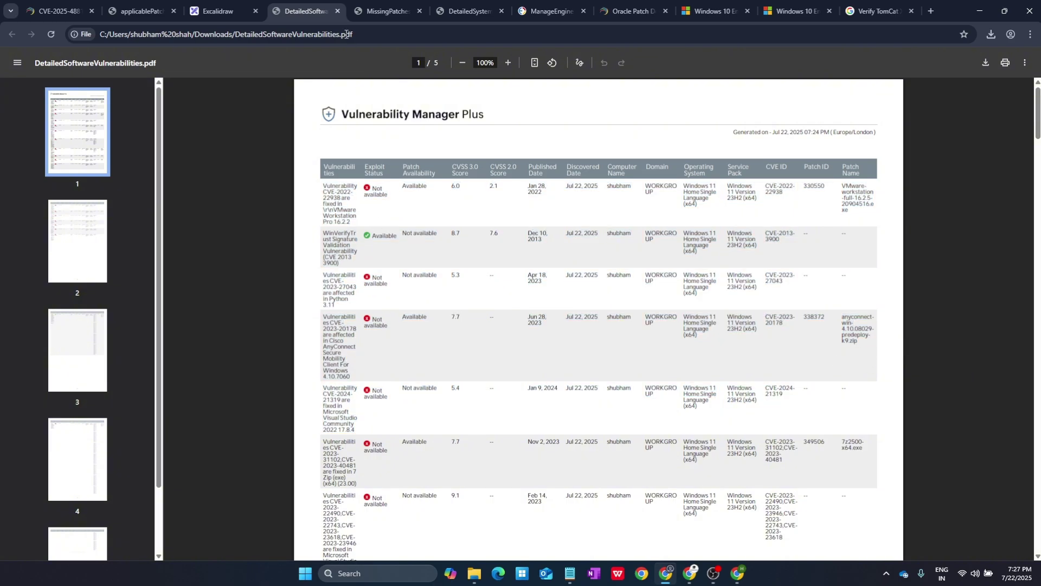
left_click(382, 8)
left_click(467, 8)
left_click(373, 4)
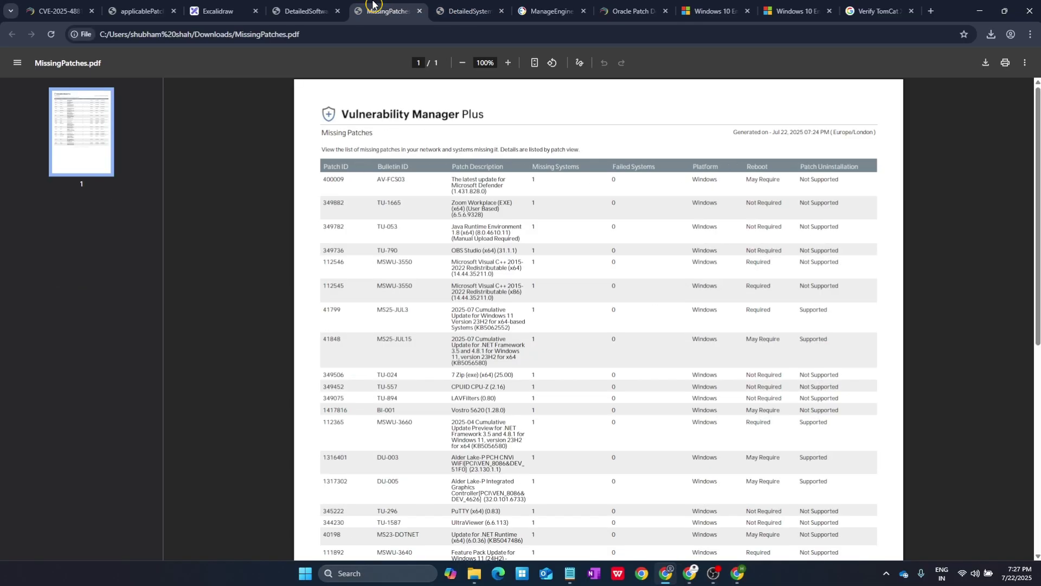
- Compare the downloaded Software Vulnerabilities, Missing Patches and System Misconfigurations PDF reports with the detailed misconfigurations list in Vulnerability Manager Plus
left_click(304, 10)
left_click(548, 7)
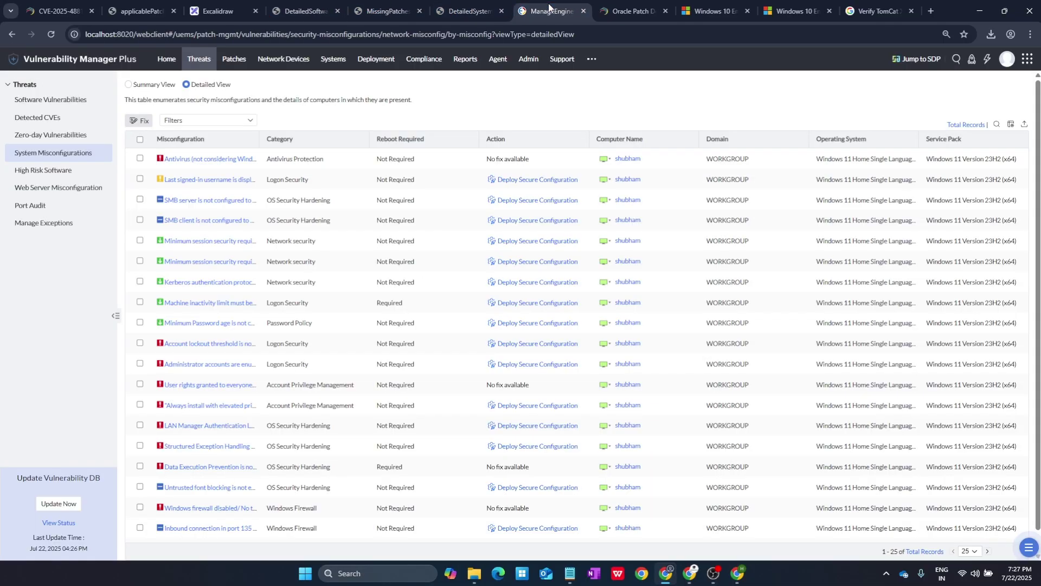
left_click(309, 9)
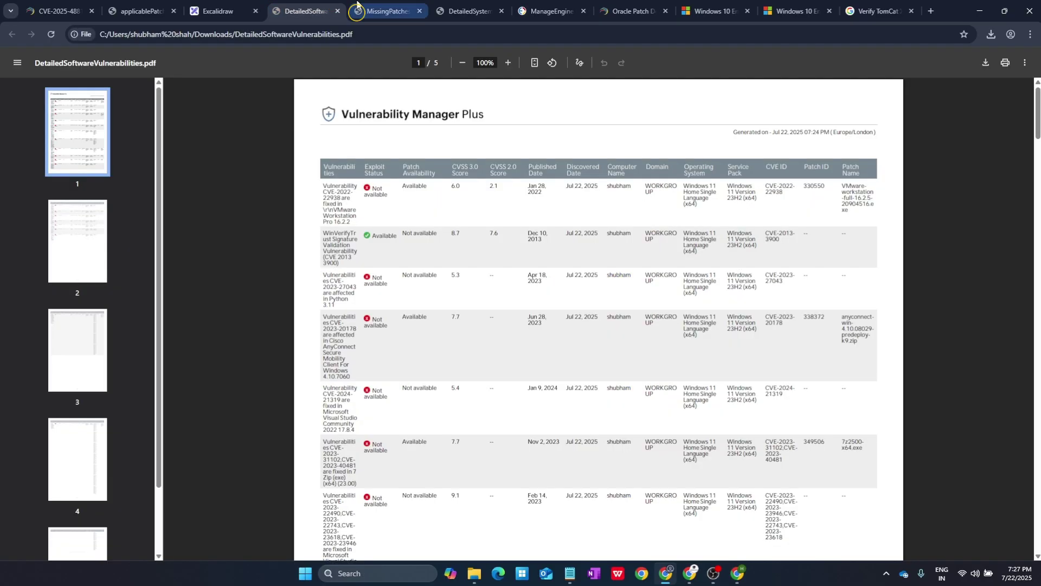
left_click(357, 3)
left_click(467, 10)
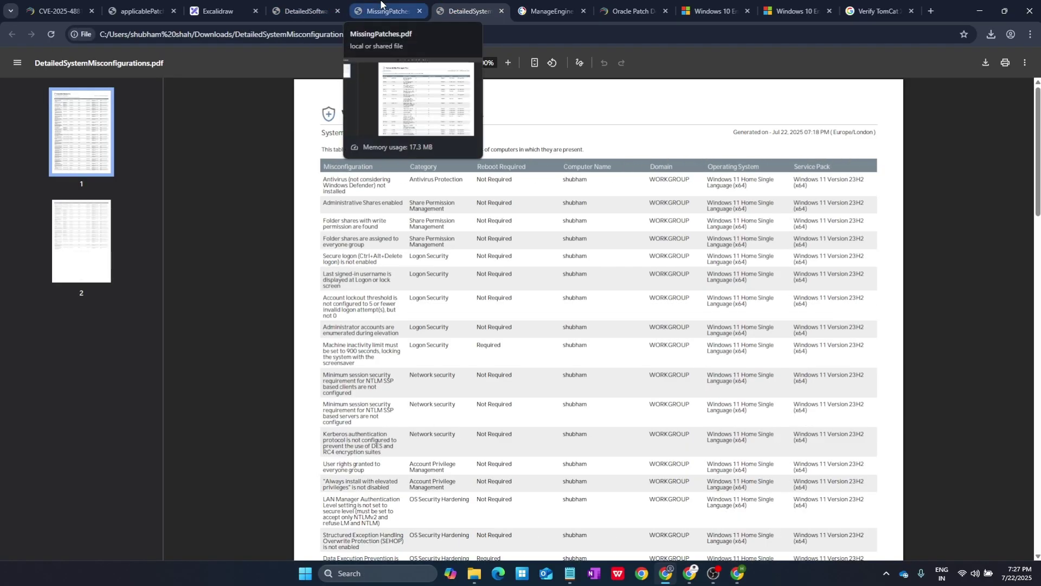
- Switch to Vulnerability Manager Plus and review the missing patches, the system scan status, the software vulnerabilities summary and the managed systems by patches
left_click(549, 10)
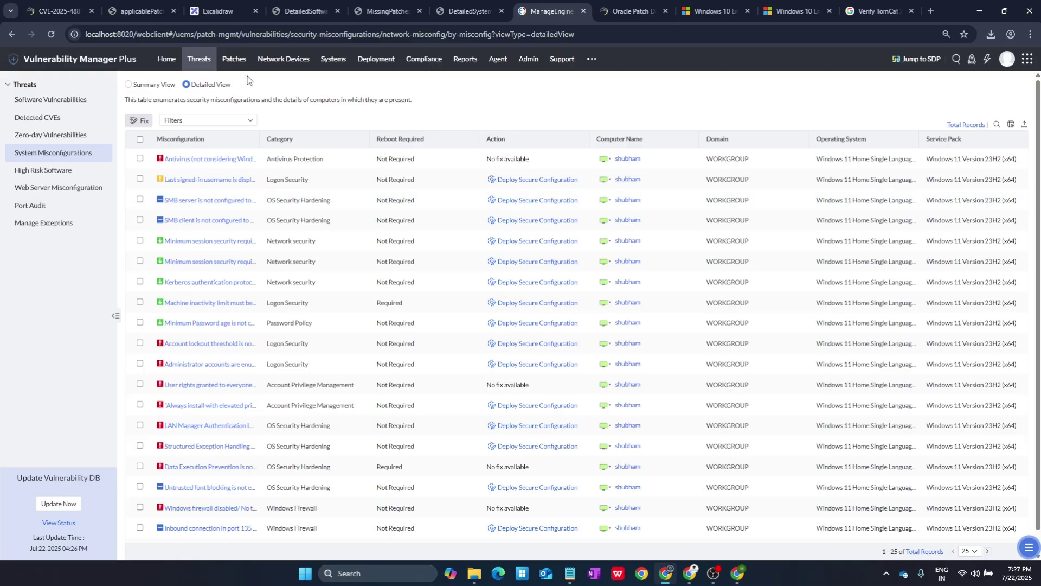
left_click(236, 63)
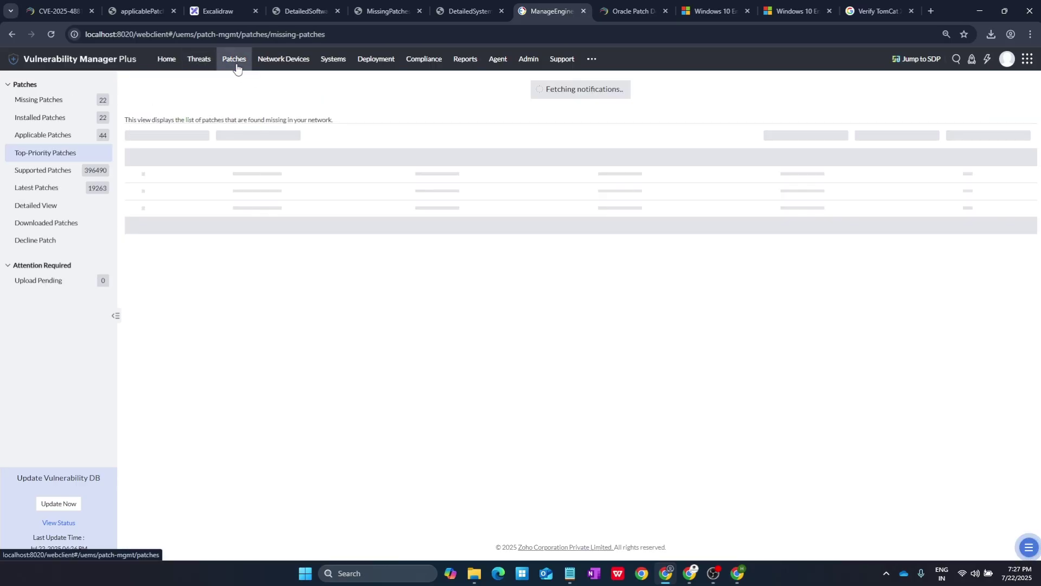
left_click(346, 61)
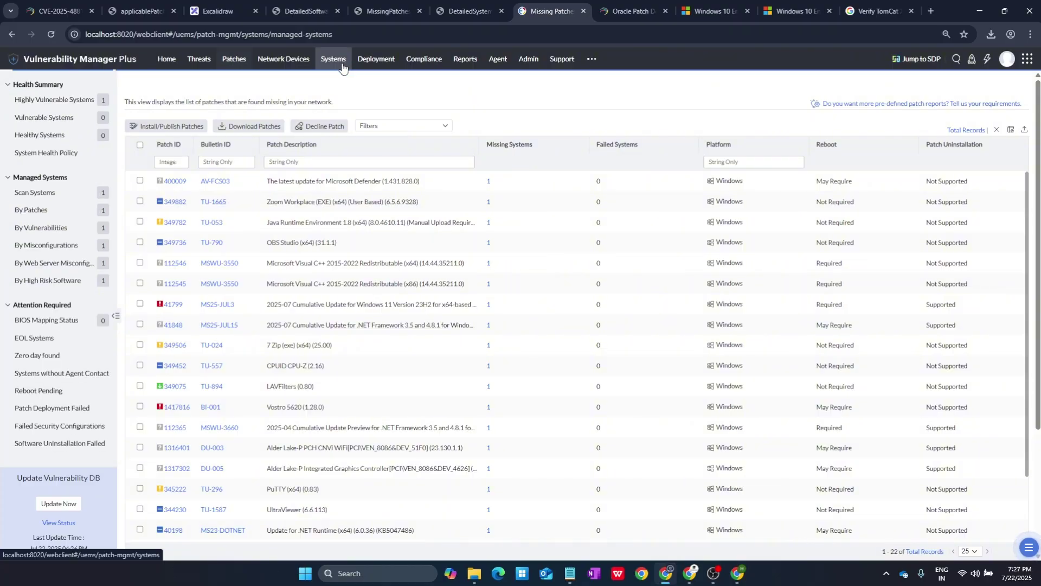
left_click(93, 196)
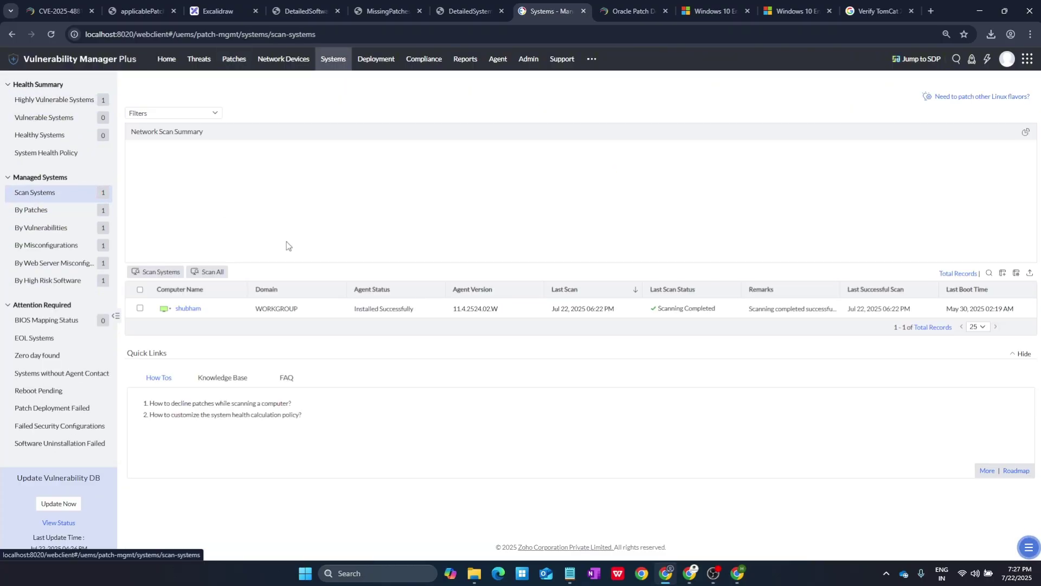
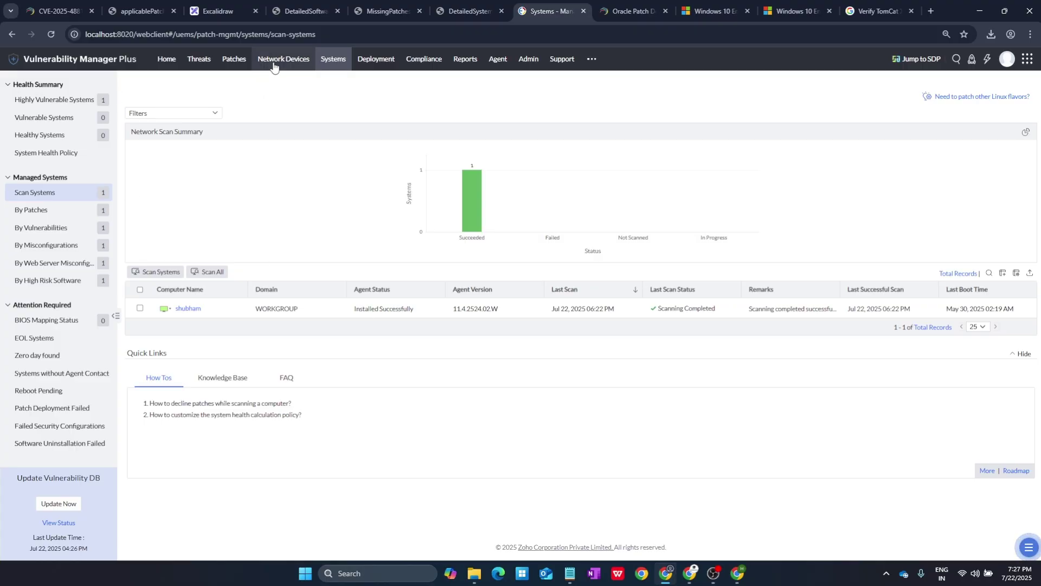
left_click(200, 60)
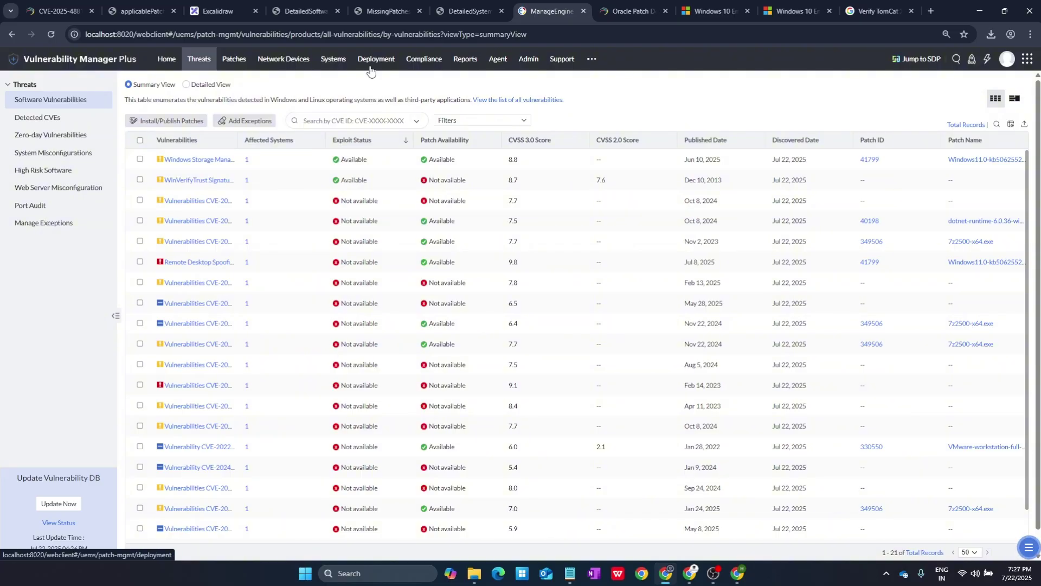
left_click(334, 60)
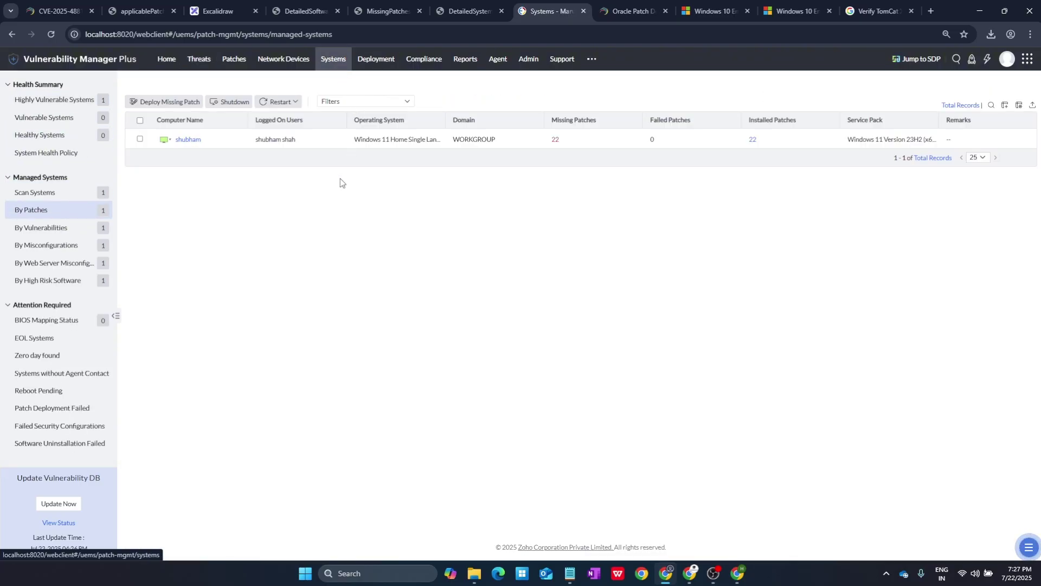